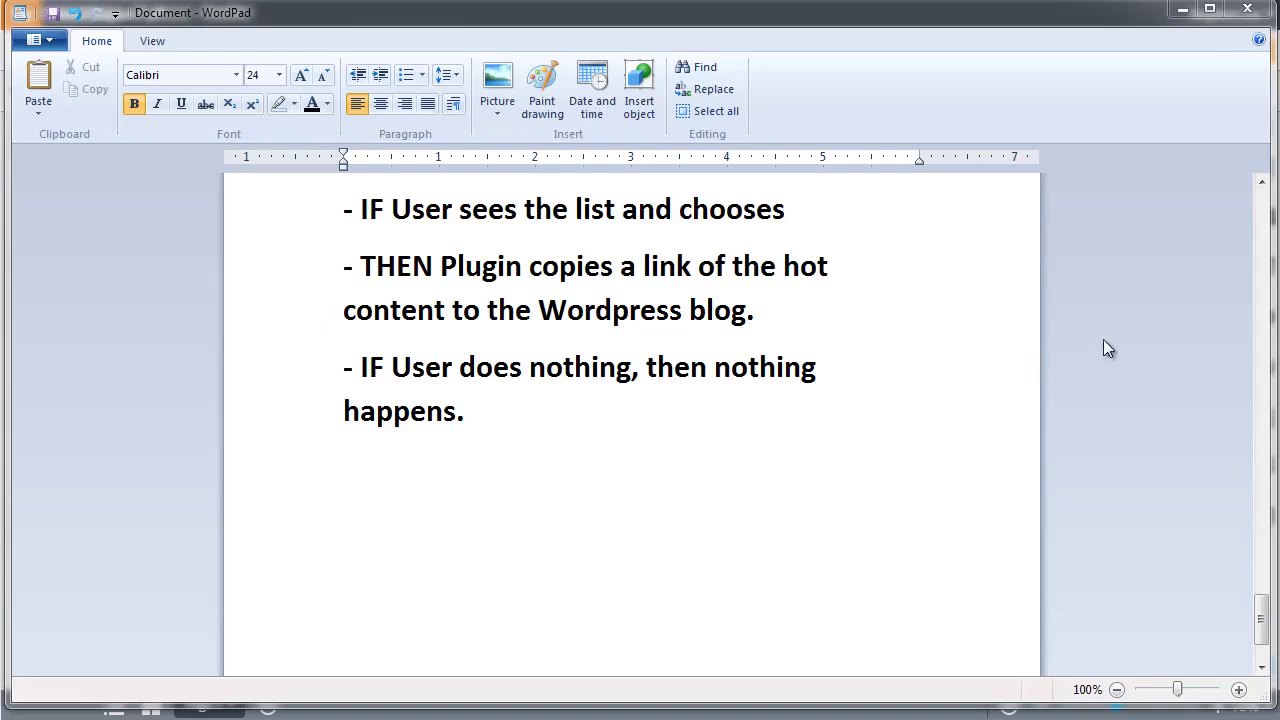
# Step: Scroll through the WordPad notes listing the keyword-plugin IF/THEN steps
pyautogui.scroll(1, 1055, 370)
pyautogui.scroll(1, 943, 400)
pyautogui.scroll(2, 933, 405)
pyautogui.scroll(2, 933, 405)
pyautogui.scroll(1, 930, 405)
pyautogui.scroll(-2, 786, 401)
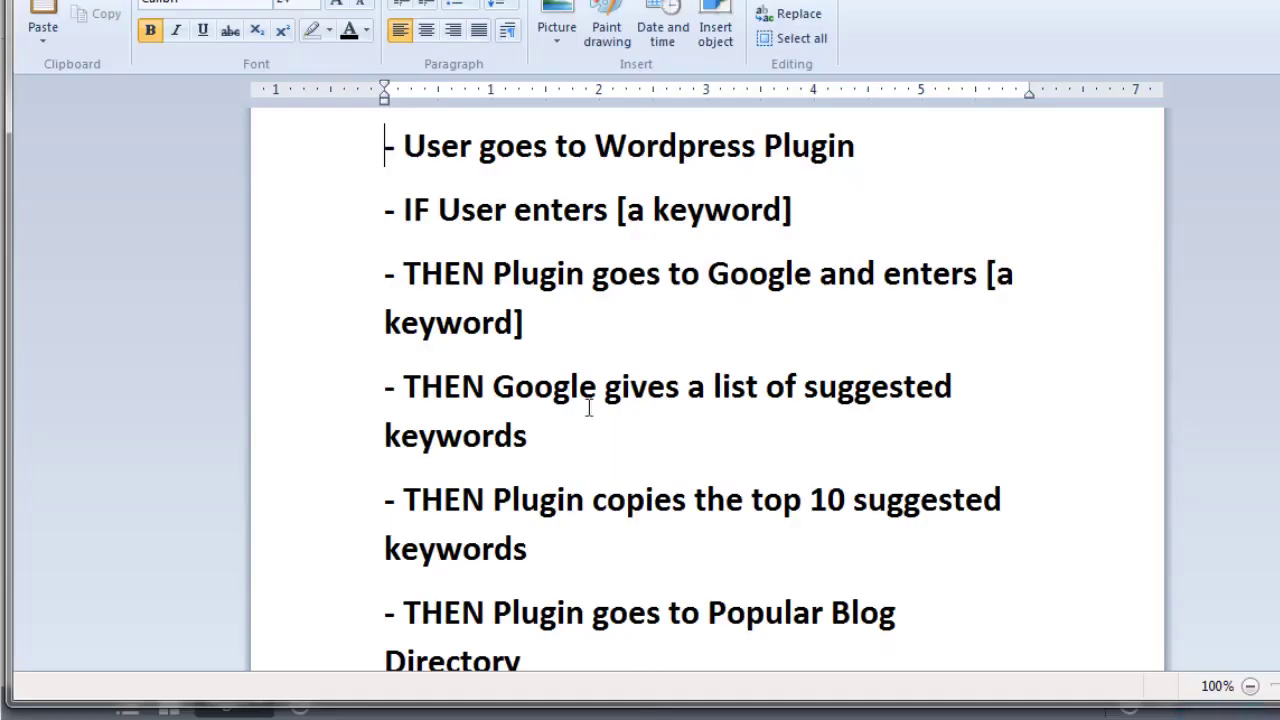
# Step: Delete 'vs. User' from the WordPad heading, keeping the first step on its own line
pyautogui.scroll(1, 589, 403)
pyautogui.scroll(1, 446, 358)
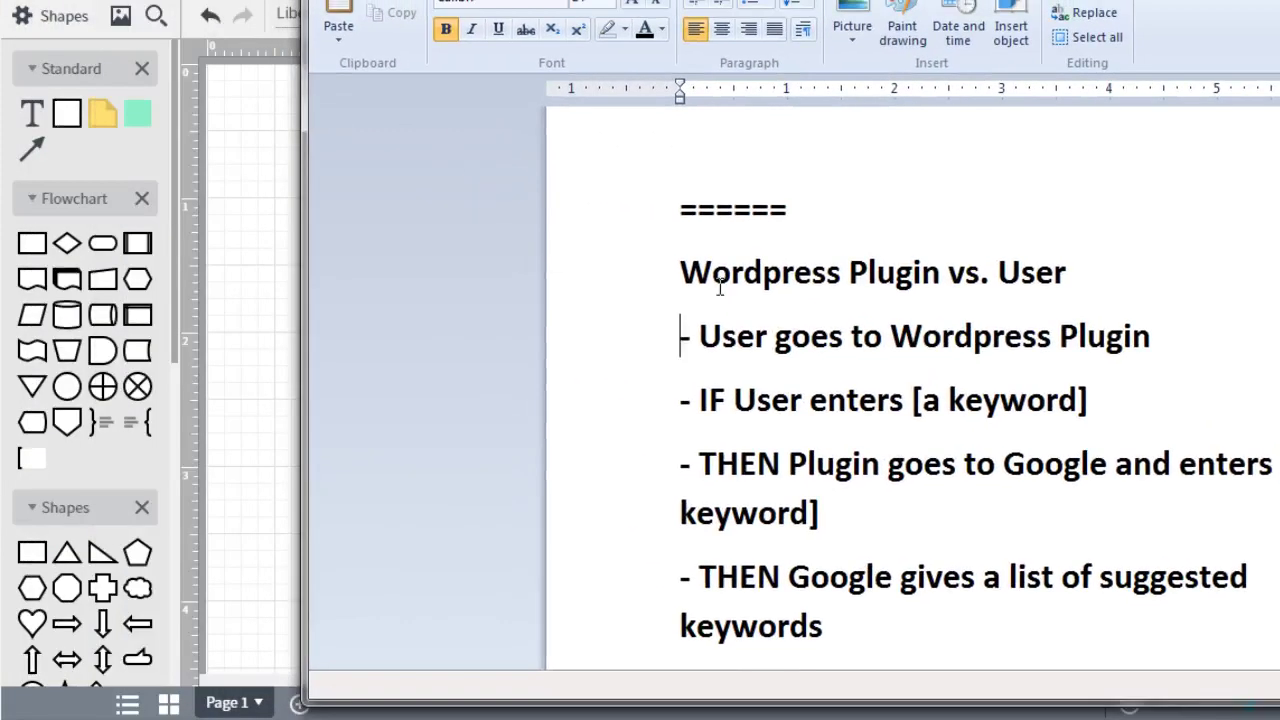
pyautogui.click(670, 277)
pyautogui.click(731, 272)
pyautogui.moveTo(949, 276); pyautogui.dragTo(1084, 274)
pyautogui.press('Delete')
pyautogui.press('BackSpace')
pyautogui.press('Return')
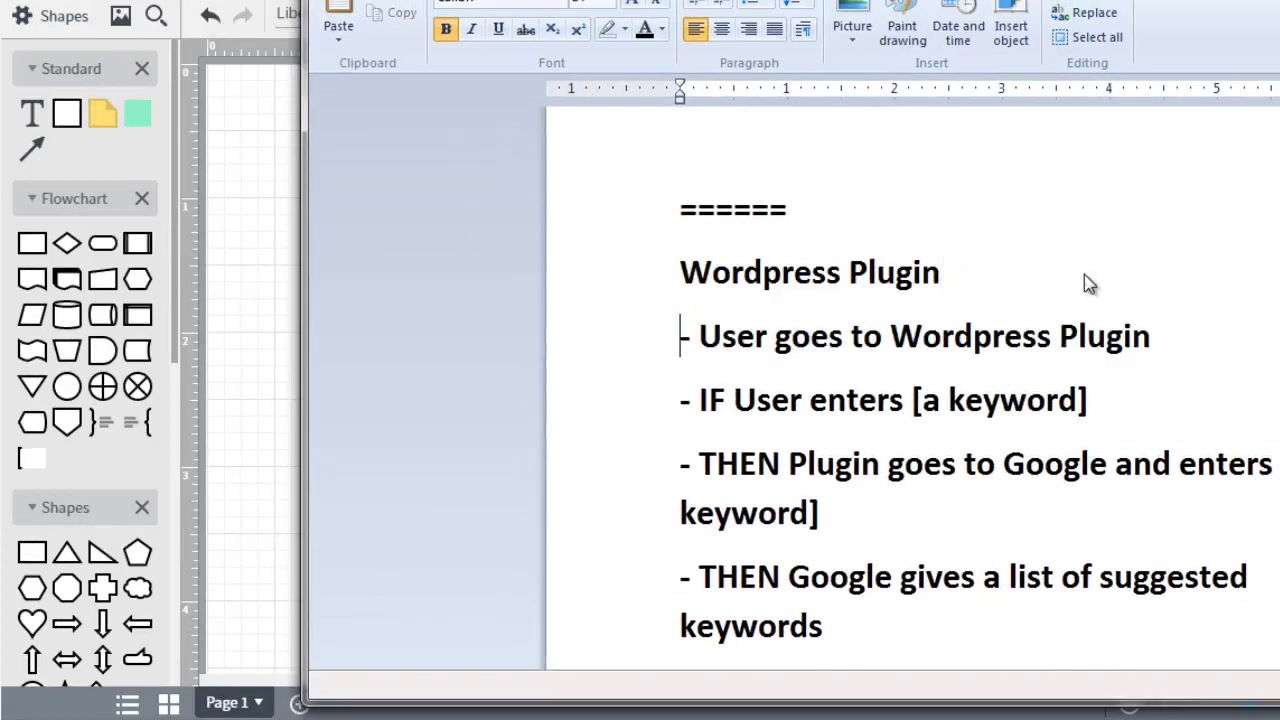
# Step: Replace 'Wordpress Plugin' with 'WP Plugin: Hot Content Finder' and select the new heading
pyautogui.press('Left')
pyautogui.hotkey('shift', 'Home')
pyautogui.write('WP Plugin:  Hot Content Finder')
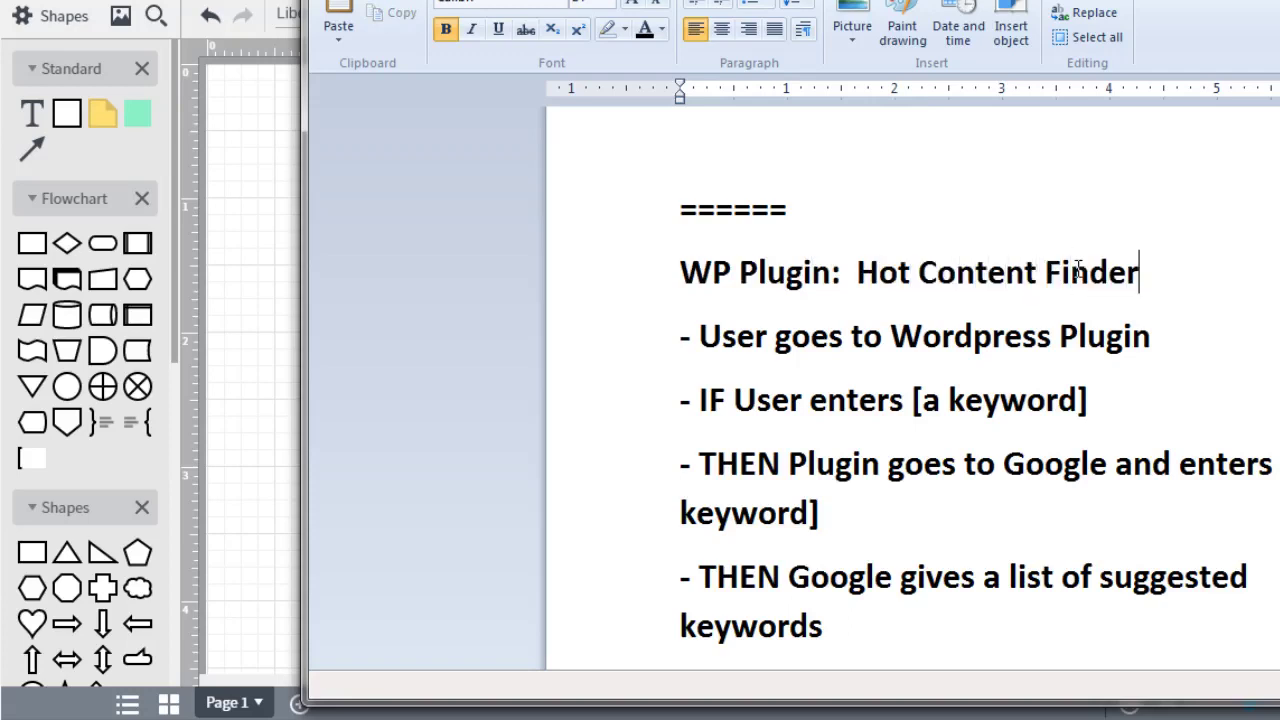
pyautogui.hotkey('shift', 'Home')
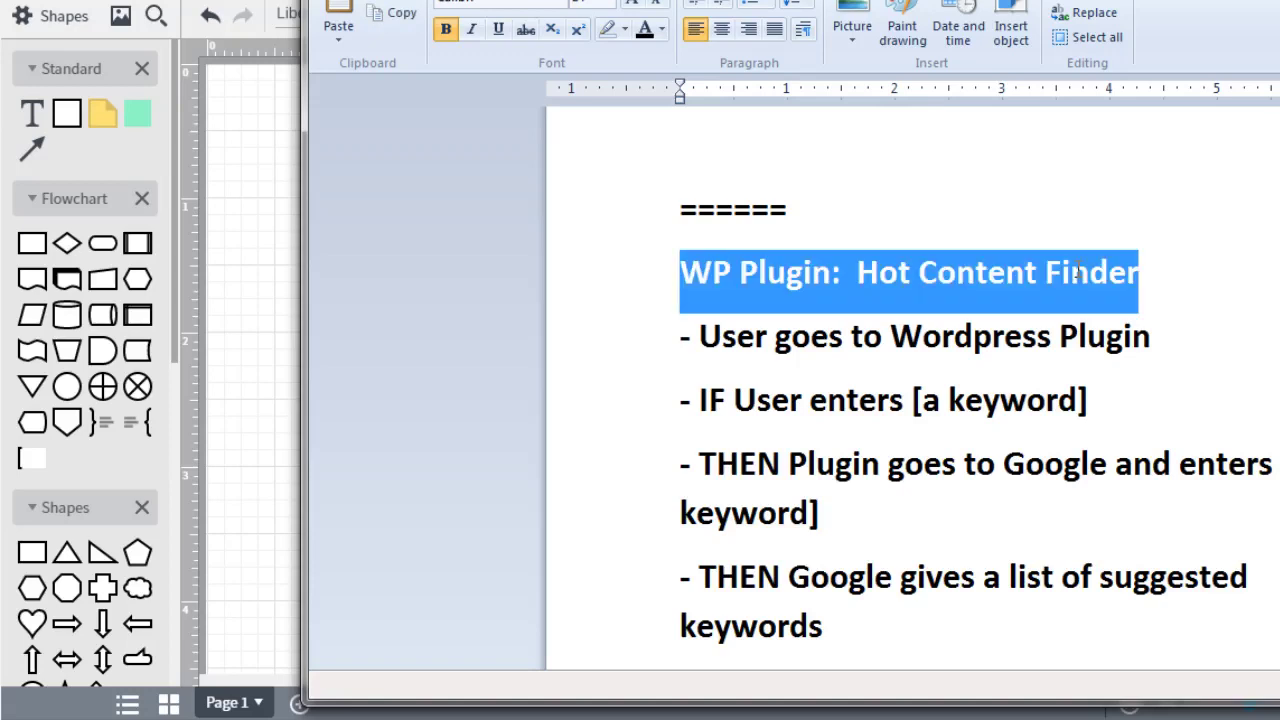
# Step: Add a Lucidchart text block containing the pasted heading 'WP Plugin: Hot Content Finder'
pyautogui.hotkey('alt', 'Tab')
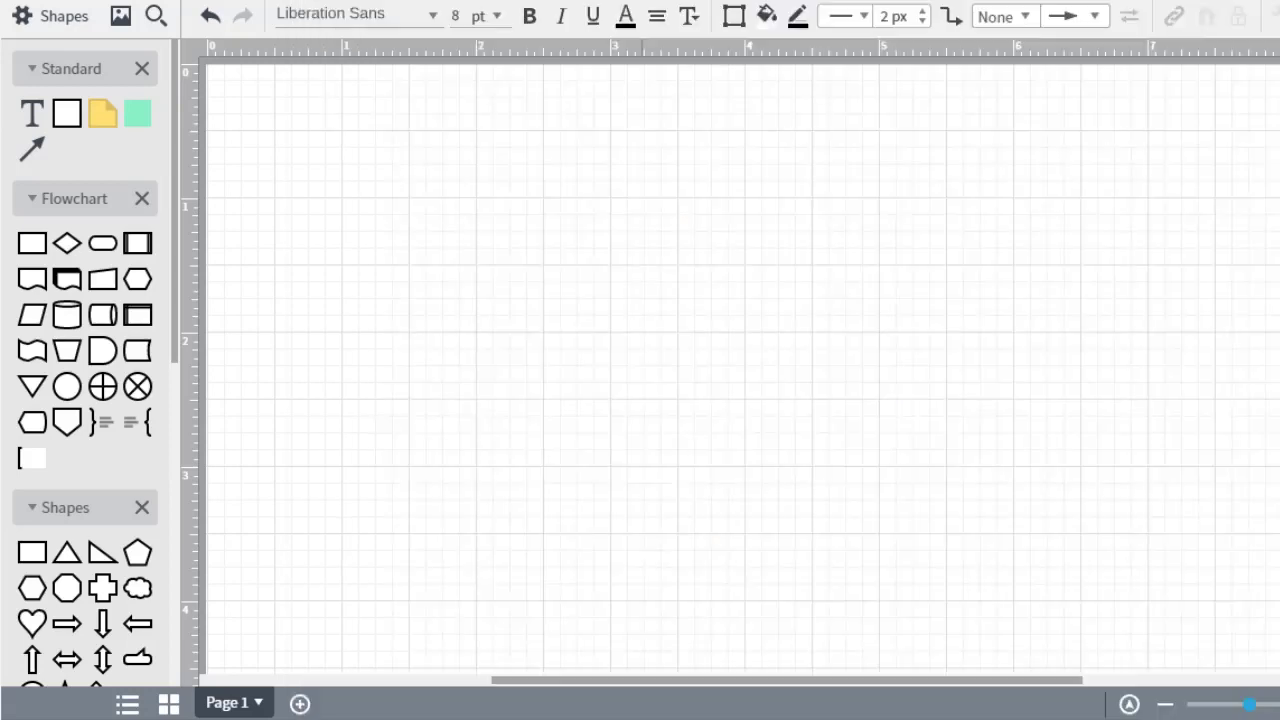
pyautogui.moveTo(58, 125); pyautogui.dragTo(517, 191)
pyautogui.hotkey('ctrl', 'v')
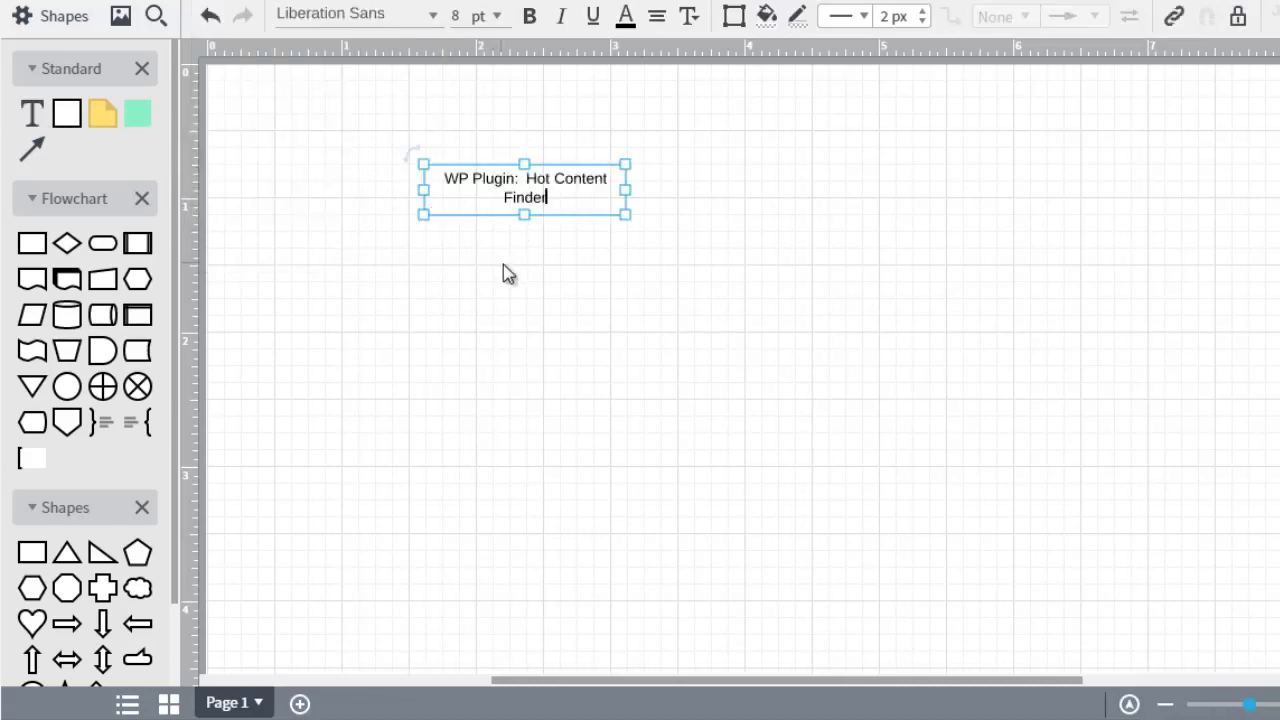
pyautogui.moveTo(509, 200); pyautogui.dragTo(576, 217)
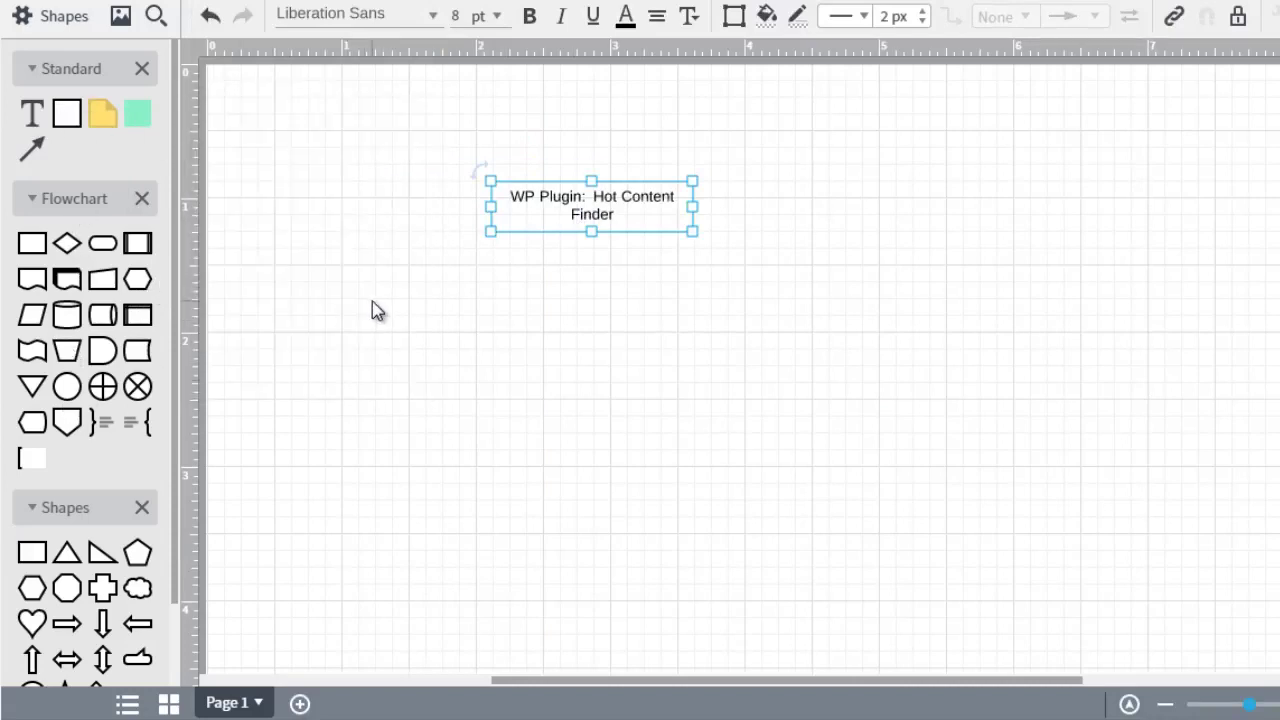
pyautogui.moveTo(600, 206); pyautogui.dragTo(538, 224)
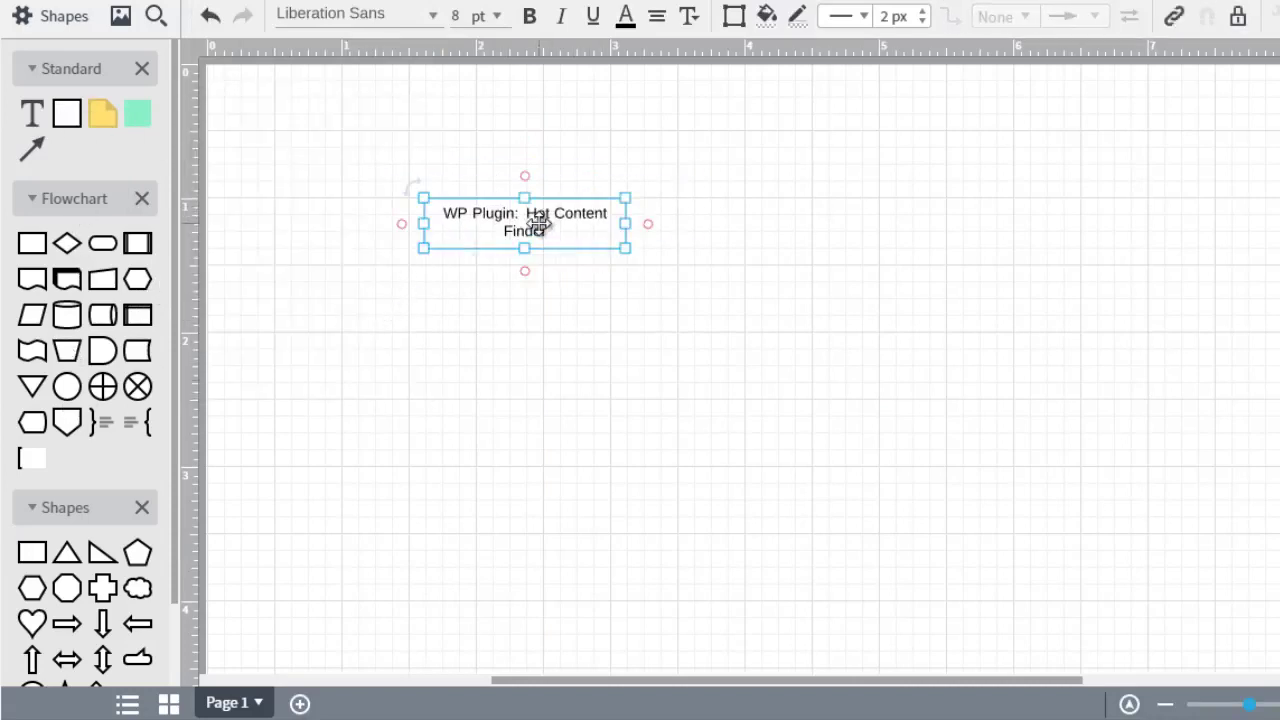
# Step: Make the title 18 pt and move it to the page's top centre
pyautogui.doubleClick(538, 224)
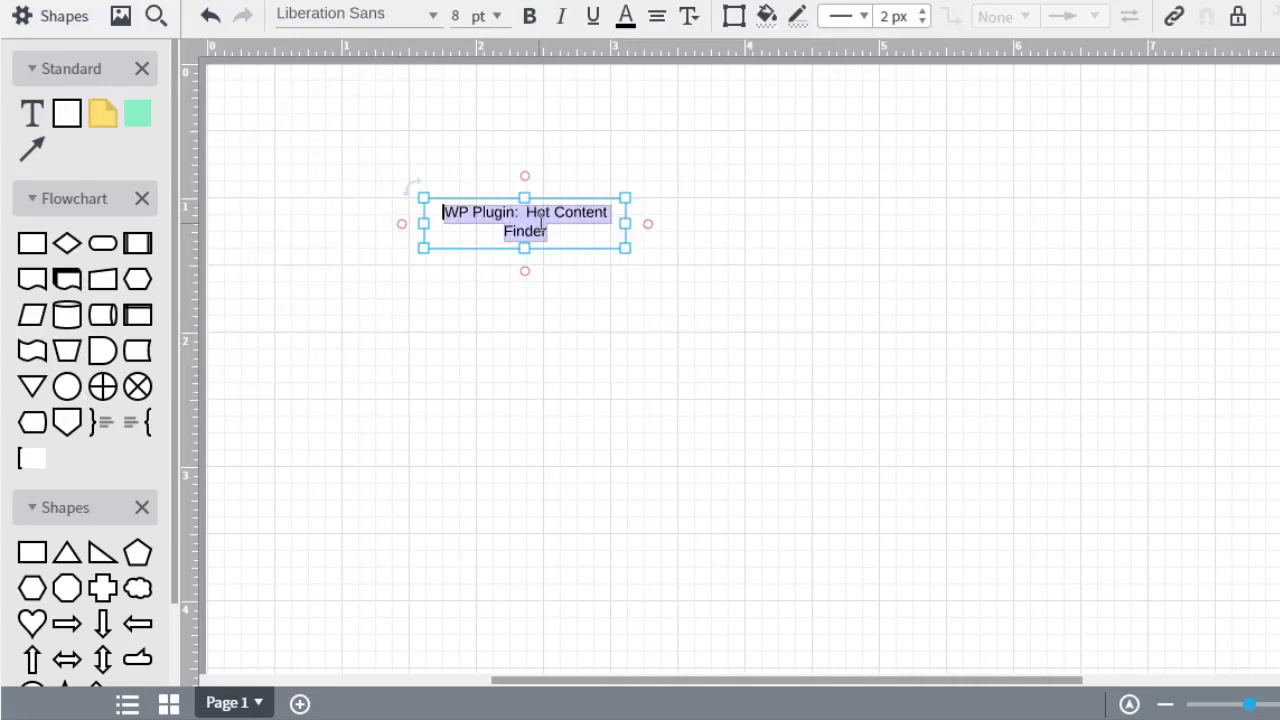
pyautogui.click(486, 22)
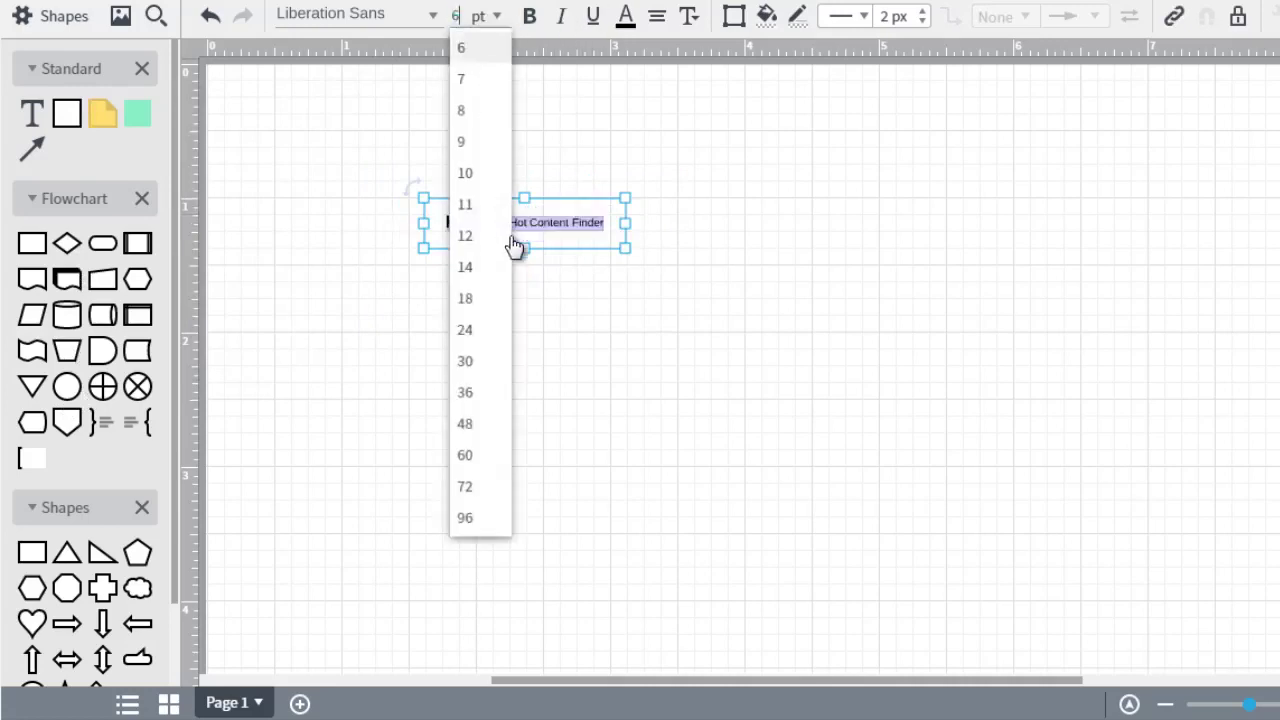
pyautogui.click(478, 307)
pyautogui.click(660, 257)
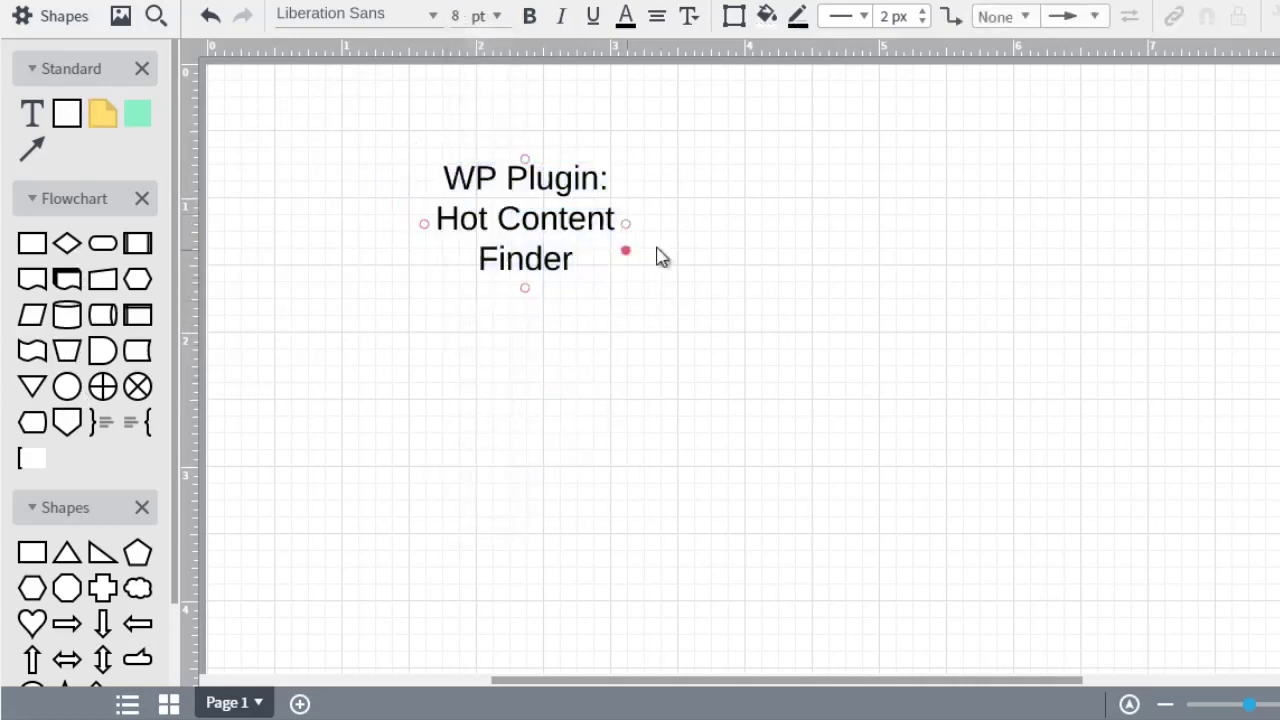
pyautogui.scroll(2, 666, 254)
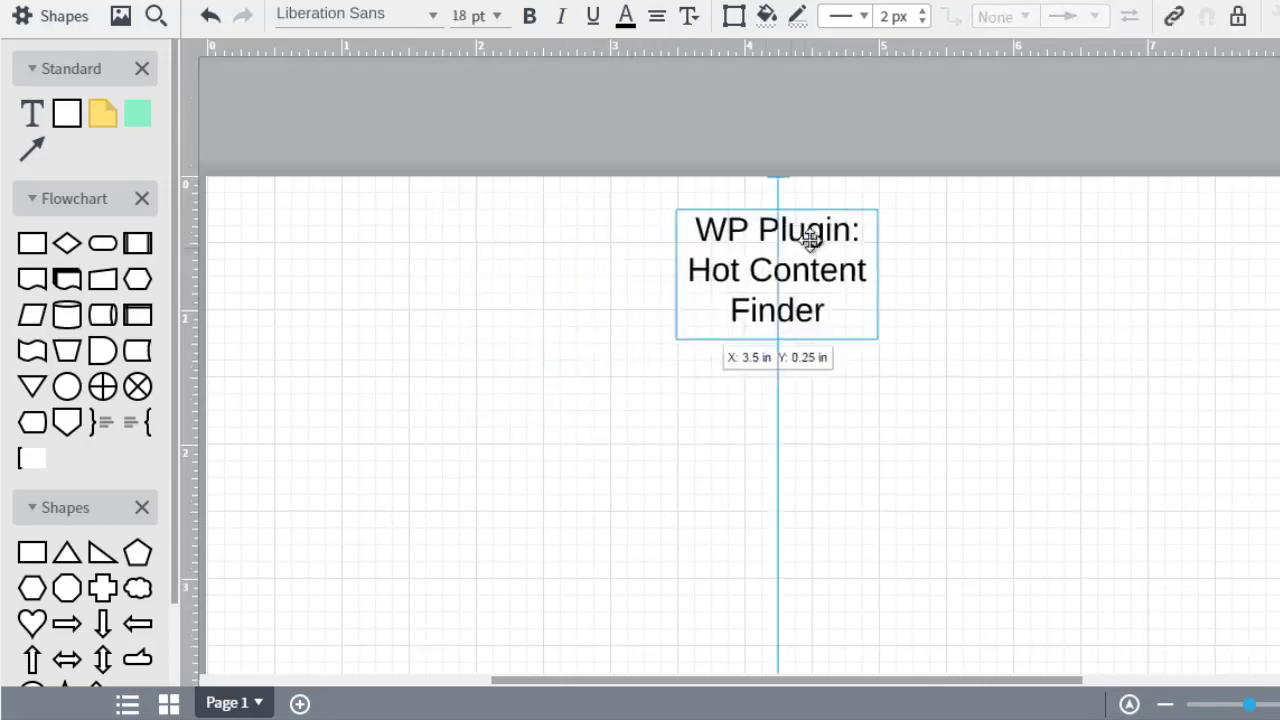
pyautogui.moveTo(573, 295); pyautogui.dragTo(820, 228)
pyautogui.scroll(-2, 533, 342)
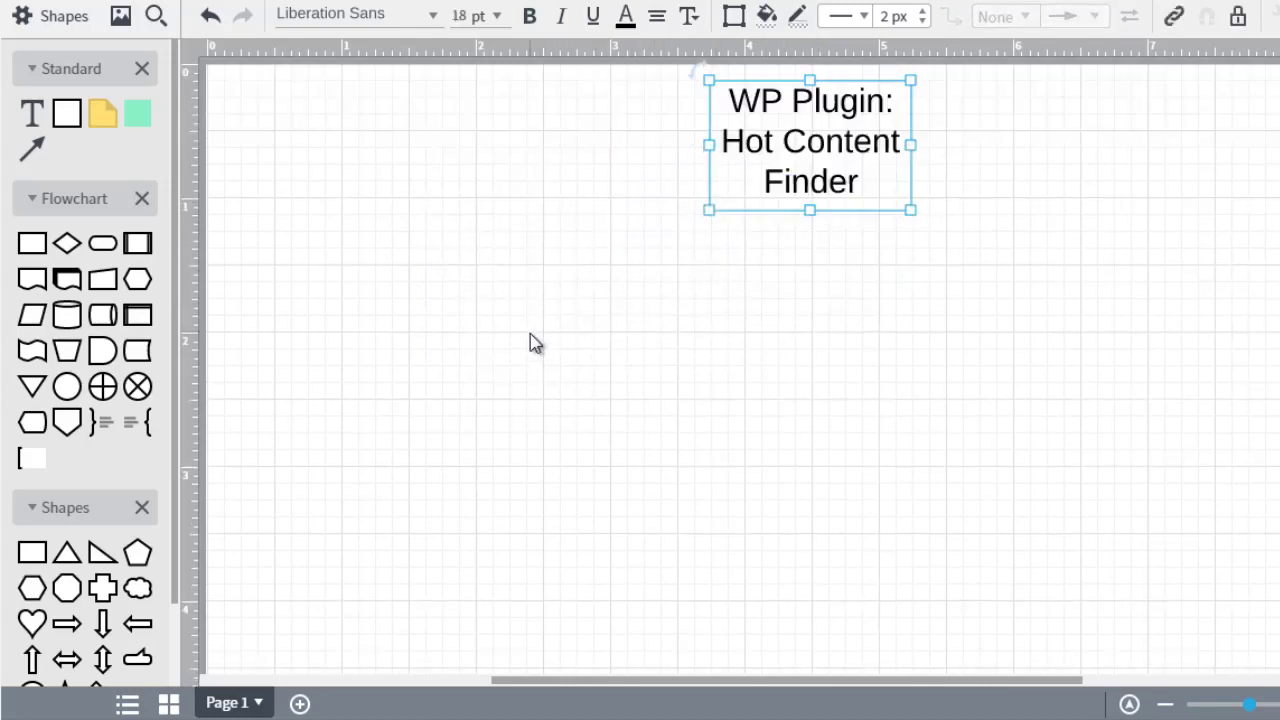
# Step: Add a square block labelled with the copied step 'User goes to Wordpress Plugin'
pyautogui.hotkey('alt', 'Tab')
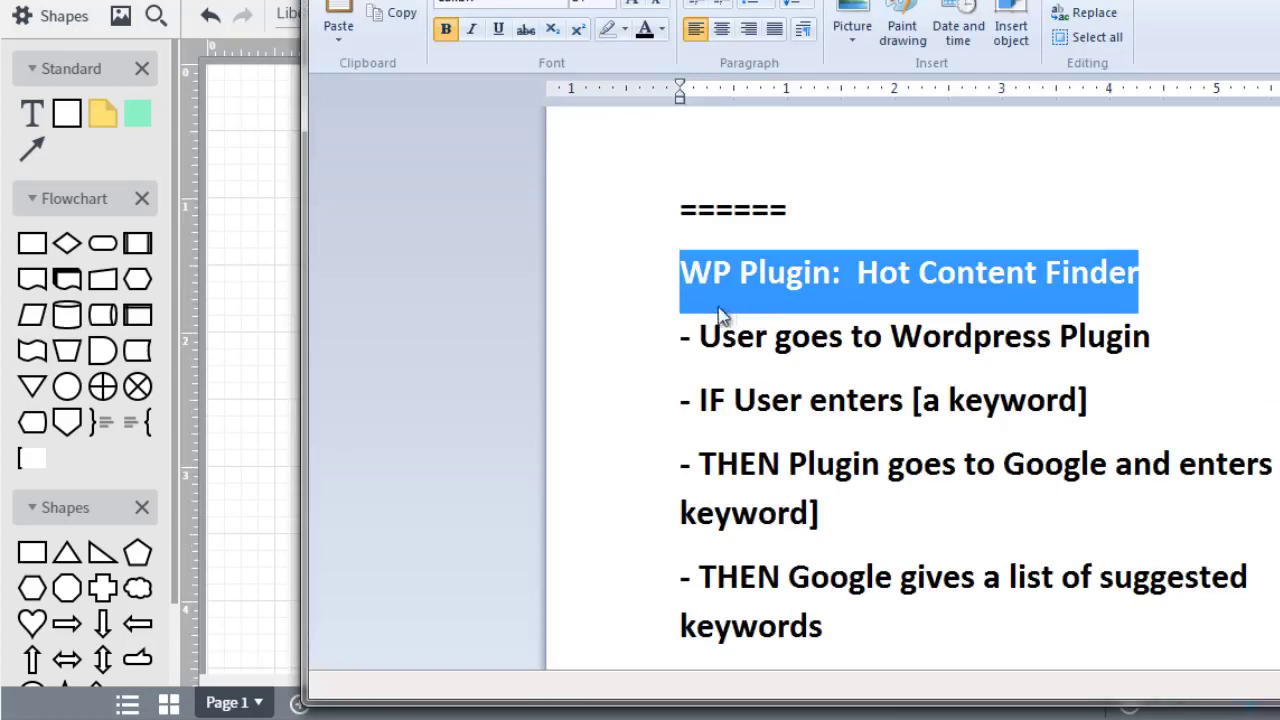
pyautogui.scroll(-2, 943, 337)
pyautogui.scroll(2, 943, 337)
pyautogui.moveTo(700, 340); pyautogui.dragTo(1113, 347)
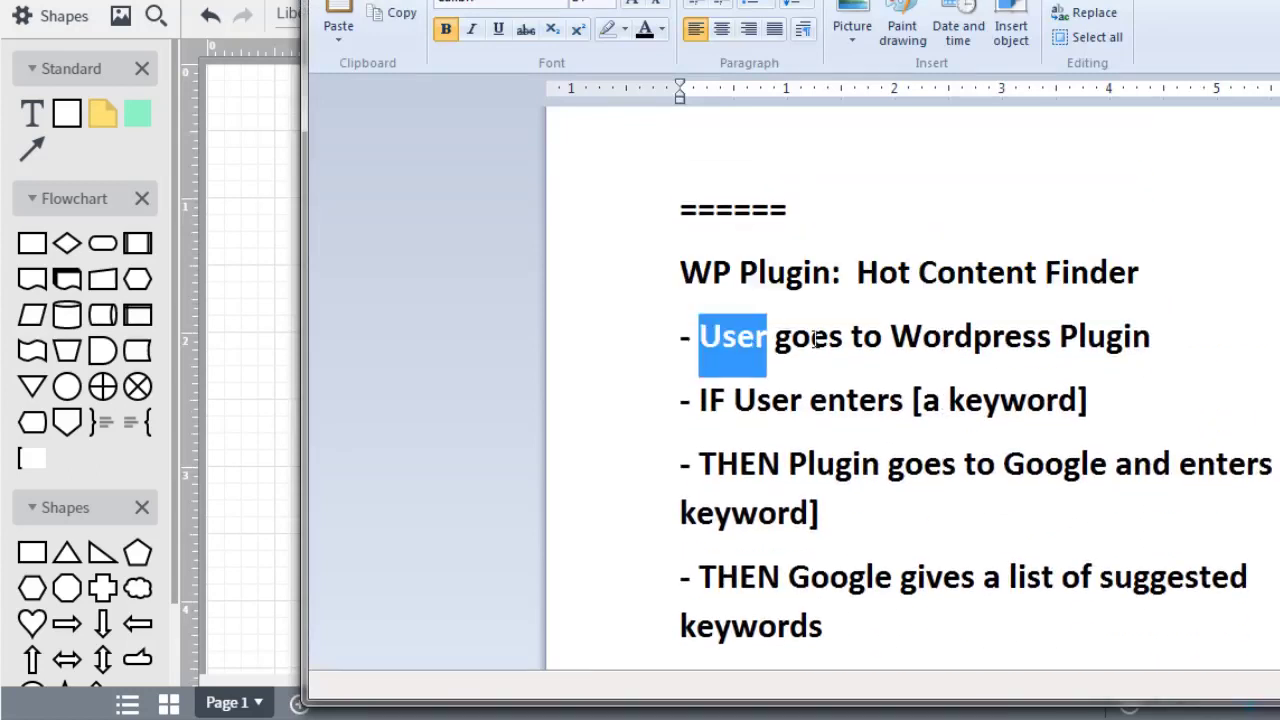
pyautogui.click(240, 189)
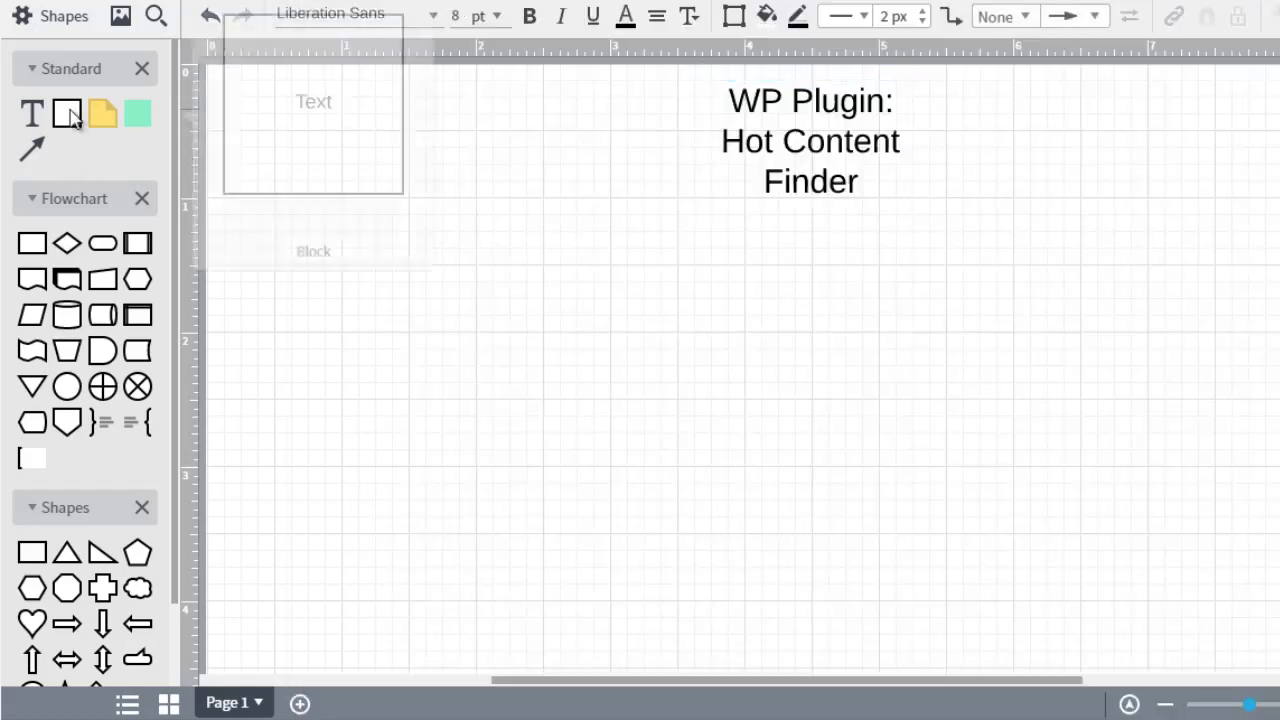
pyautogui.moveTo(67, 114); pyautogui.dragTo(390, 377)
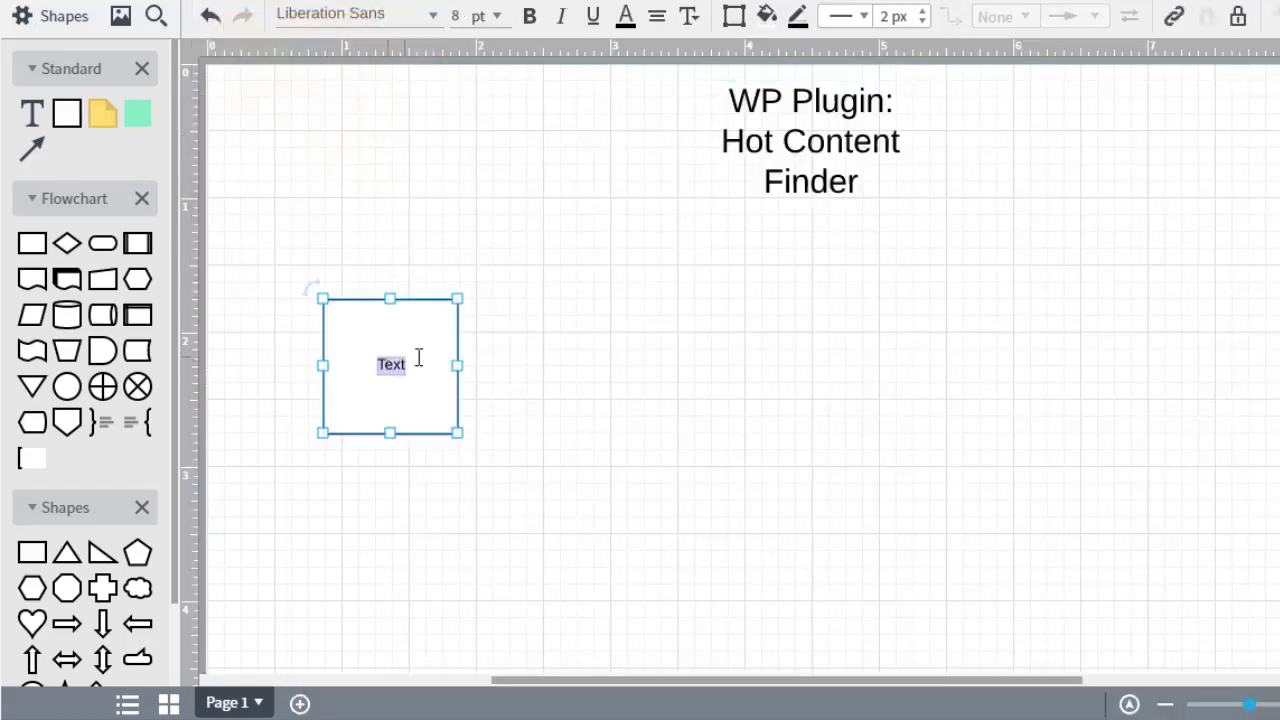
pyautogui.write('User goes to Wordpress Plugin')
pyautogui.click(558, 428)
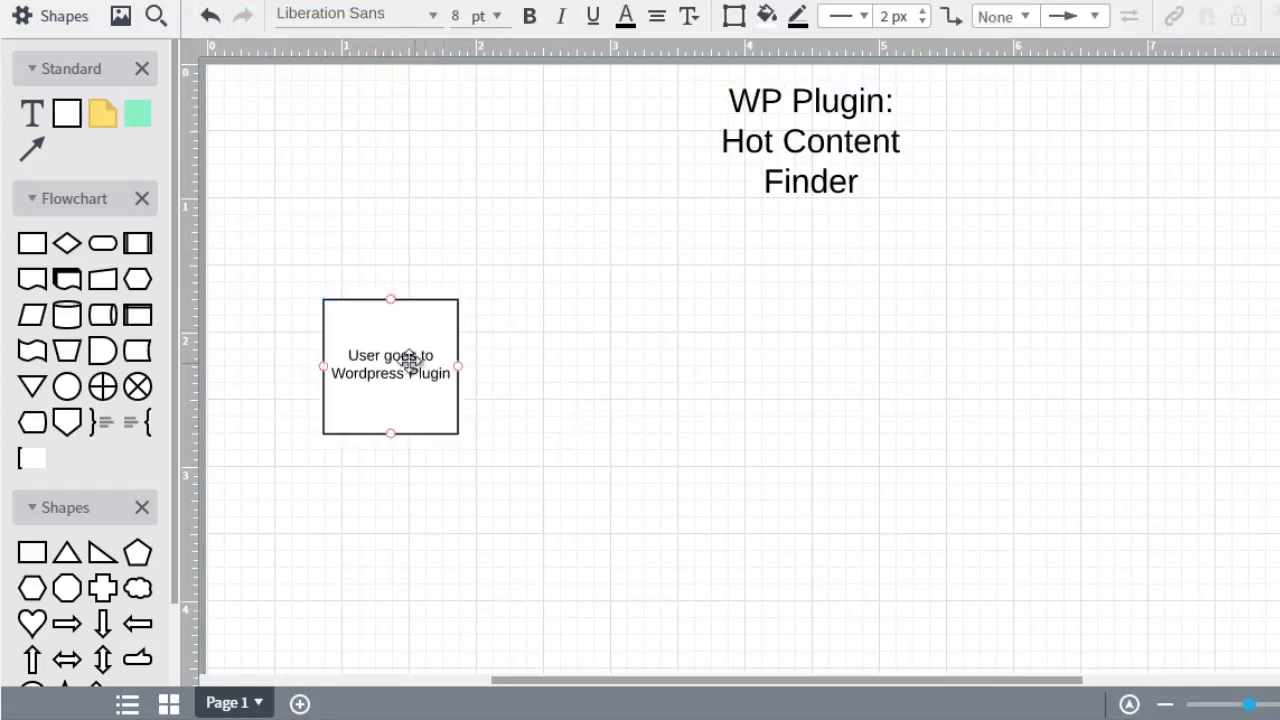
# Step: Duplicate the 'User goes to Wordpress Plugin' block so two sit side by side
pyautogui.click(410, 362)
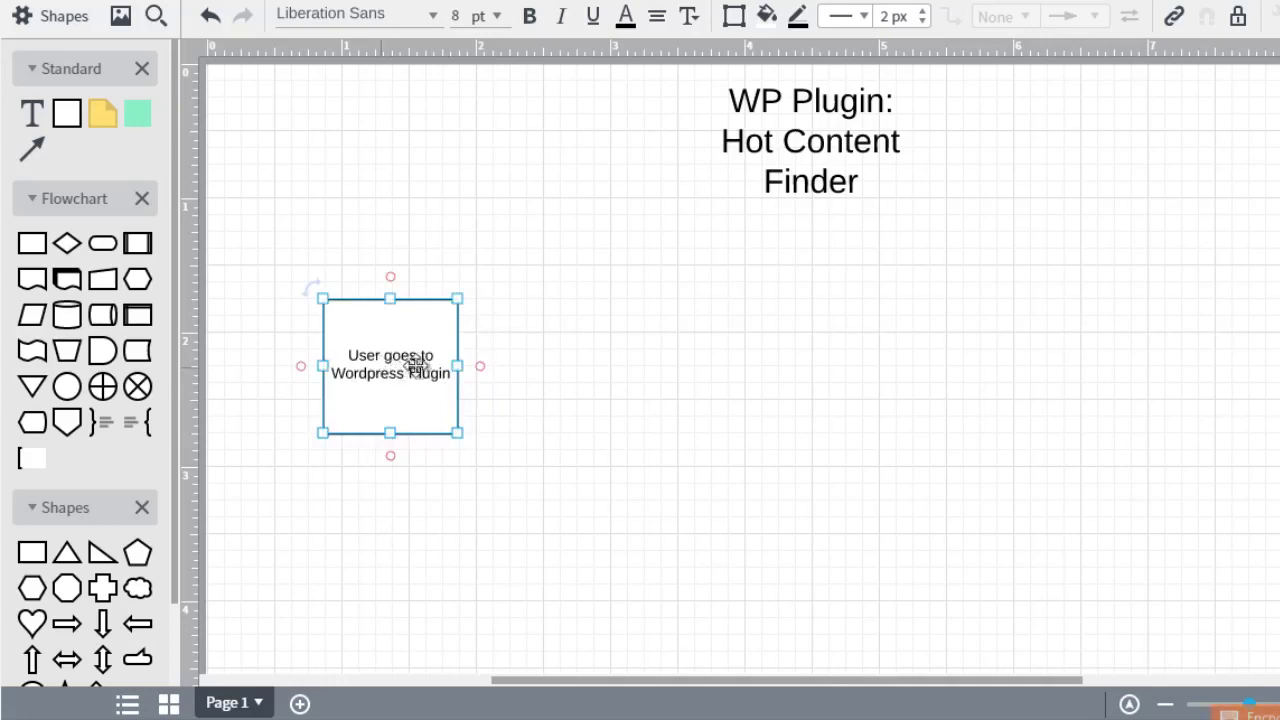
pyautogui.moveTo(428, 366)
pyautogui.mouseDown()
pyautogui.moveTo(614, 351)
pyautogui.moveTo(126, 409)
pyautogui.mouseUp()
pyautogui.scroll(-2, 126, 390)
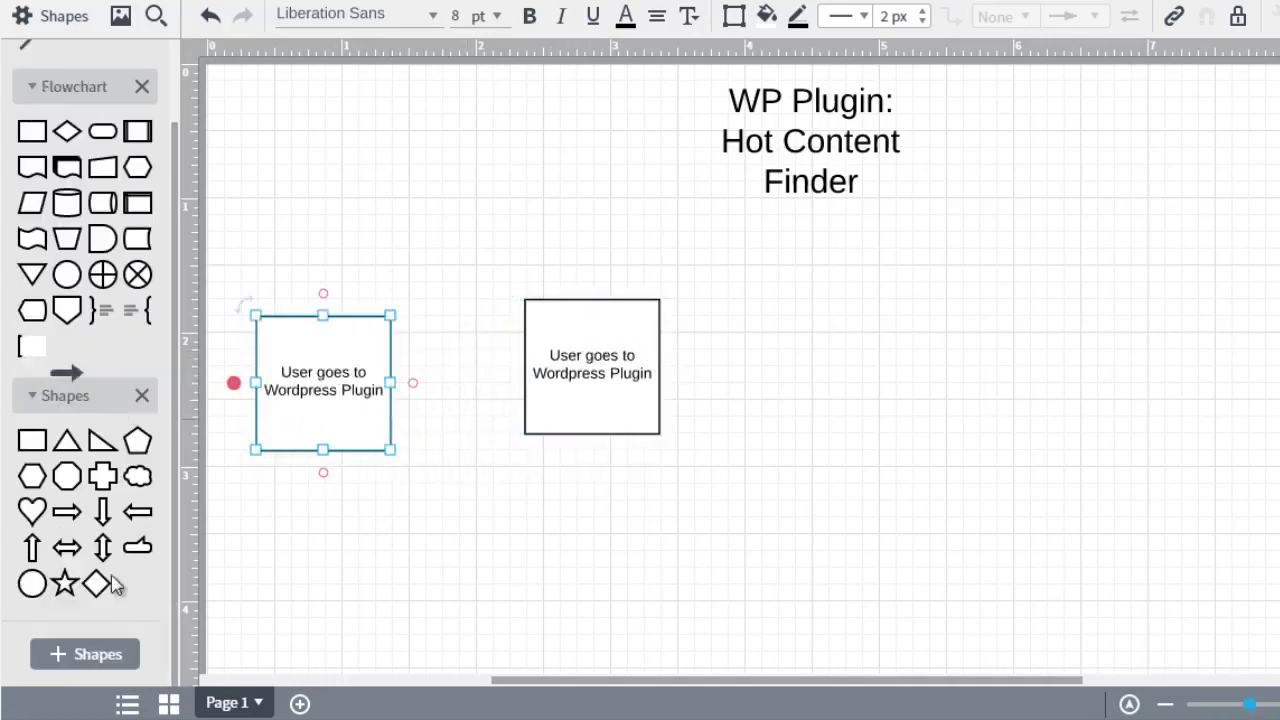
pyautogui.click(85, 650)
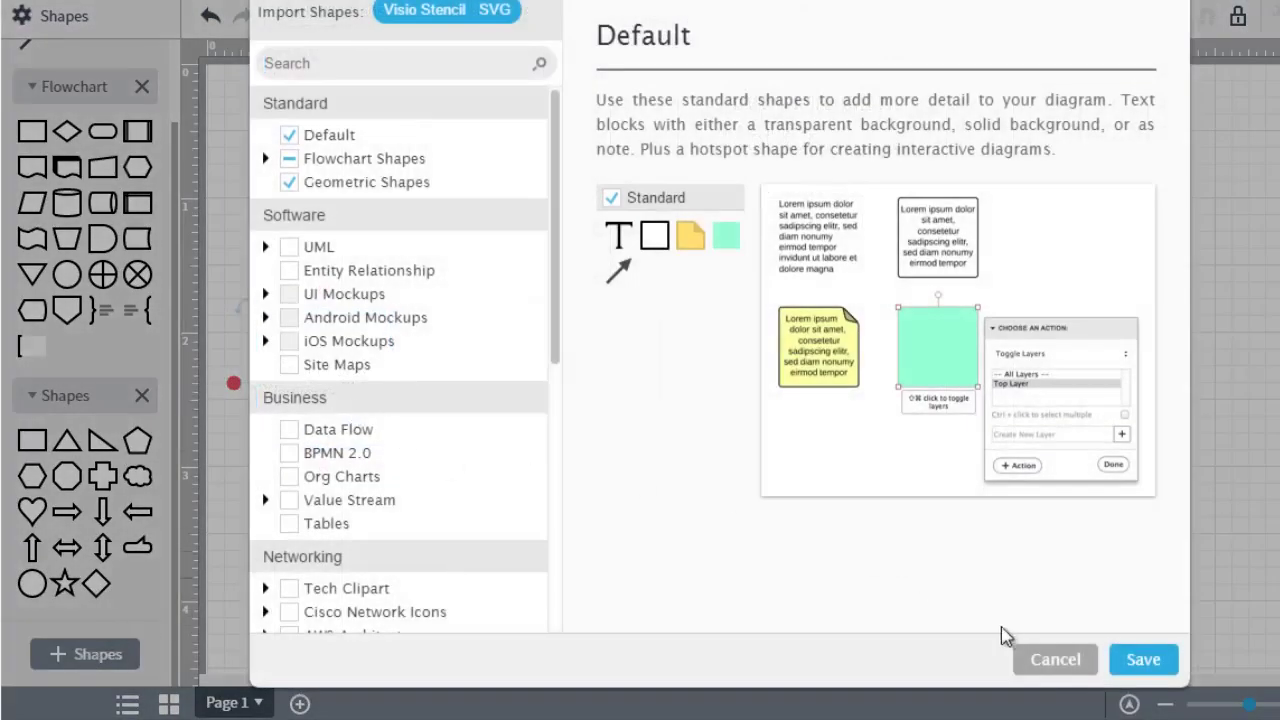
pyautogui.click(1049, 662)
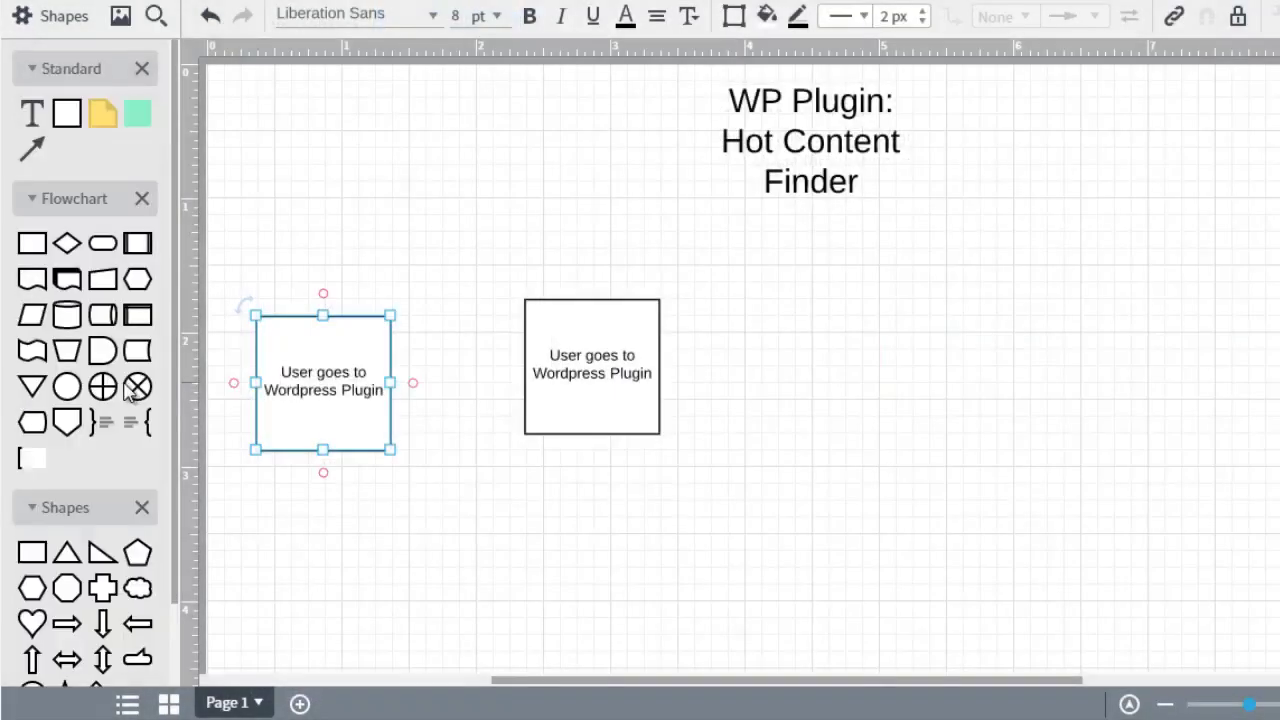
pyautogui.moveTo(67, 113)
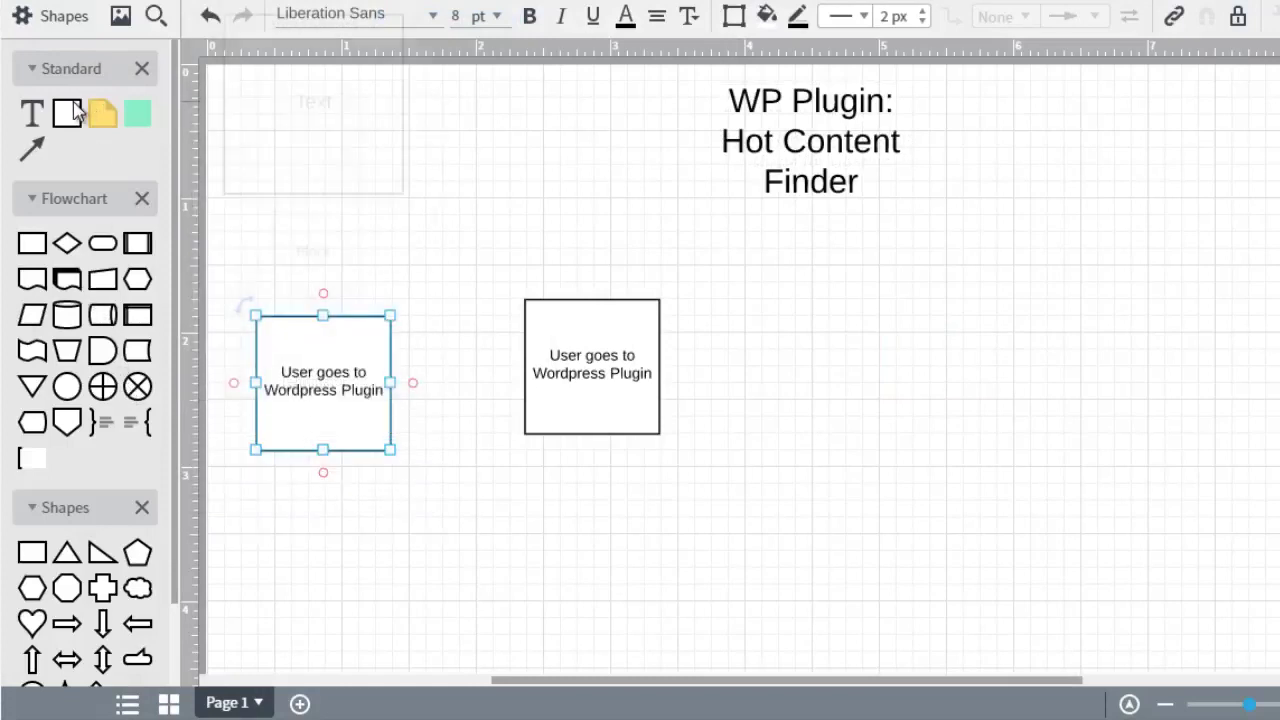
# Step: Label the two boxes USER and WP Plugin and link them with an arrow
pyautogui.doubleClick(338, 372)
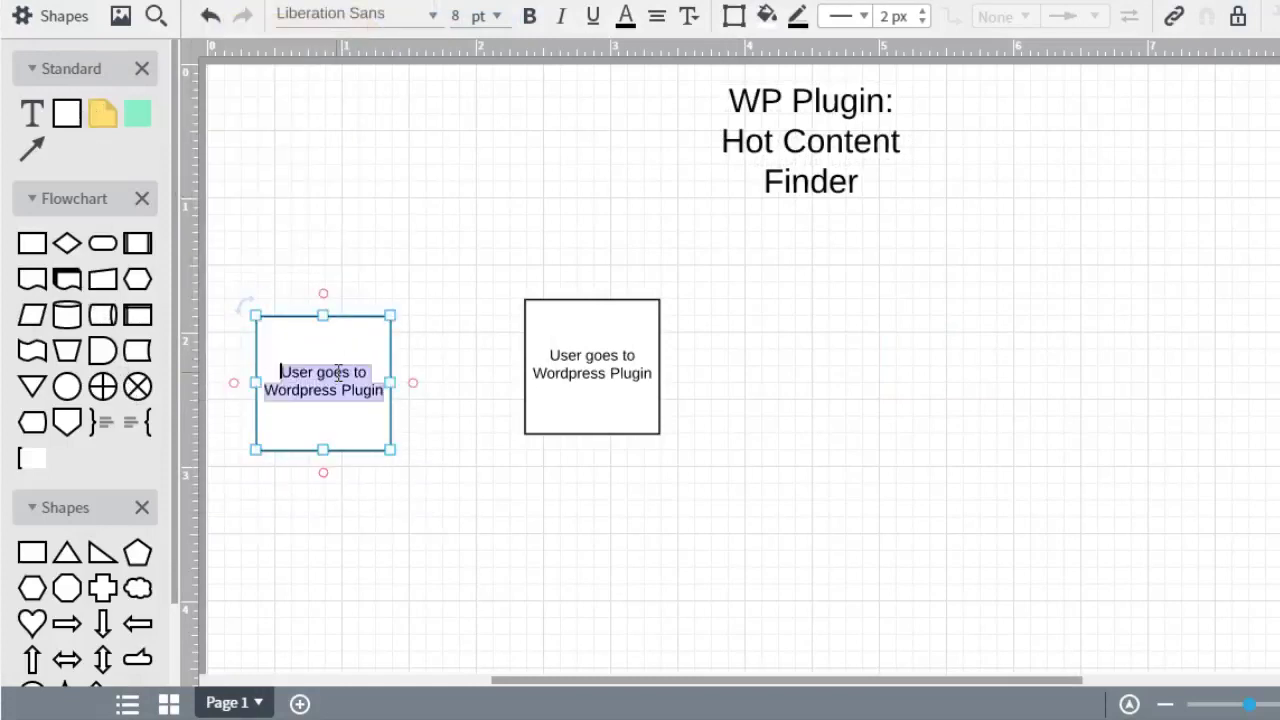
pyautogui.write('USER')
pyautogui.click(400, 414)
pyautogui.moveTo(373, 370); pyautogui.dragTo(362, 361)
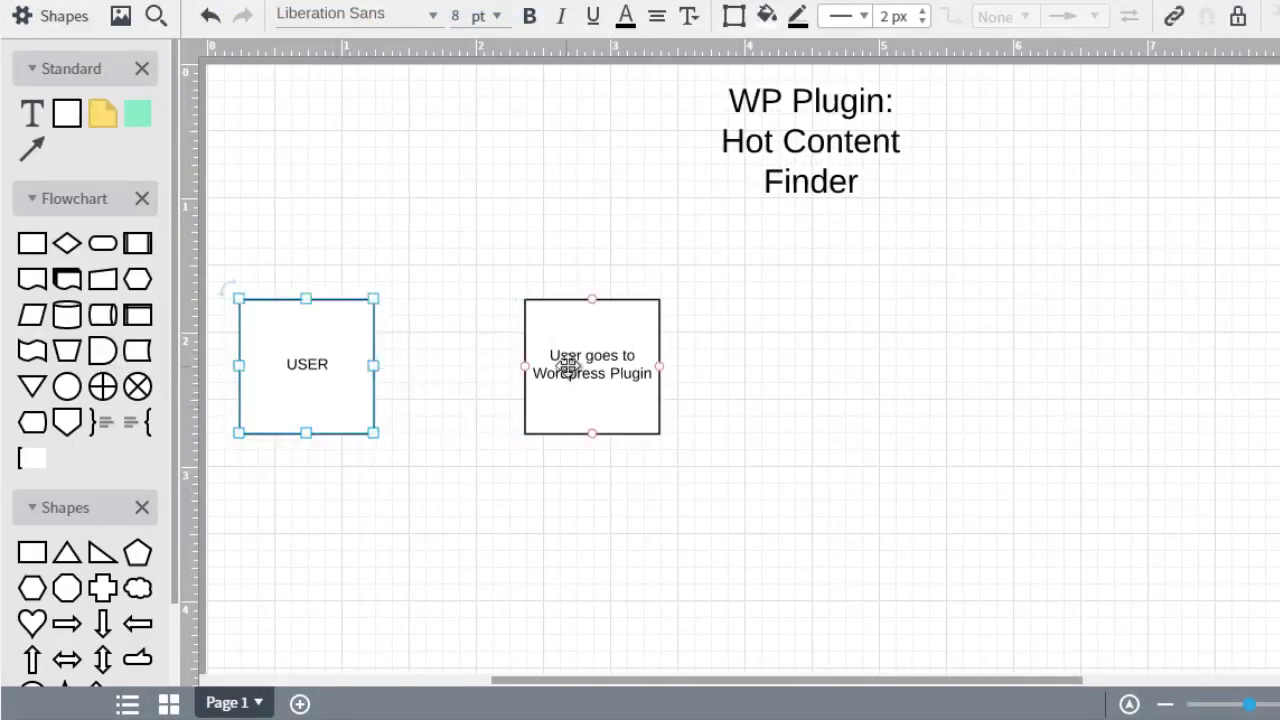
pyautogui.moveTo(560, 363); pyautogui.dragTo(483, 362)
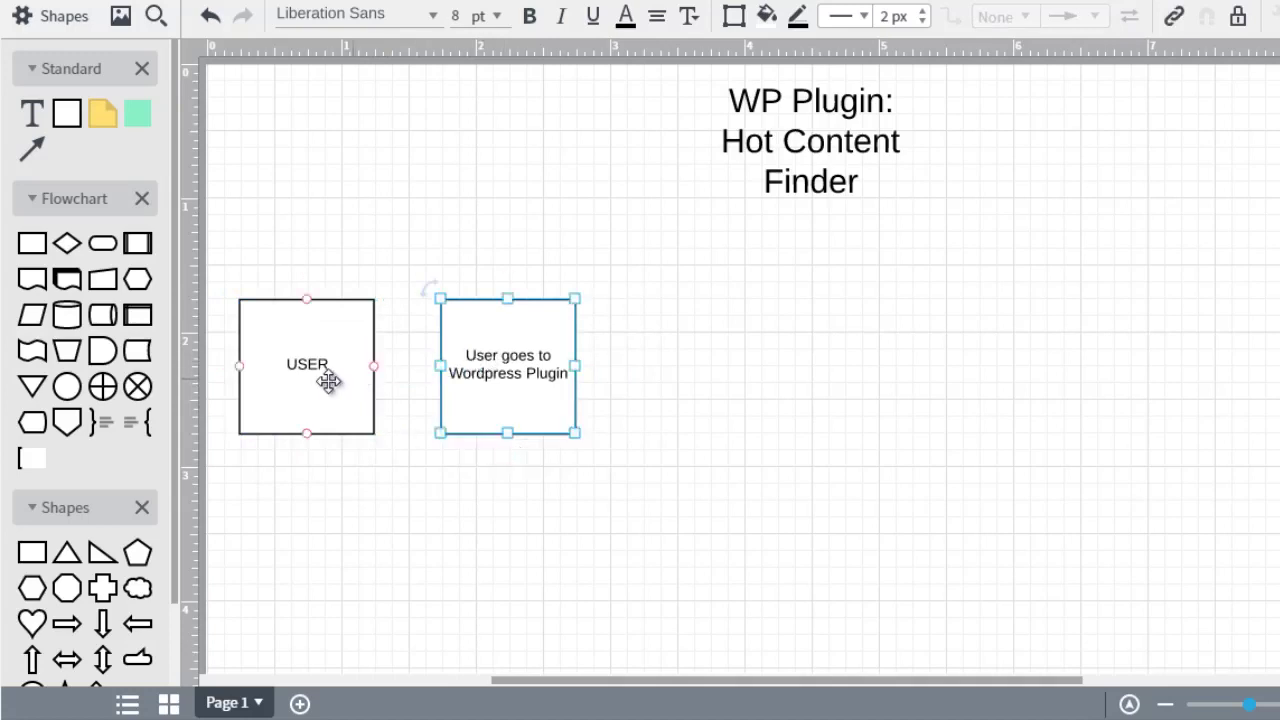
pyautogui.doubleClick(506, 378)
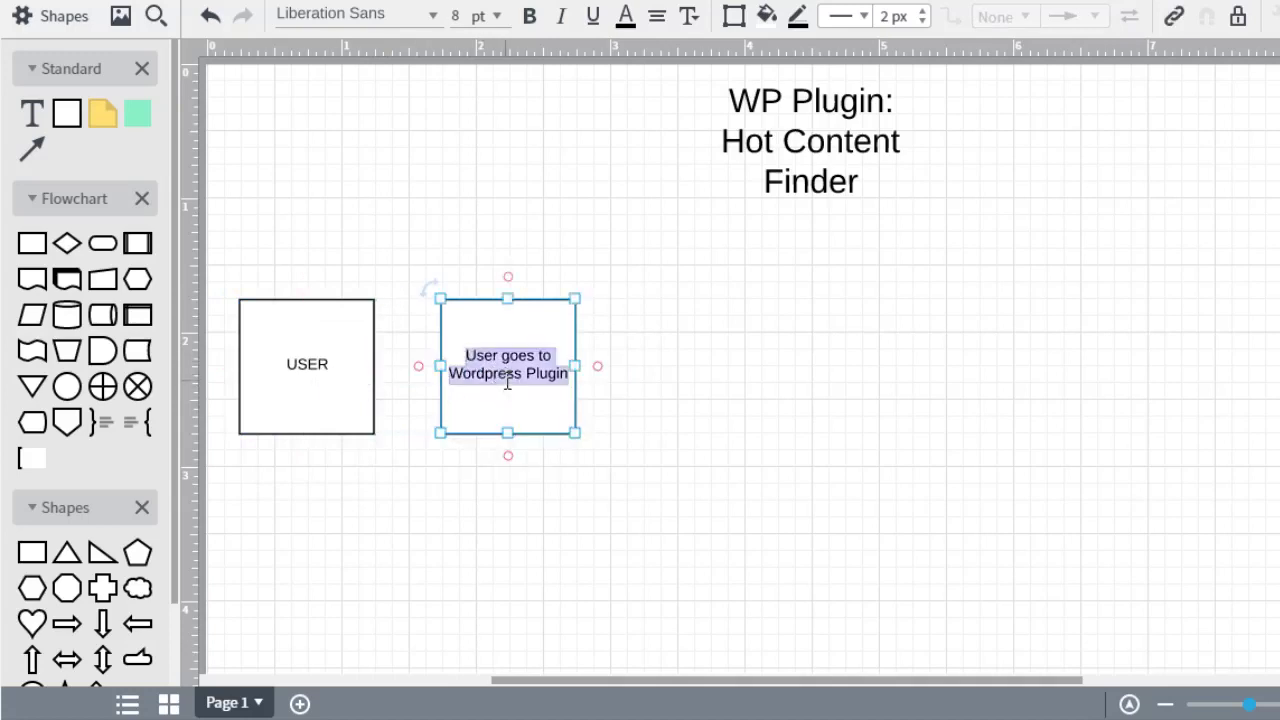
pyautogui.write('WP Plugin')
pyautogui.click(640, 370)
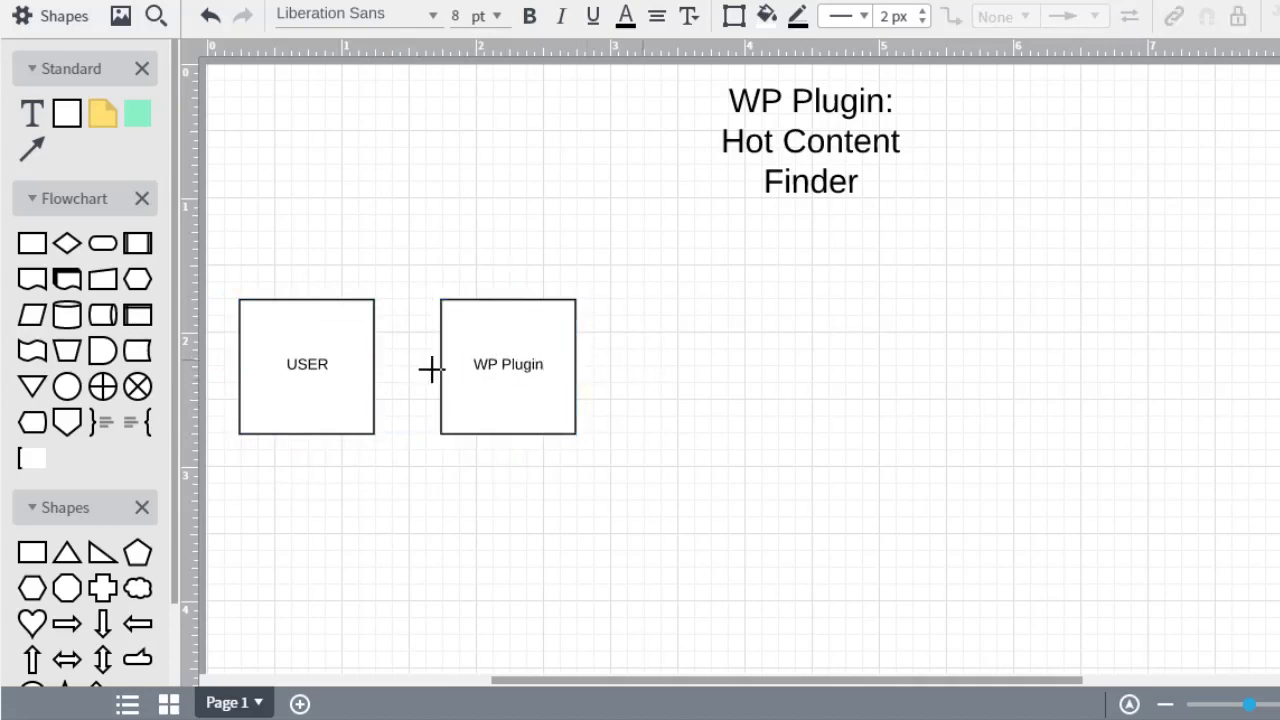
pyautogui.moveTo(375, 366); pyautogui.dragTo(441, 366)
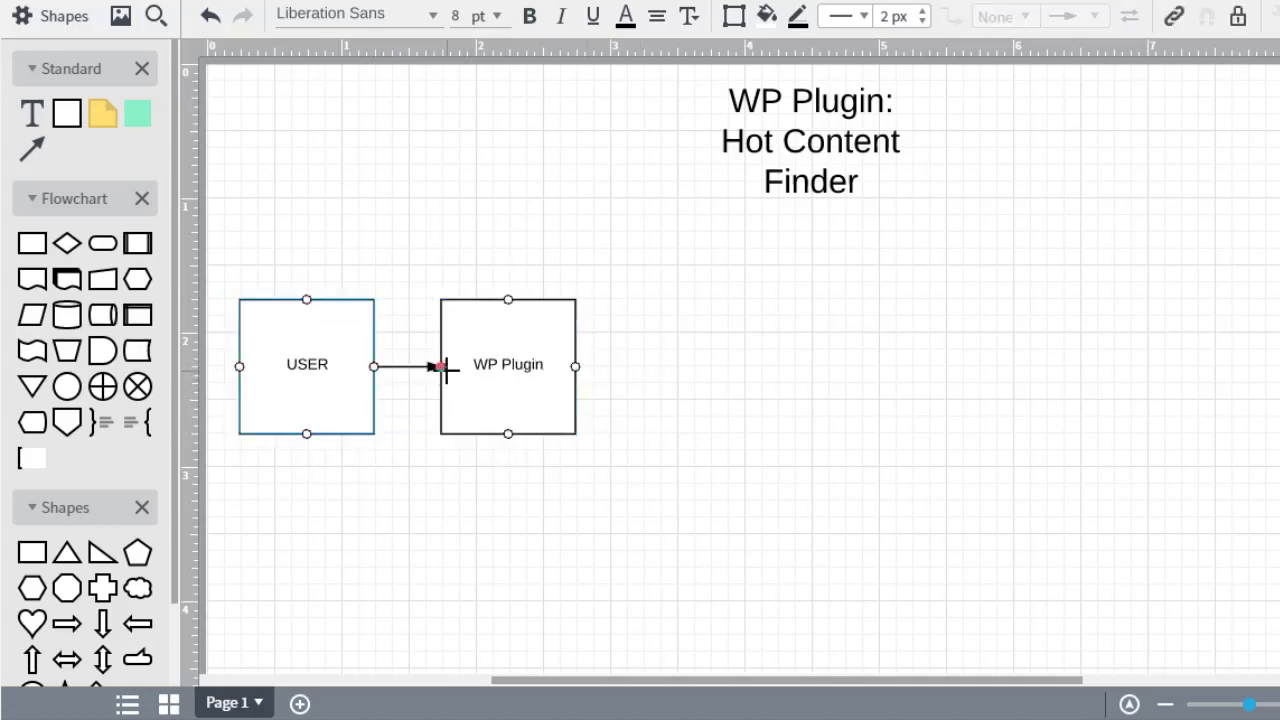
# Step: Add a third arrow-linked box after WP Plugin labelled 'Search Form'
pyautogui.click(570, 361)
pyautogui.moveTo(546, 359)
pyautogui.mouseDown()
pyautogui.moveTo(563, 376)
pyautogui.moveTo(708, 365)
pyautogui.mouseUp()
pyautogui.moveTo(575, 366); pyautogui.dragTo(643, 366)
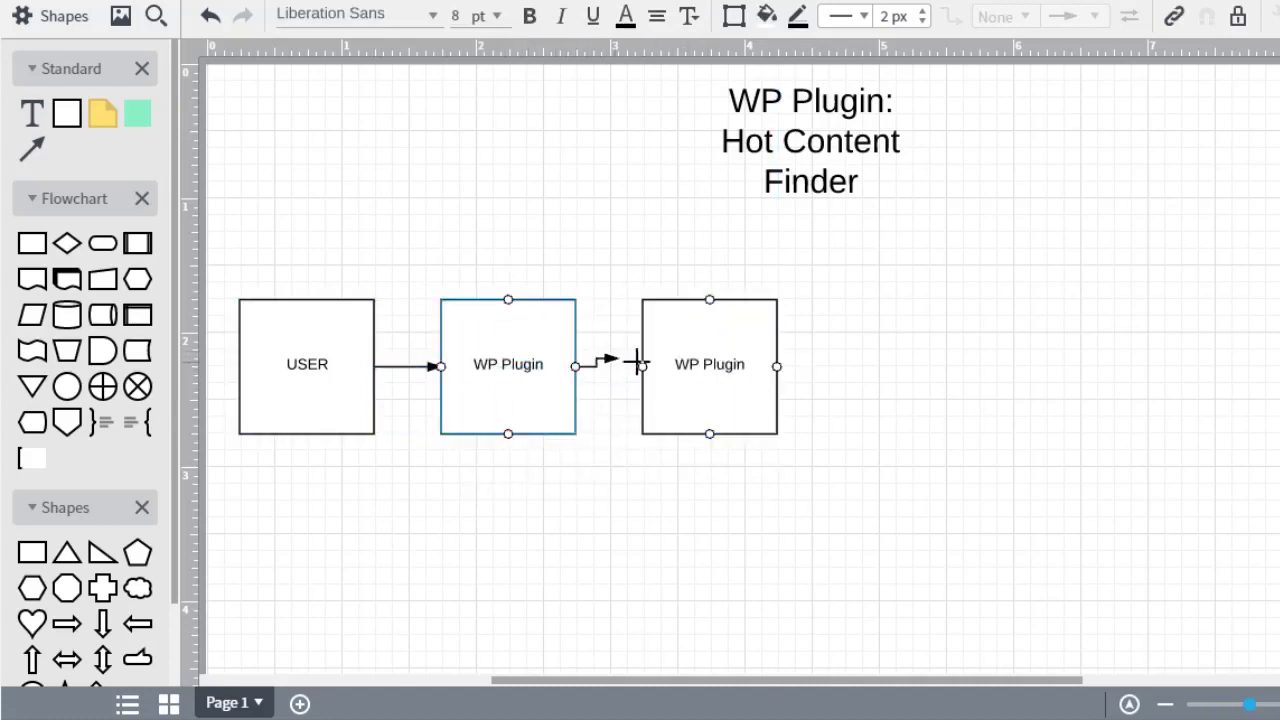
pyautogui.doubleClick(690, 364)
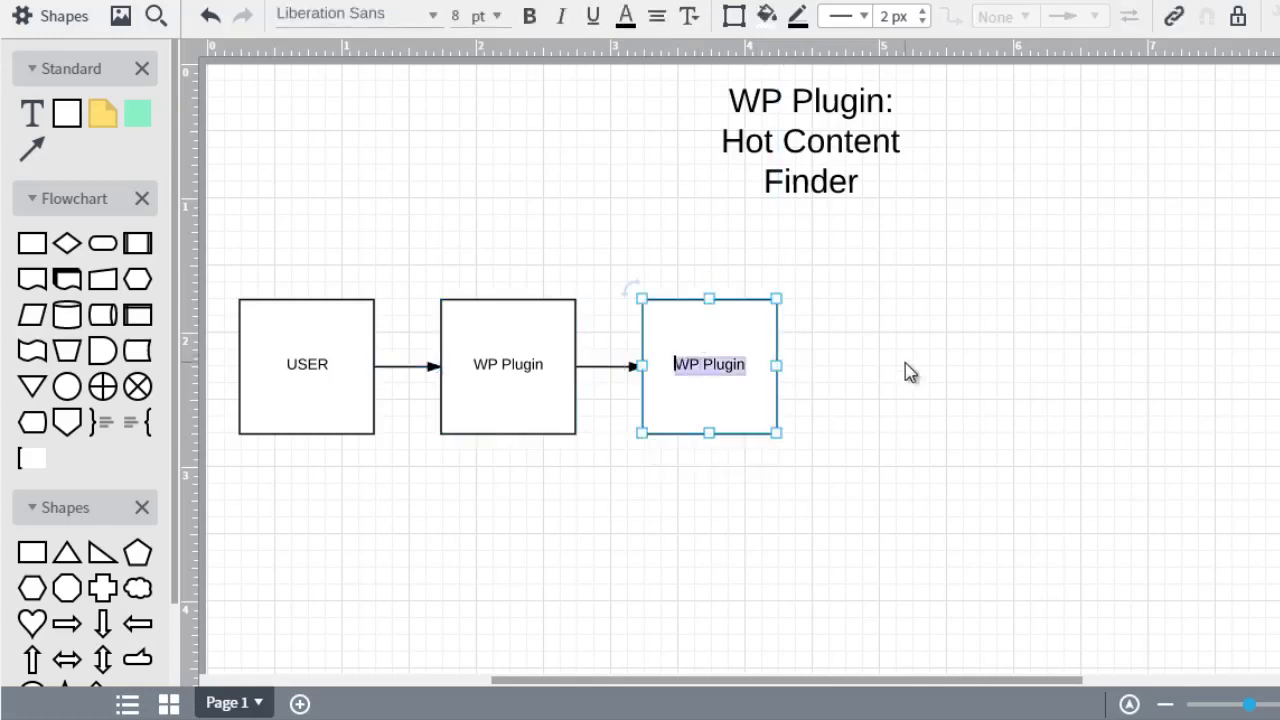
pyautogui.write('Sett')
pyautogui.press('BackSpace')
pyautogui.press('BackSpace')
pyautogui.press('BackSpace')
pyautogui.press('BackSpace')
pyautogui.write('Search Form')
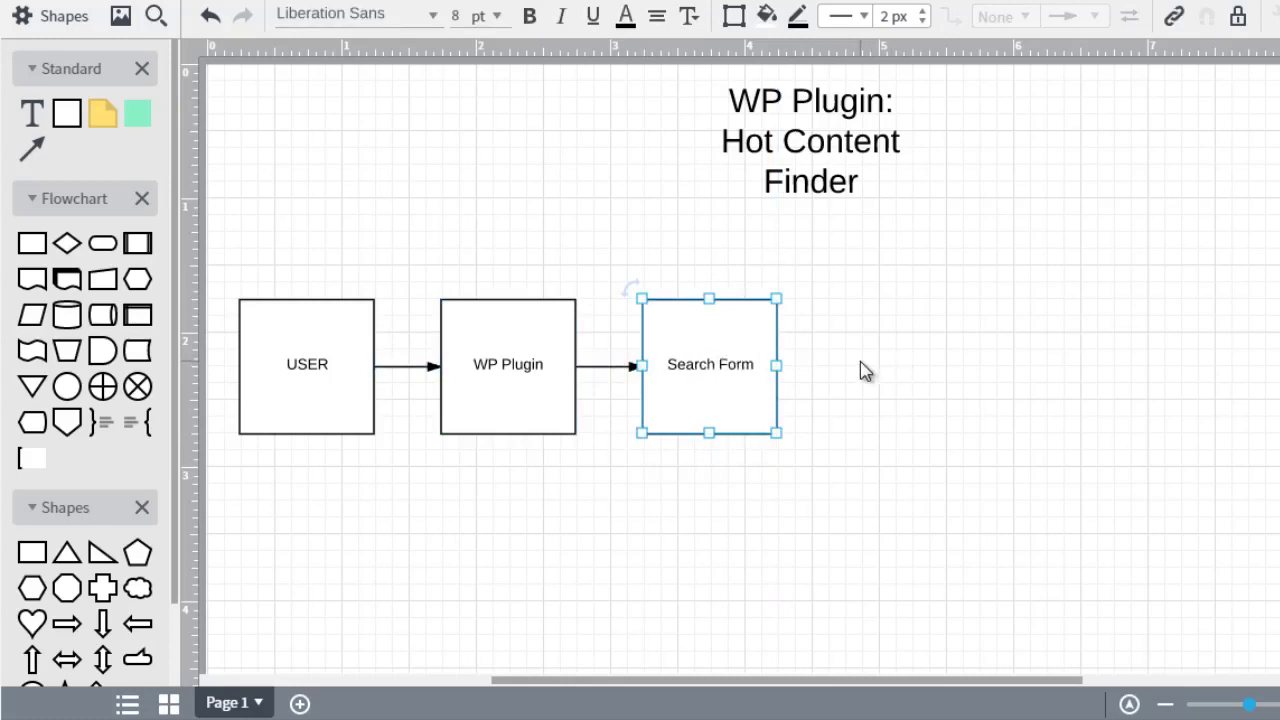
pyautogui.click(860, 365)
pyautogui.click(734, 371)
pyautogui.hotkey('alt', 'Tab')
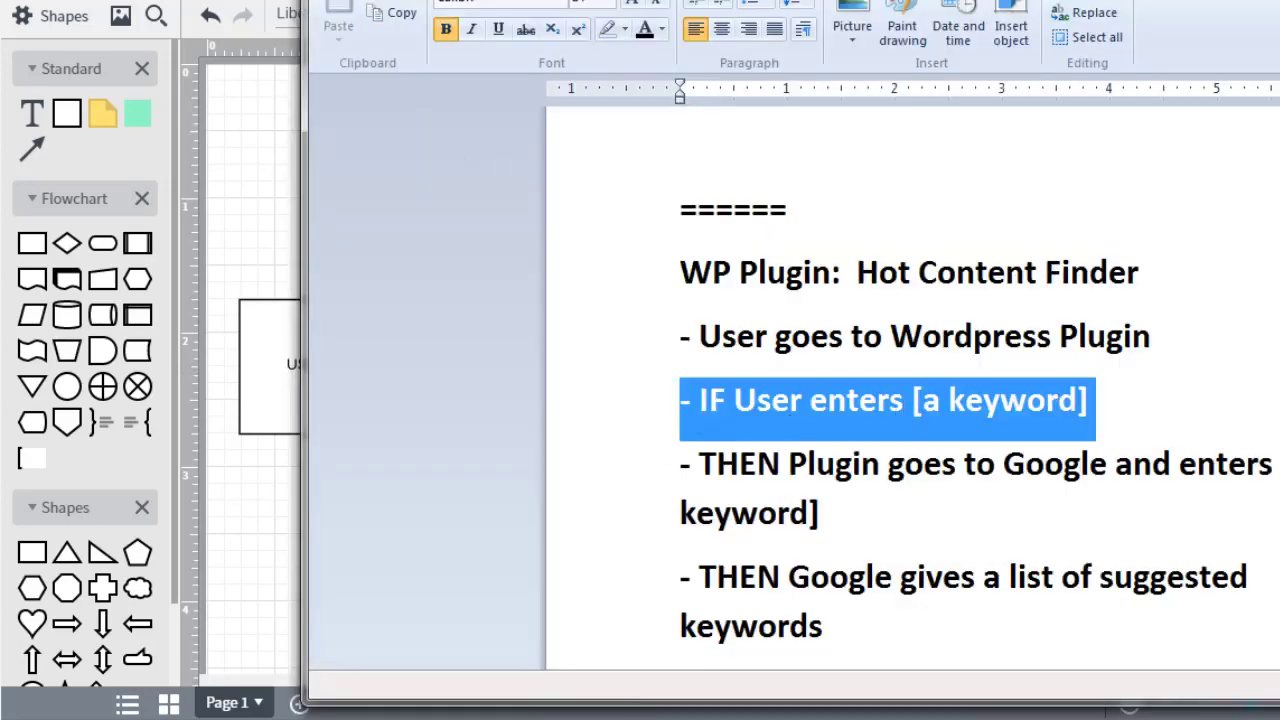
# Step: Relabel the Search Form box 'Enter Keyword', then delete it
pyautogui.scroll(-2, 858, 338)
pyautogui.scroll(2, 858, 338)
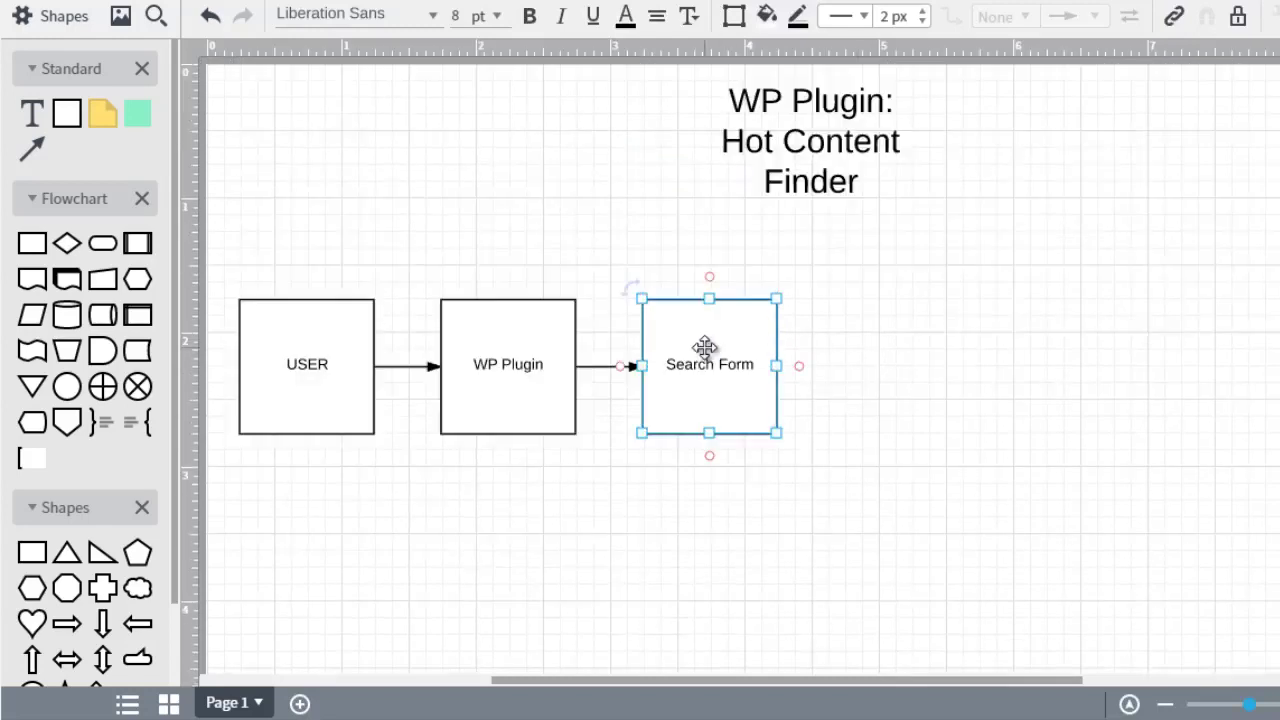
pyautogui.doubleClick(730, 360)
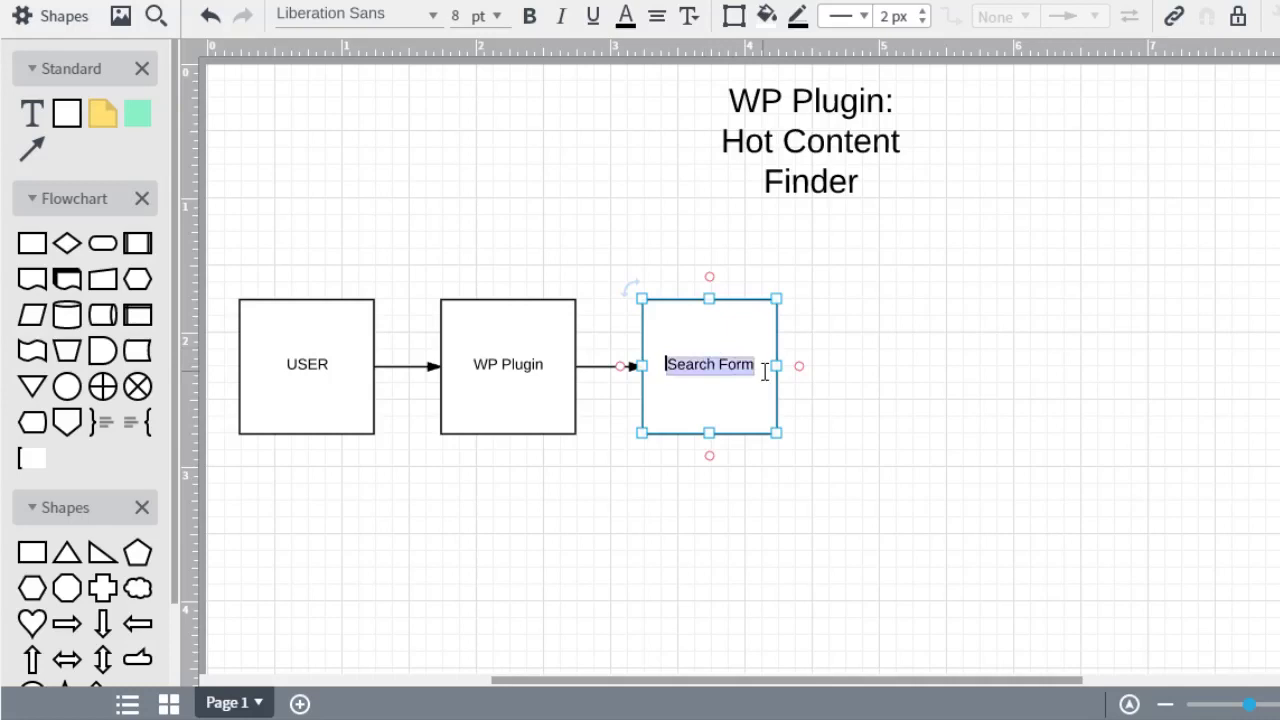
pyautogui.write('E')
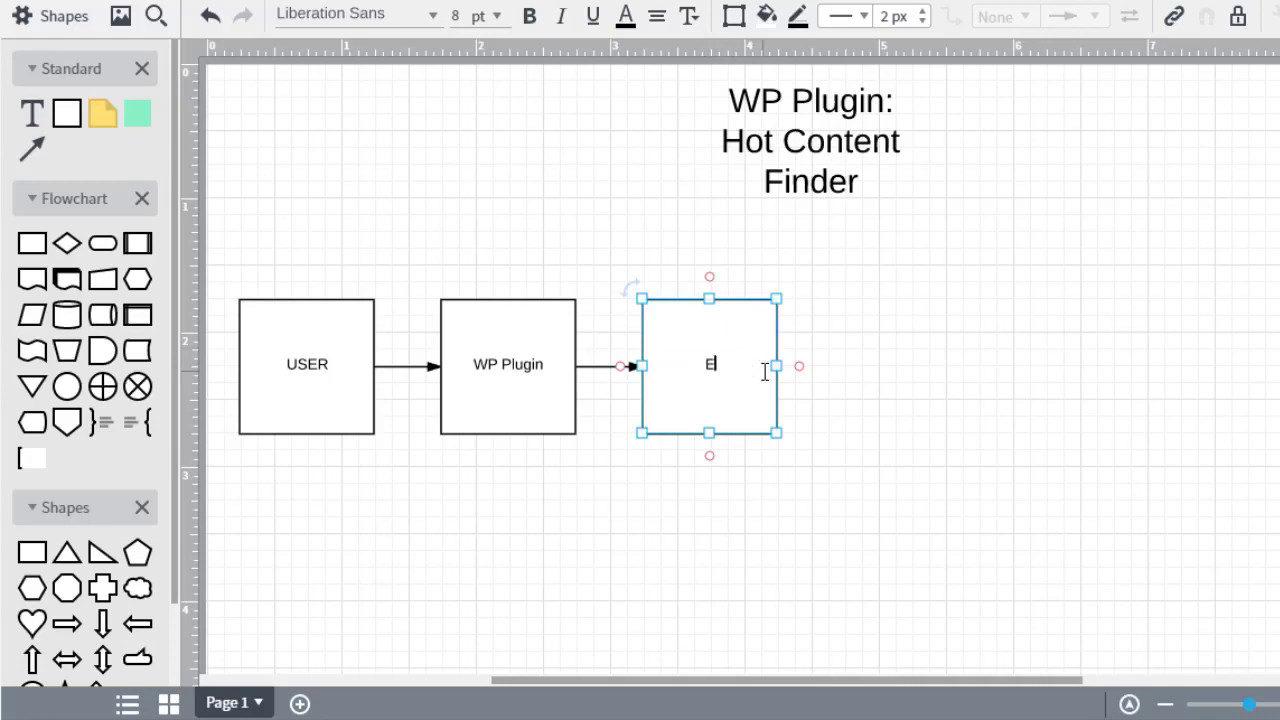
pyautogui.write('nter Keyword')
pyautogui.click(893, 366)
pyautogui.click(729, 363)
pyautogui.press('Delete')
# Step: Paste back an Enter Keyword box far right and place a 'Campaigns' box after WP Plugin
pyautogui.click(509, 354)
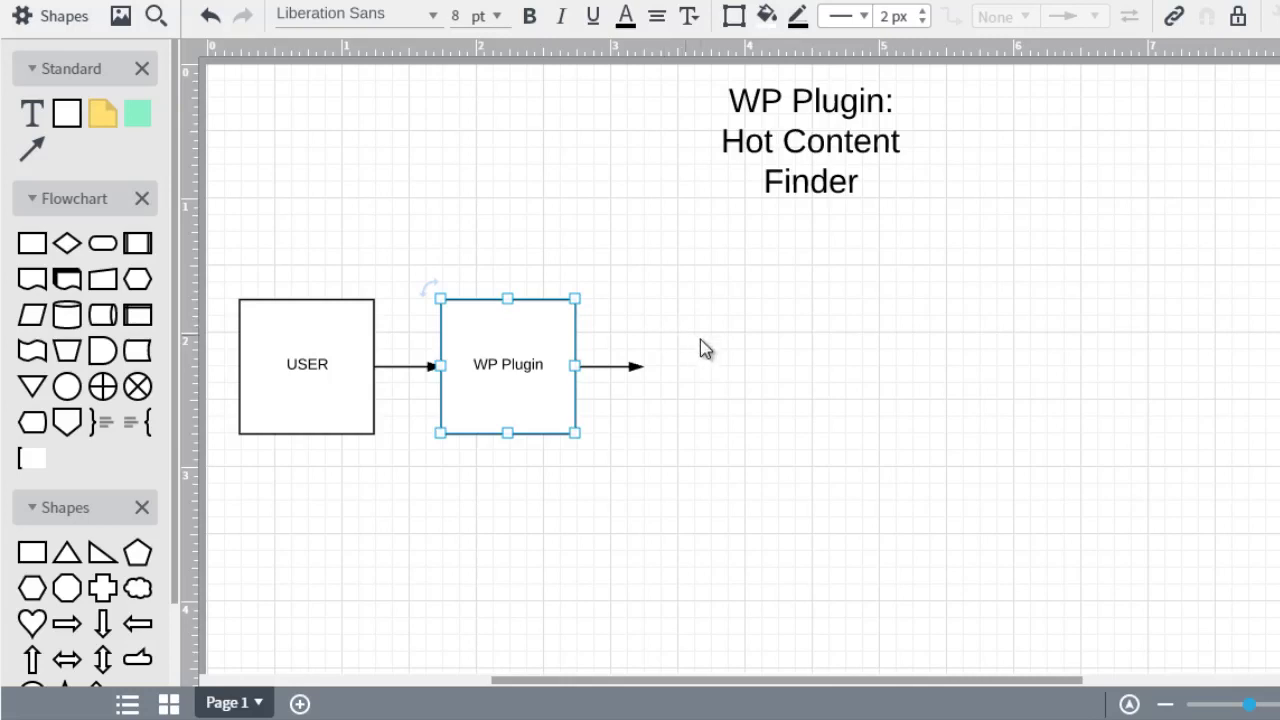
pyautogui.hotkey('ctrl', 'v')
pyautogui.moveTo(709, 349)
pyautogui.mouseDown()
pyautogui.moveTo(748, 369)
pyautogui.moveTo(916, 336)
pyautogui.mouseUp()
pyautogui.doubleClick(920, 365)
pyautogui.write('Campaigns')
pyautogui.moveTo(711, 409); pyautogui.dragTo(1131, 493)
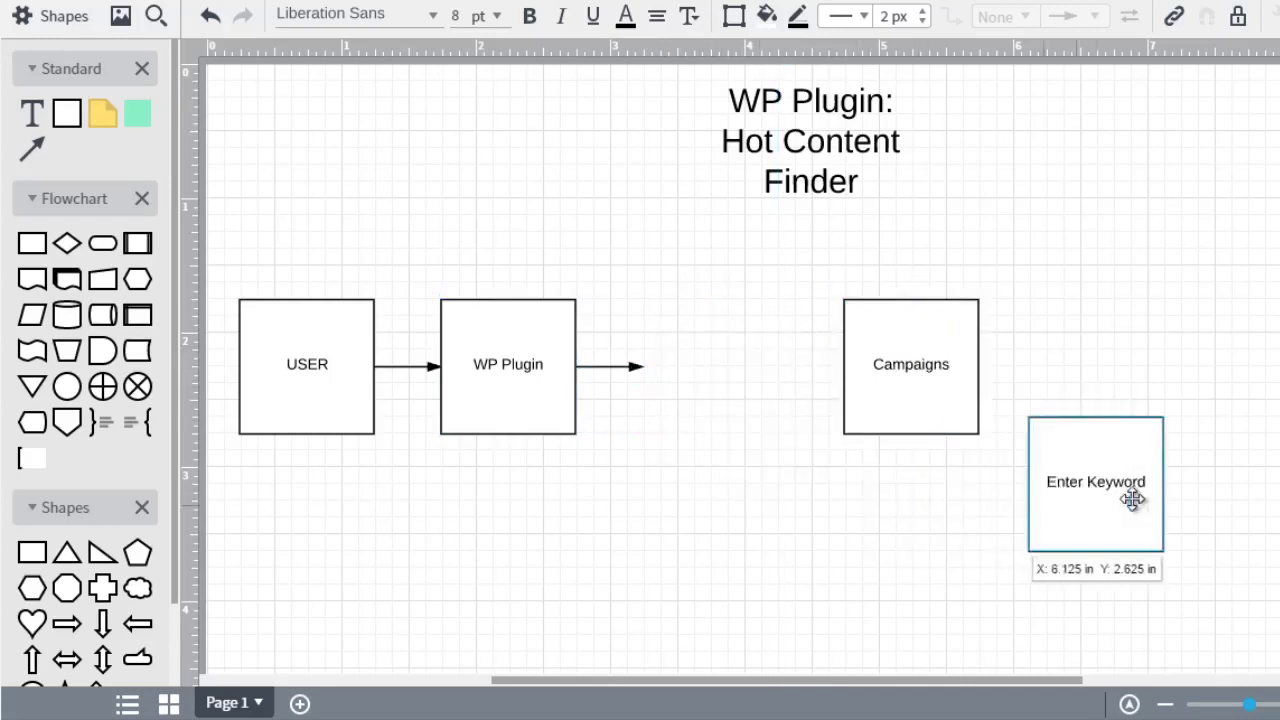
pyautogui.moveTo(906, 363); pyautogui.dragTo(714, 365)
# Step: Change the Campaigns label to 'List of Campaigns' on two lines
pyautogui.doubleClick(674, 363)
pyautogui.click(674, 364)
pyautogui.write('List of')
pyautogui.press('Return')
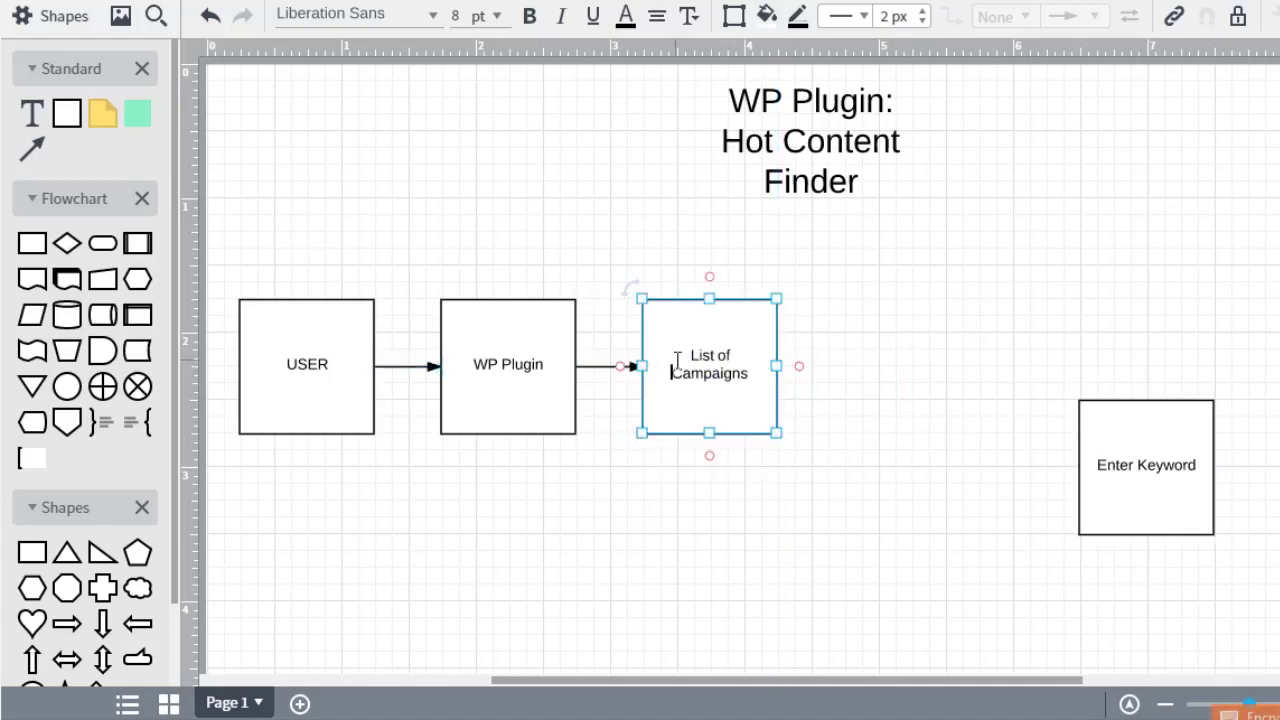
# Step: Set the USER, WP Plugin and List of Campaigns labels to 12 pt
pyautogui.click(818, 422)
pyautogui.click(350, 375)
pyautogui.keyDown('shift'); pyautogui.click(490, 375); pyautogui.keyUp('shift')
pyautogui.keyDown('shift'); pyautogui.click(700, 349); pyautogui.keyUp('shift')
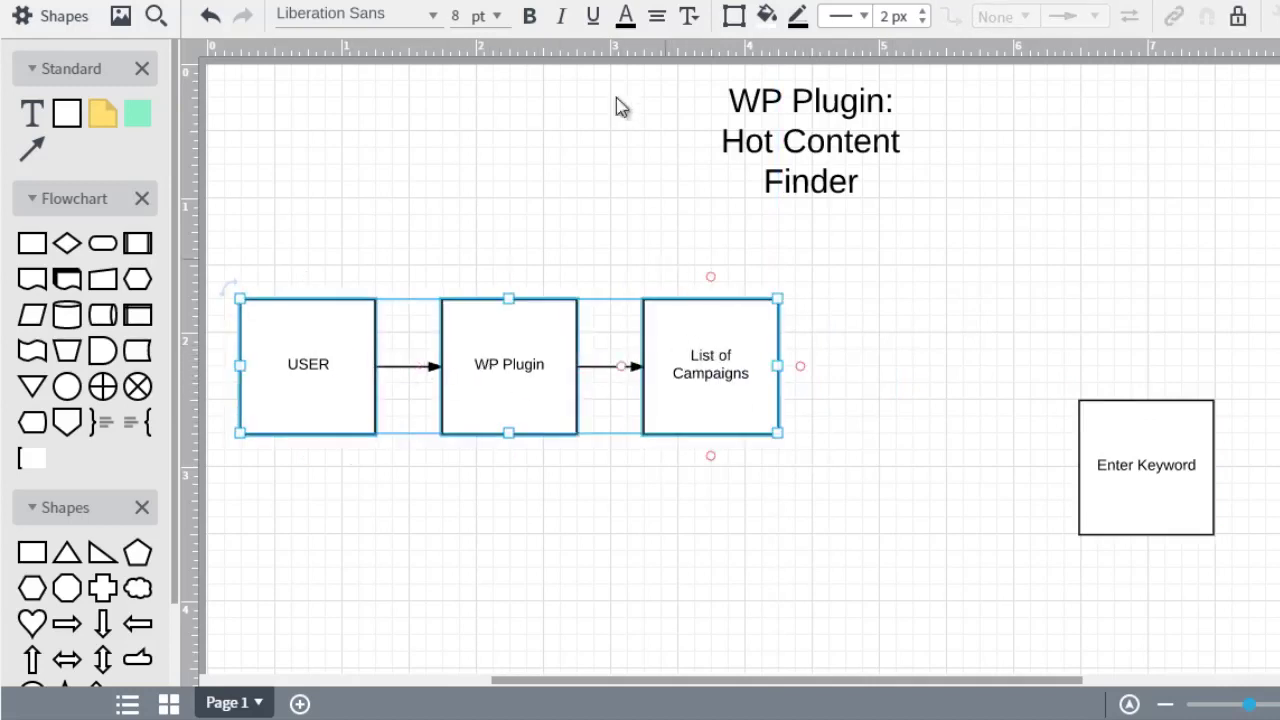
pyautogui.click(508, 18)
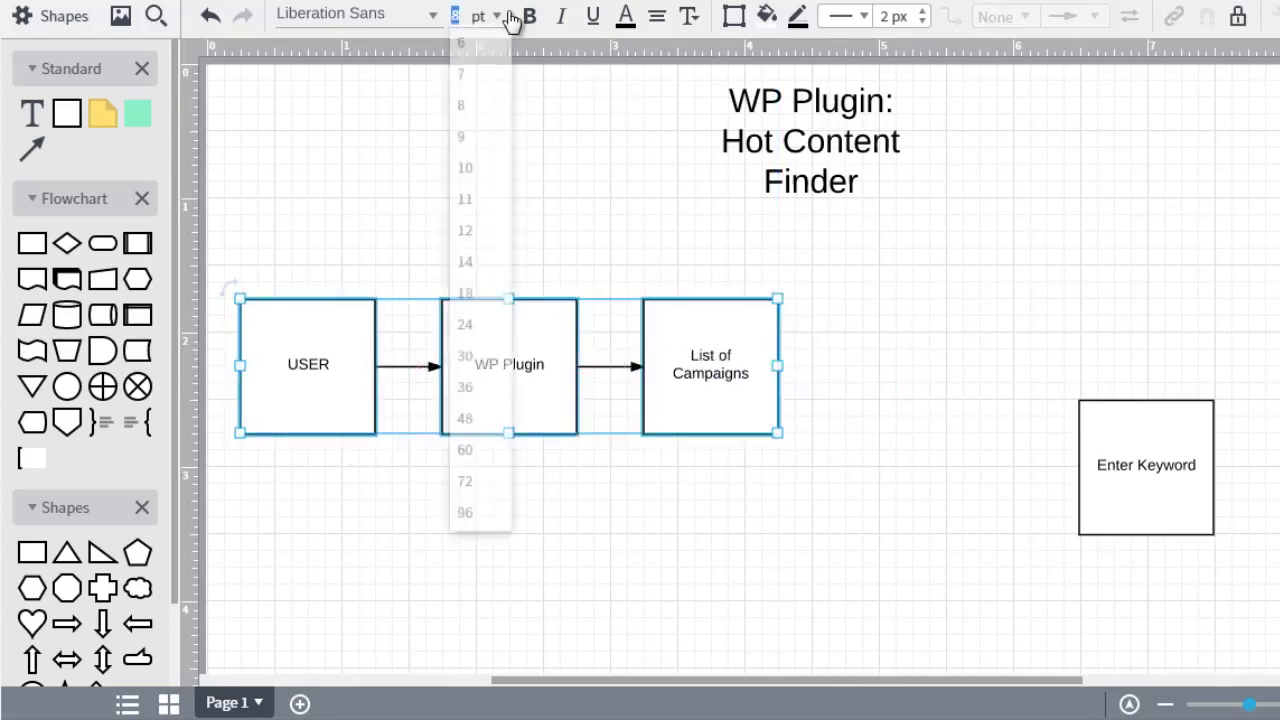
pyautogui.click(480, 235)
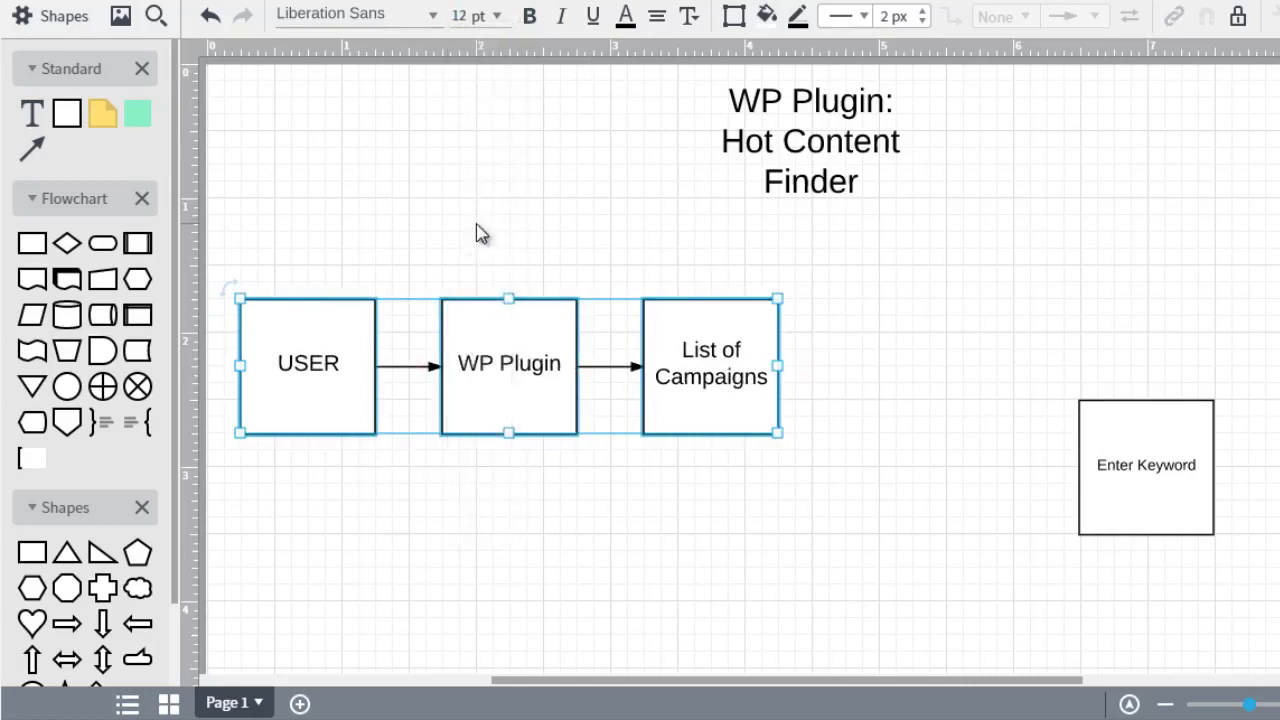
pyautogui.click(890, 418)
# Step: Fill the USER box salmon and move Enter Keyword just right of List of Campaigns
pyautogui.click(316, 401)
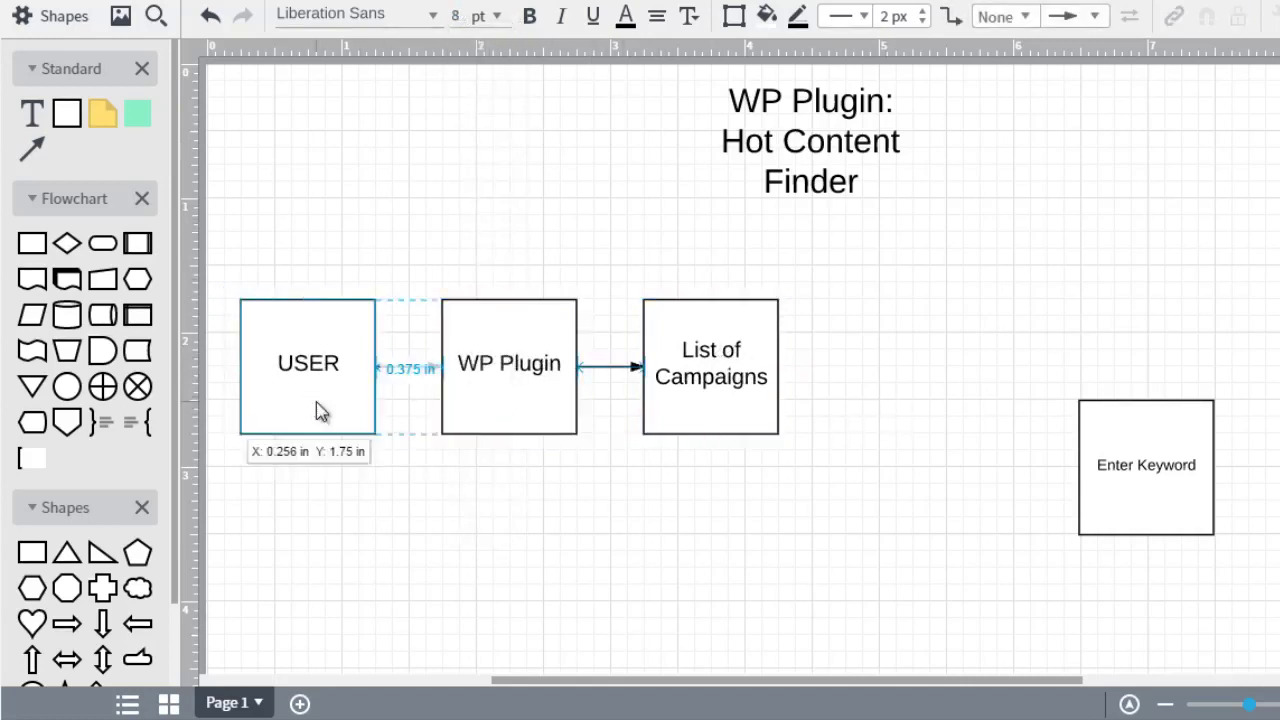
pyautogui.click(766, 14)
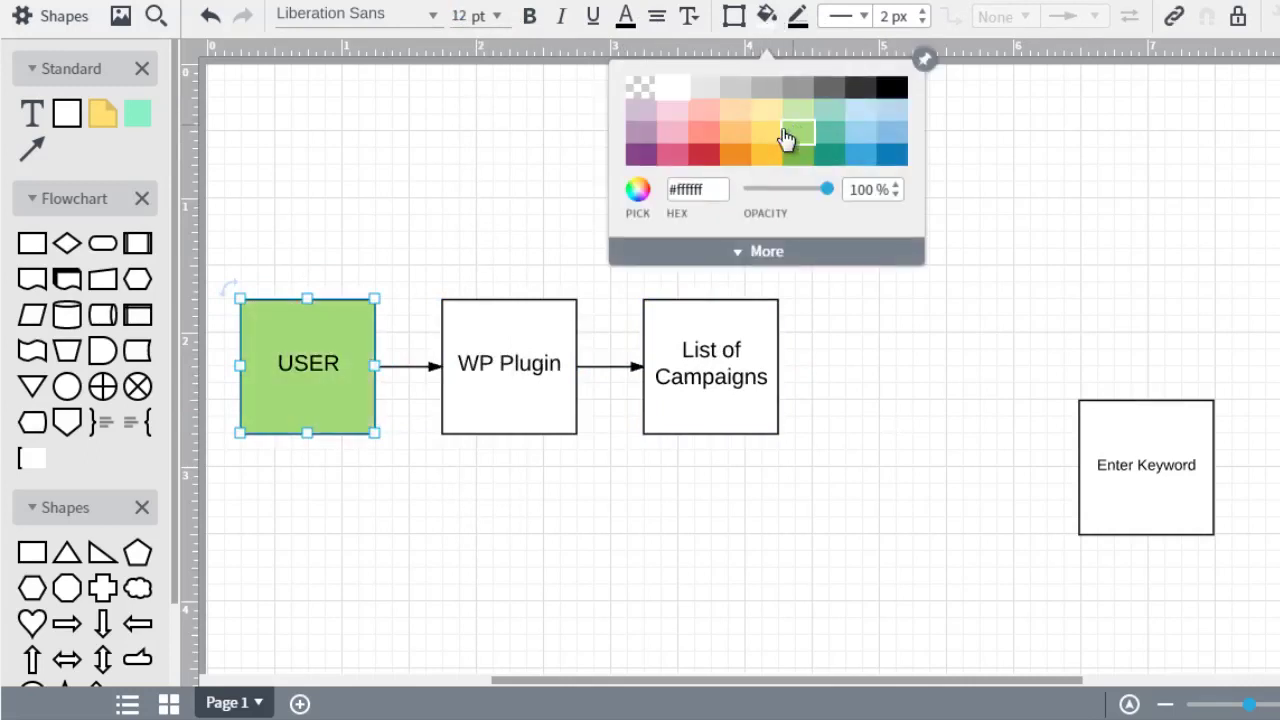
pyautogui.click(705, 125)
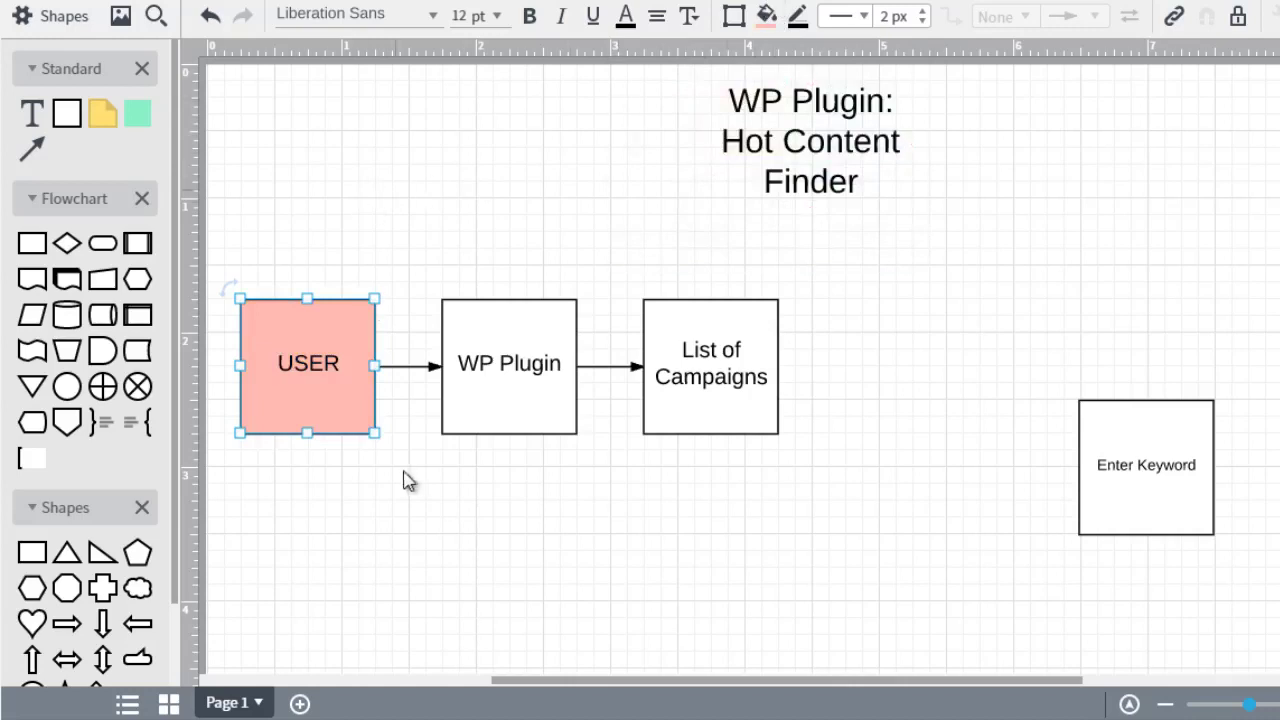
pyautogui.moveTo(1162, 449); pyautogui.dragTo(940, 325)
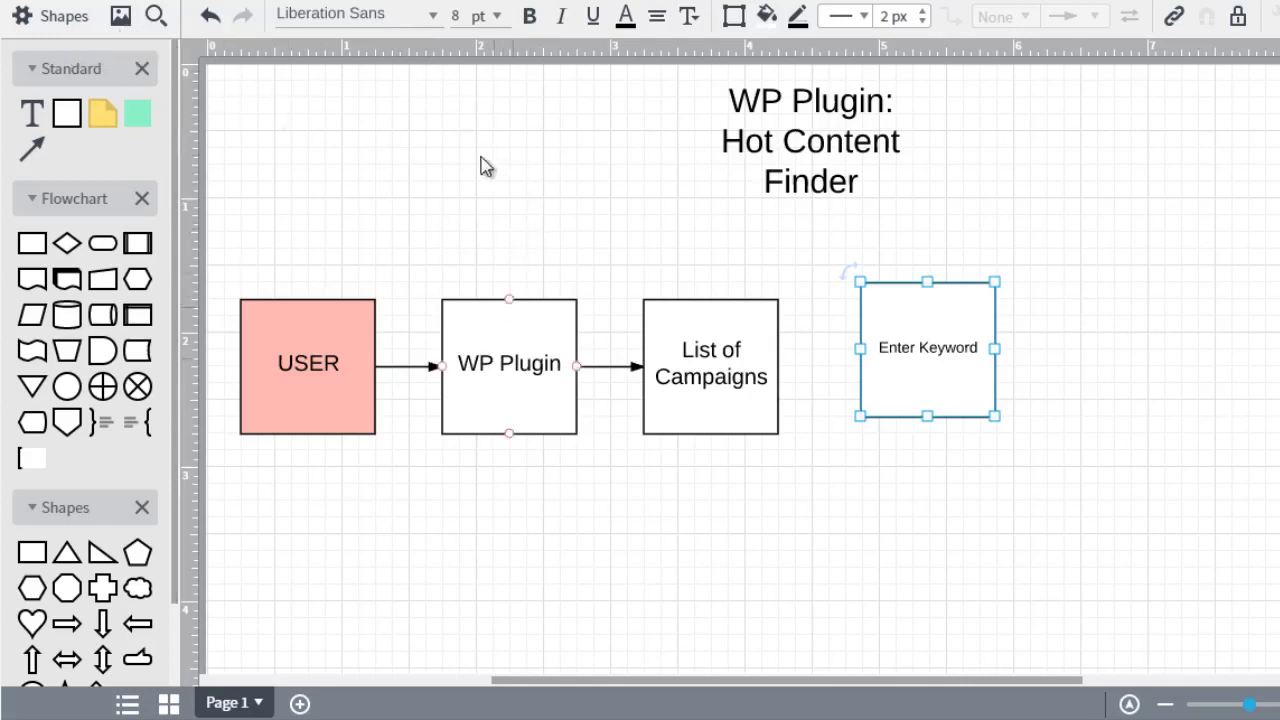
pyautogui.moveTo(940, 323); pyautogui.dragTo(935, 339)
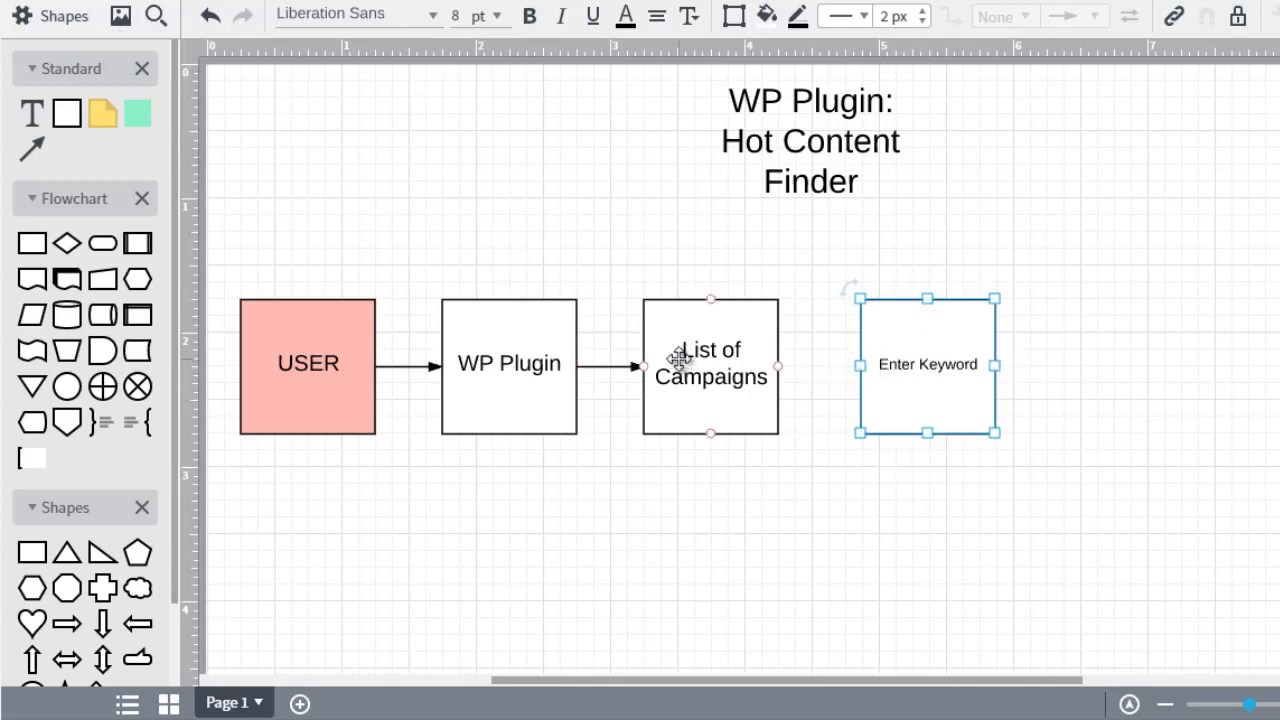
# Step: Duplicate the List of Campaigns box directly below it
pyautogui.scroll(-2, 680, 357)
pyautogui.scroll(2, 680, 357)
pyautogui.scroll(-2, 680, 357)
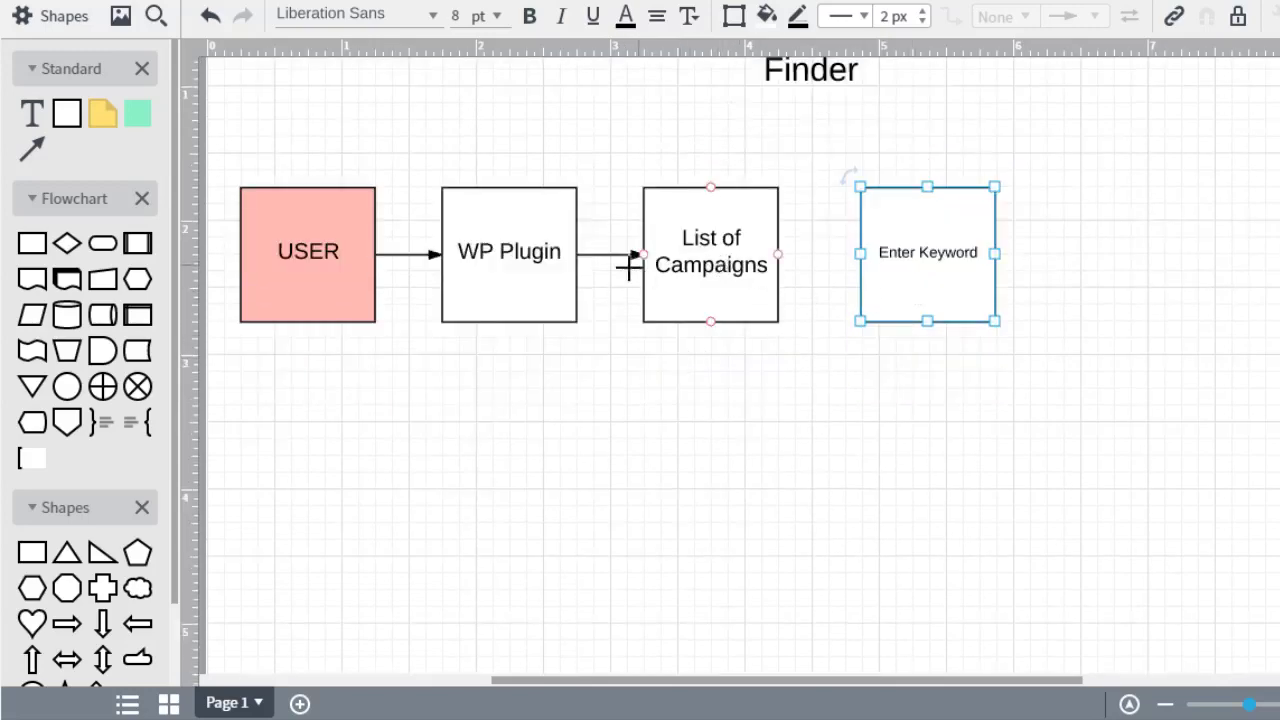
pyautogui.click(705, 268)
pyautogui.hotkey('ctrl', 'd')
pyautogui.moveTo(766, 320); pyautogui.dragTo(716, 462)
# Step: Relabel the copy 'Create New Campaigns' and link WP Plugin's bottom to it with an elbow arrow
pyautogui.doubleClick(710, 447)
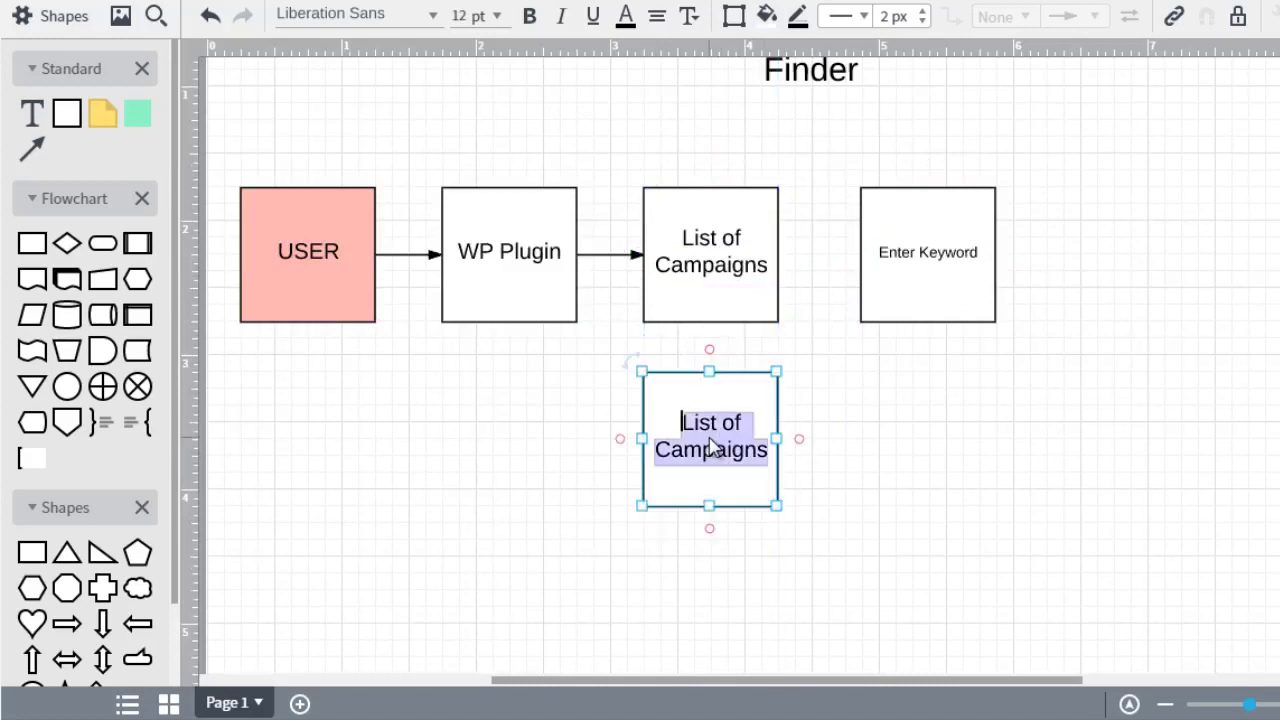
pyautogui.click(711, 440)
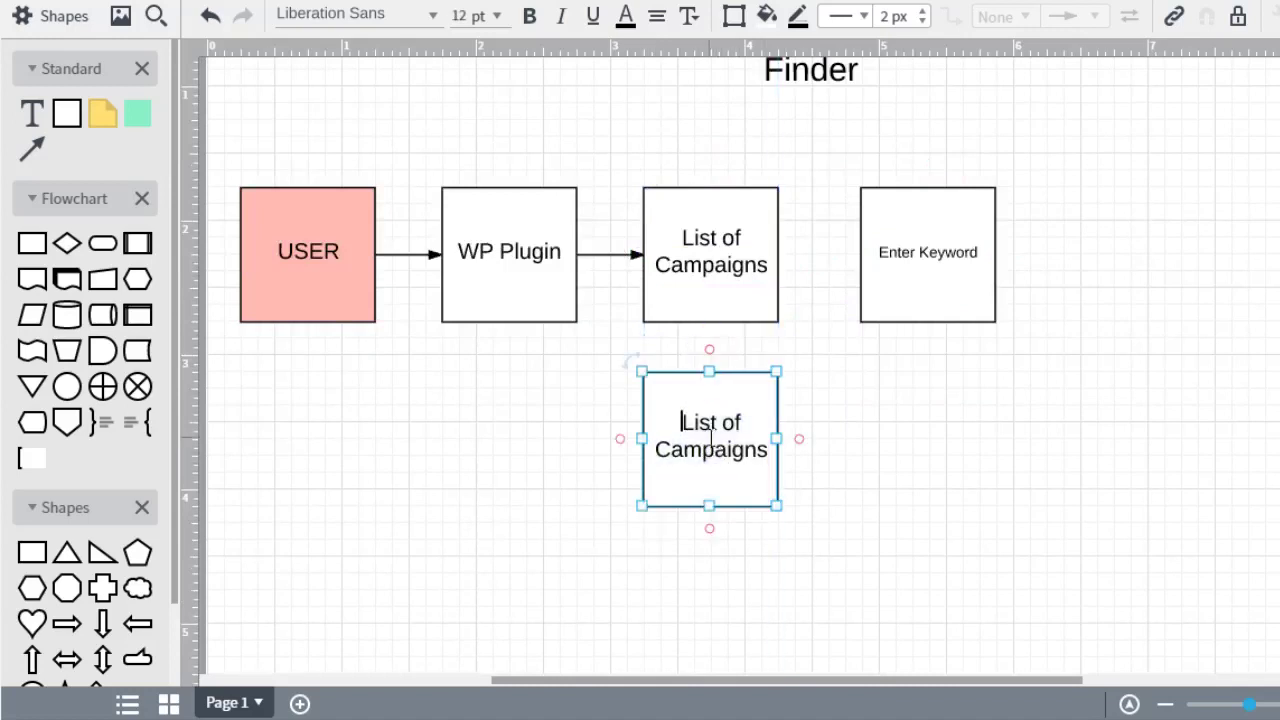
pyautogui.hotkey('shift', 'End')
pyautogui.write('Create New')
pyautogui.click(840, 430)
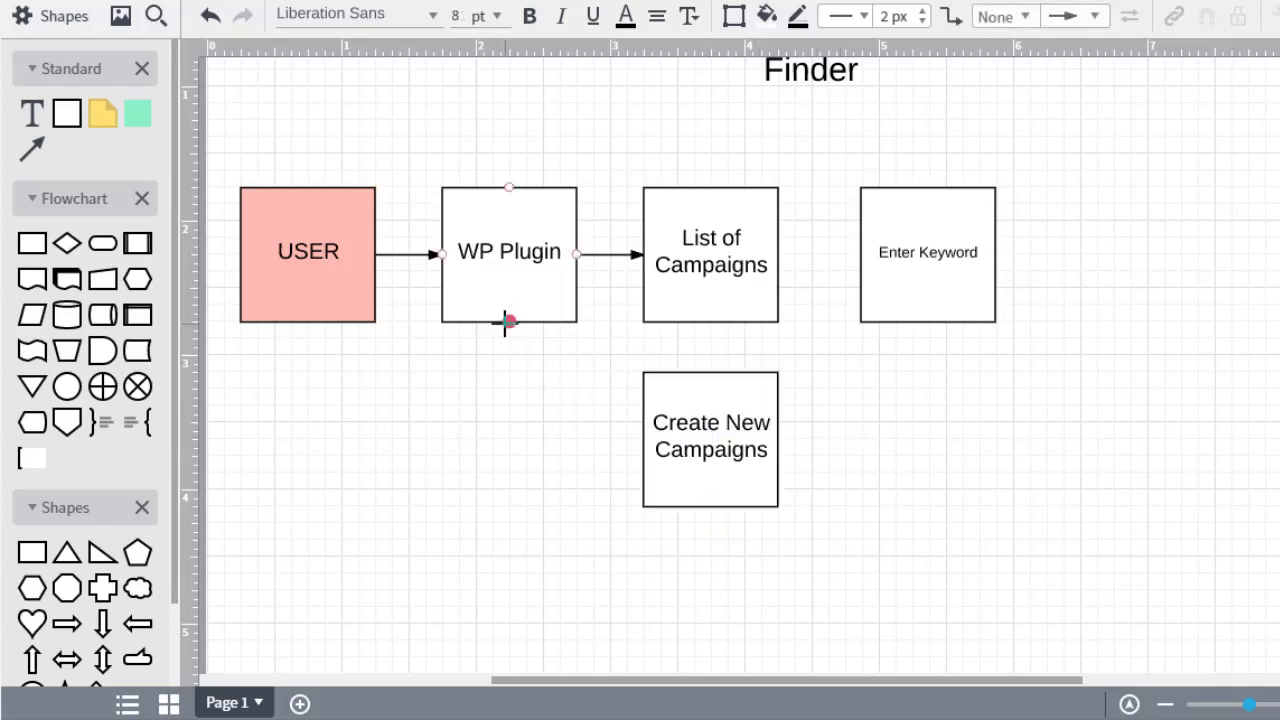
pyautogui.moveTo(507, 322); pyautogui.dragTo(630, 430)
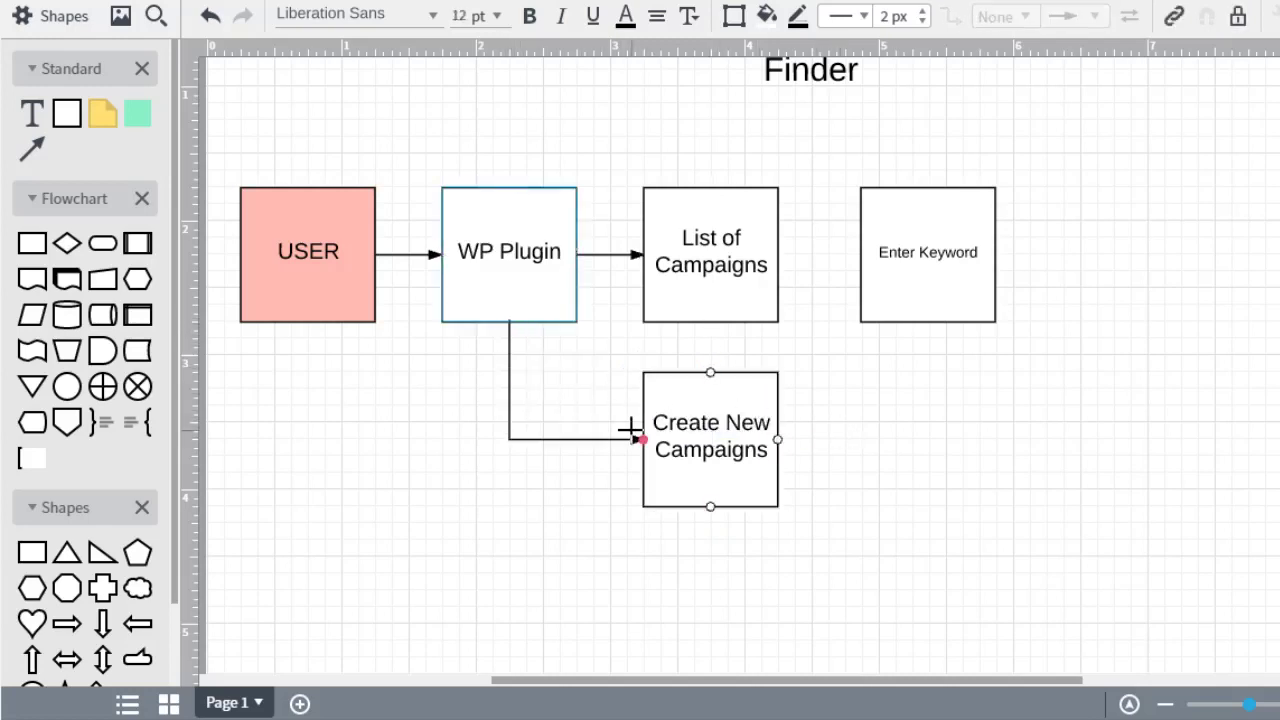
pyautogui.hotkey('alt', 'Tab')
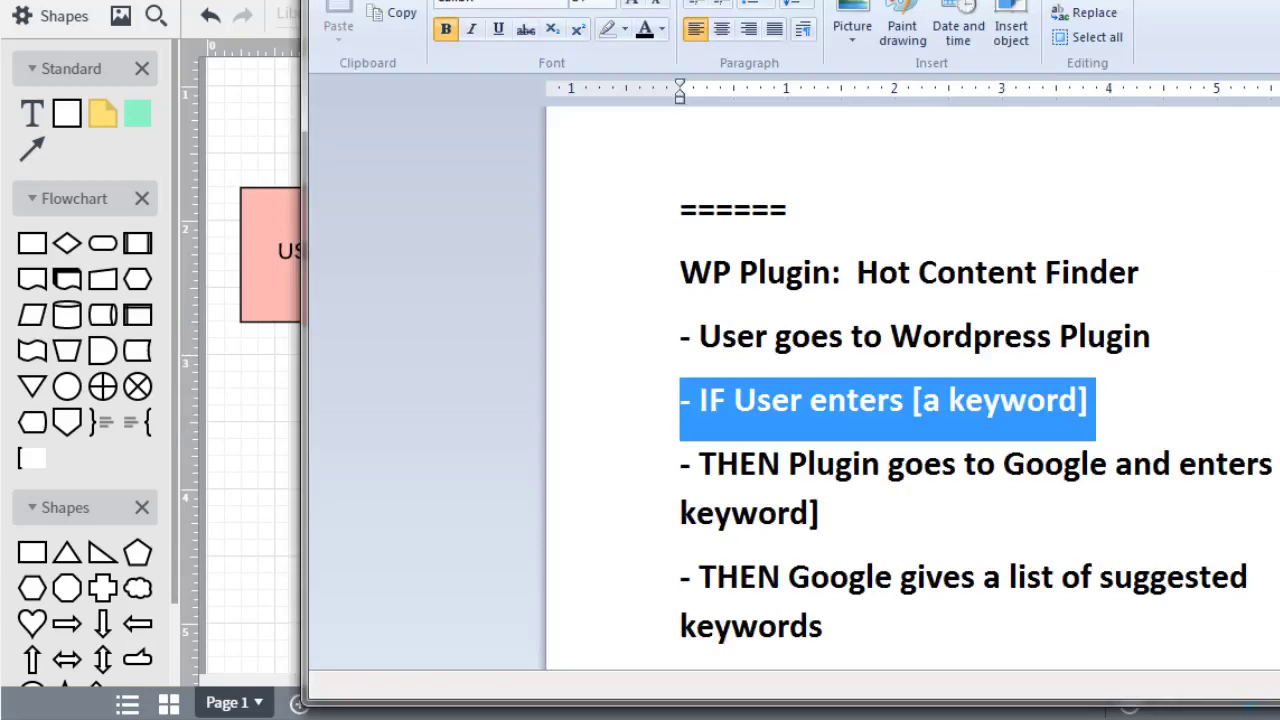
pyautogui.hotkey('alt', 'Tab')
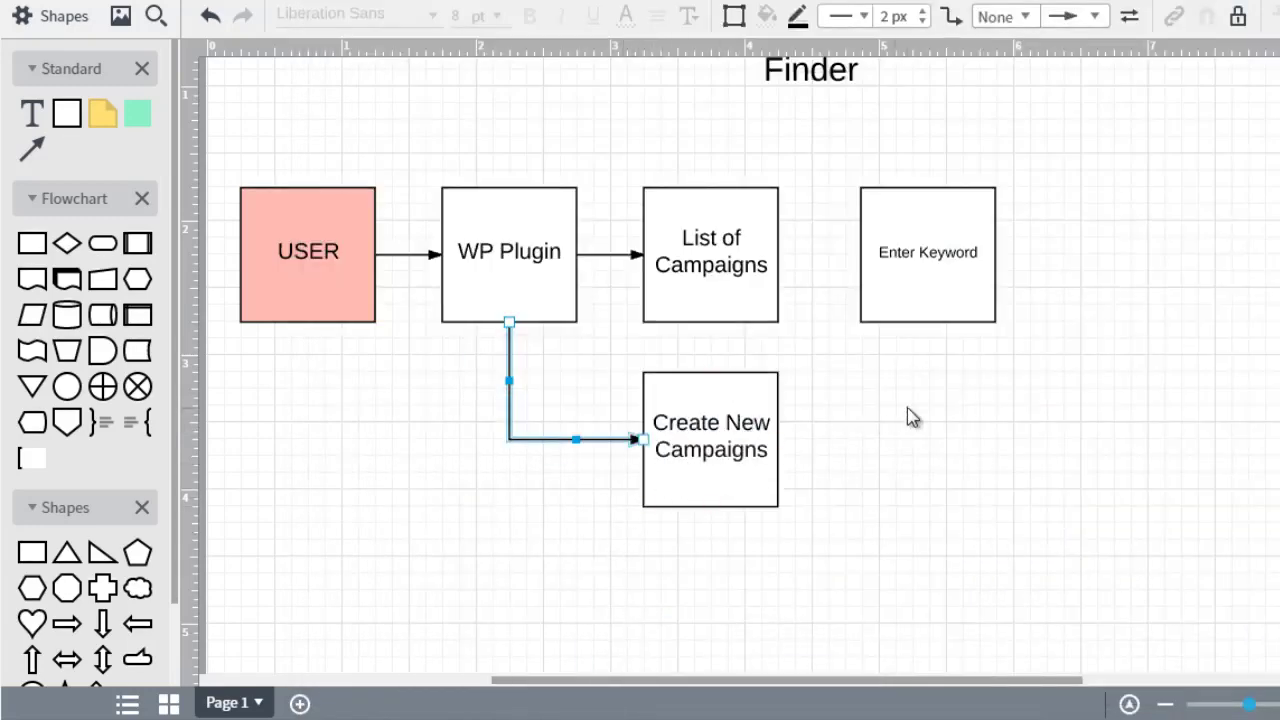
# Step: Delete the Enter Keyword box and place a copy of Create New Campaigns to its right
pyautogui.click(907, 407)
pyautogui.moveTo(710, 440)
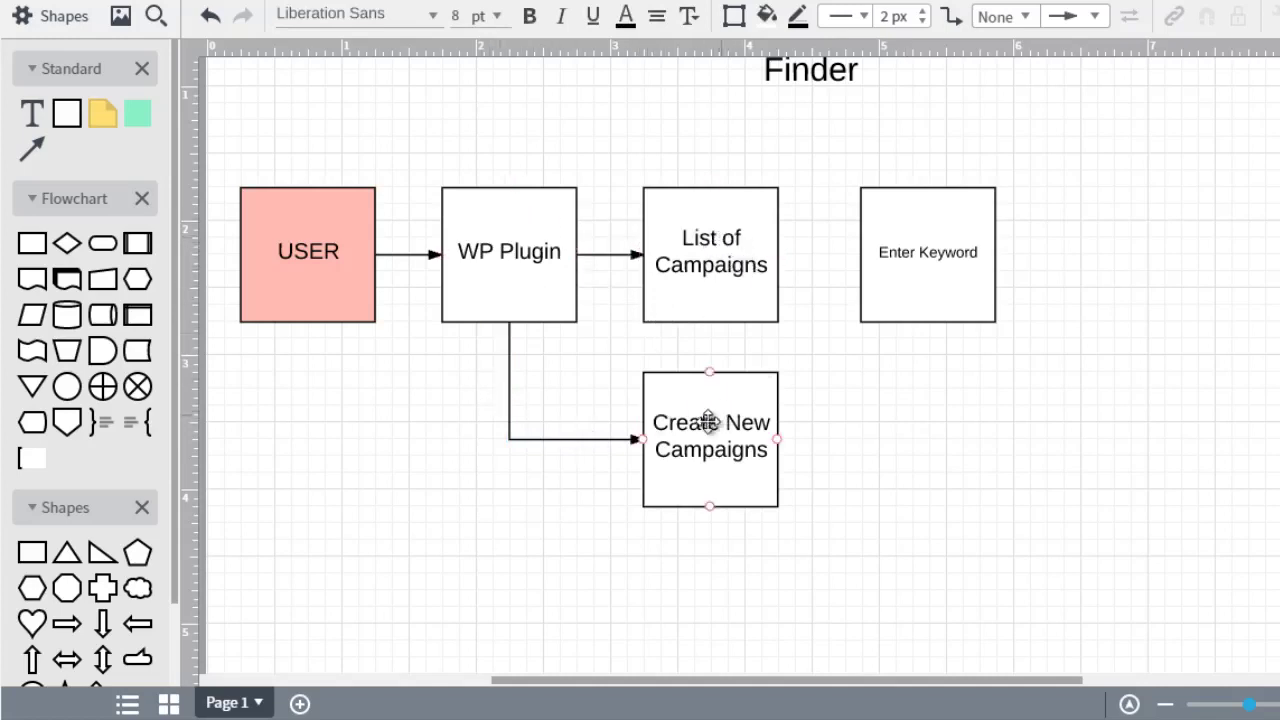
pyautogui.moveTo(935, 246); pyautogui.dragTo(948, 432)
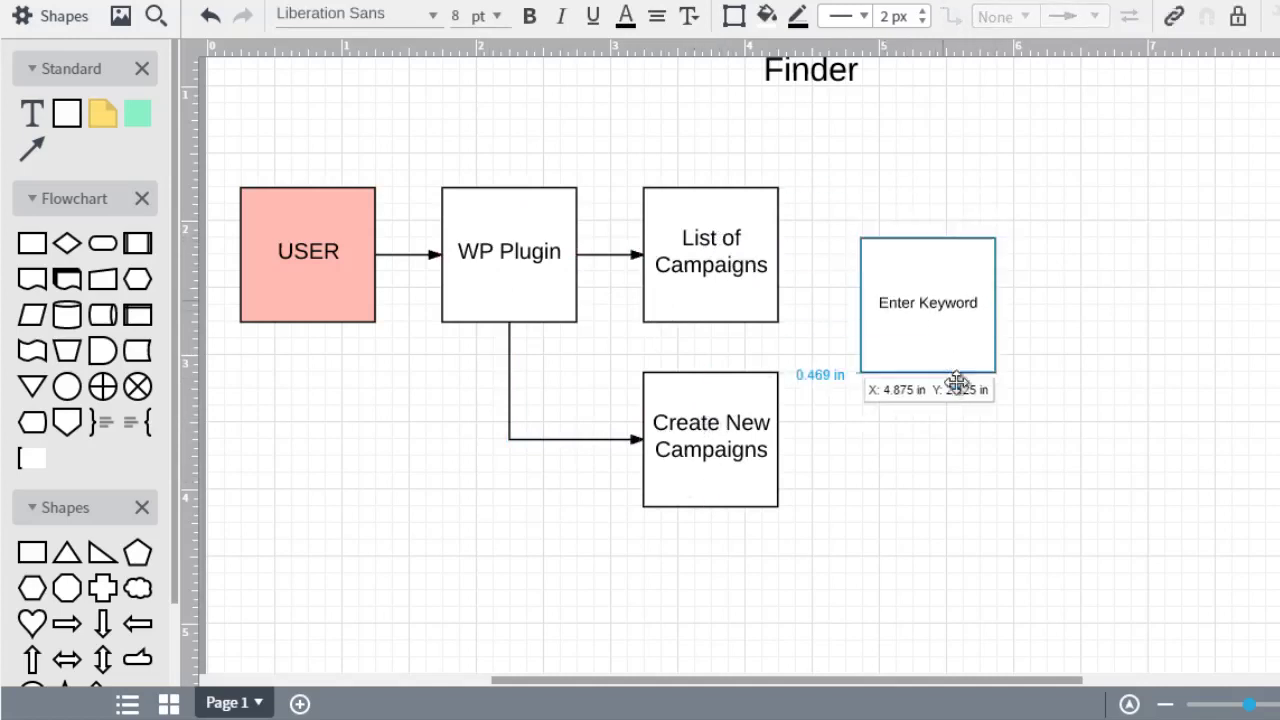
pyautogui.press('Delete')
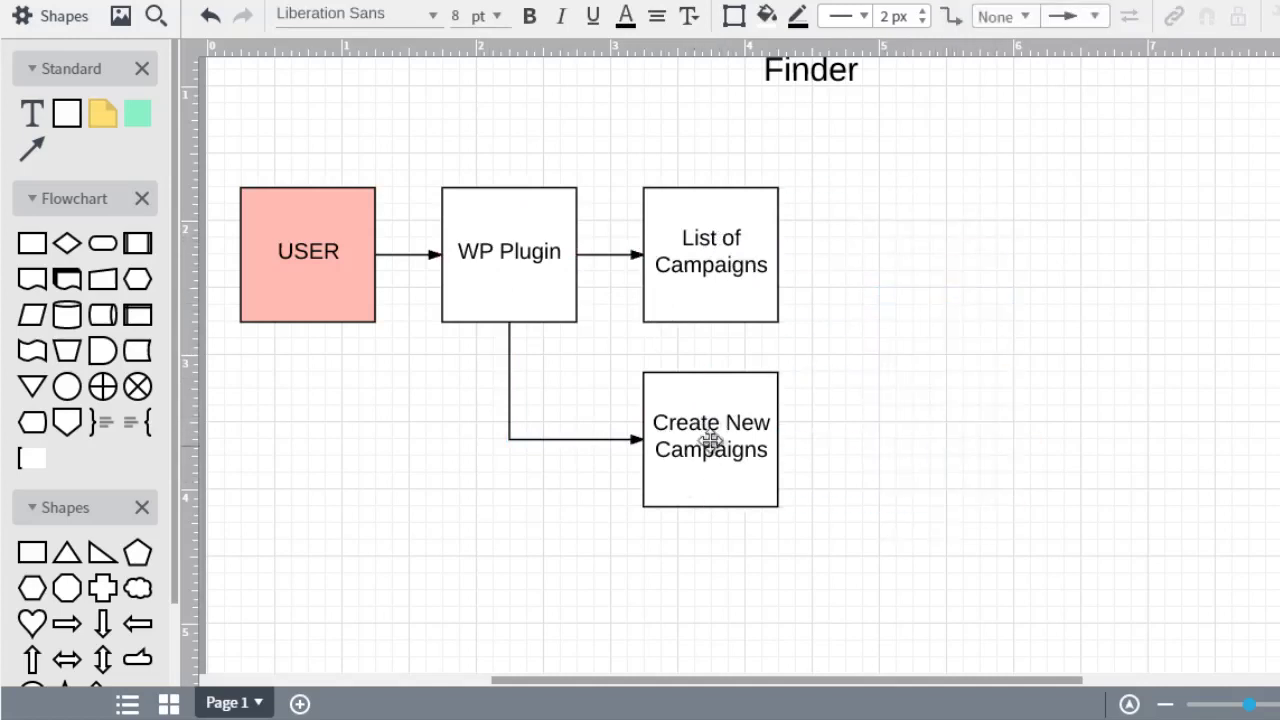
pyautogui.click(702, 440)
pyautogui.hotkey('ctrl', 'd')
pyautogui.moveTo(706, 440)
pyautogui.mouseDown()
pyautogui.moveTo(927, 420)
pyautogui.moveTo(866, 422)
pyautogui.mouseUp()
# Step: Relabel the copy 'Find Hot Content' and arrow Create New Campaigns into it
pyautogui.doubleClick(910, 463)
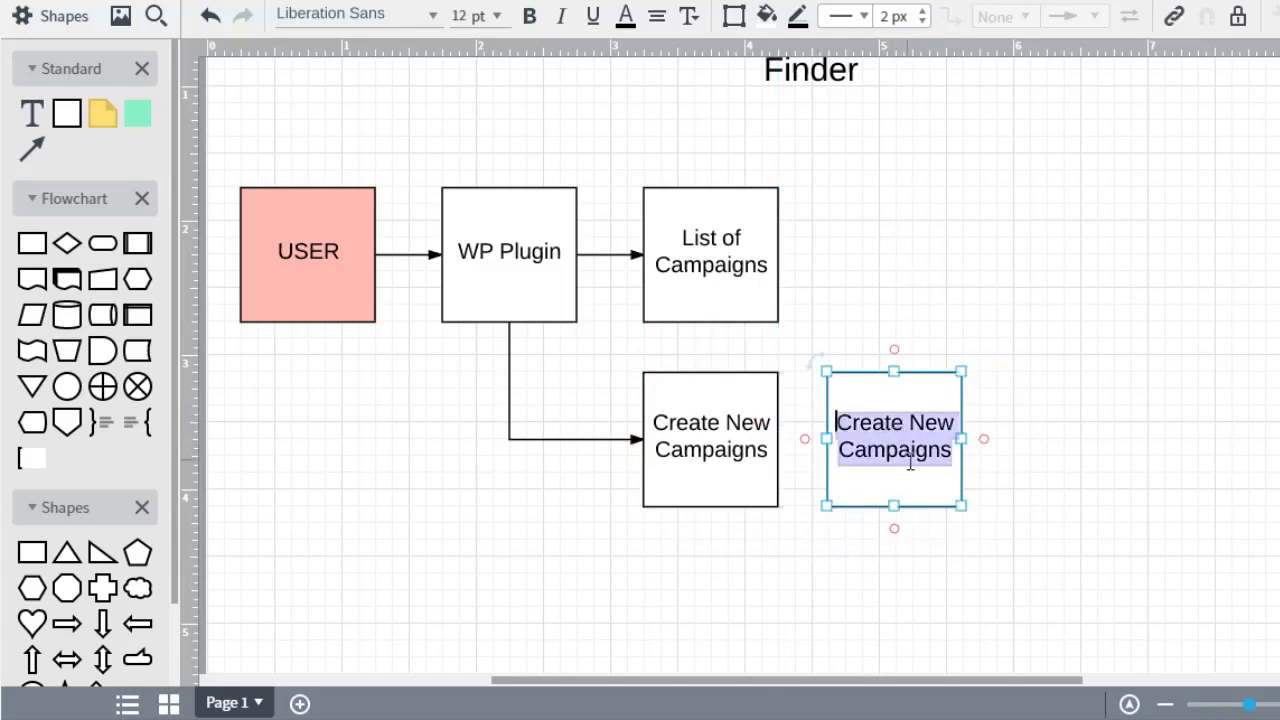
pyautogui.write('Create')
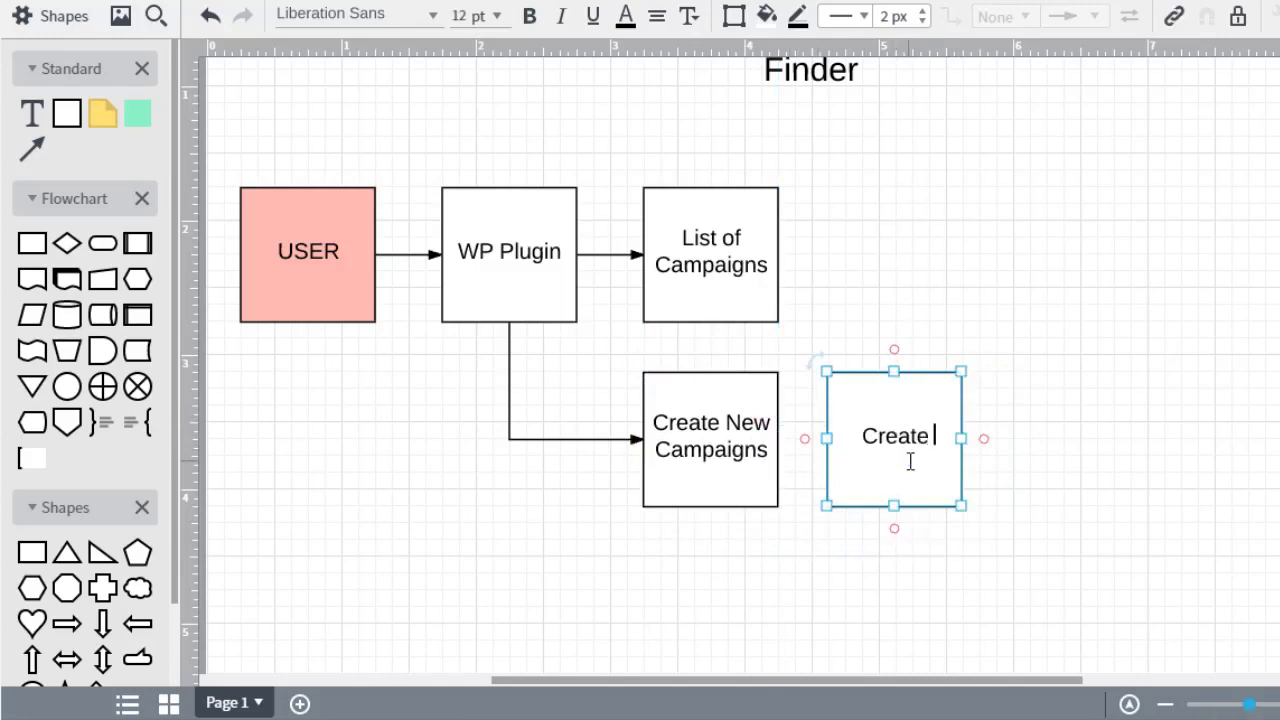
pyautogui.press('BackSpace')
pyautogui.press('BackSpace')
pyautogui.press('BackSpace')
pyautogui.press('BackSpace')
pyautogui.write('ind Hot Content')
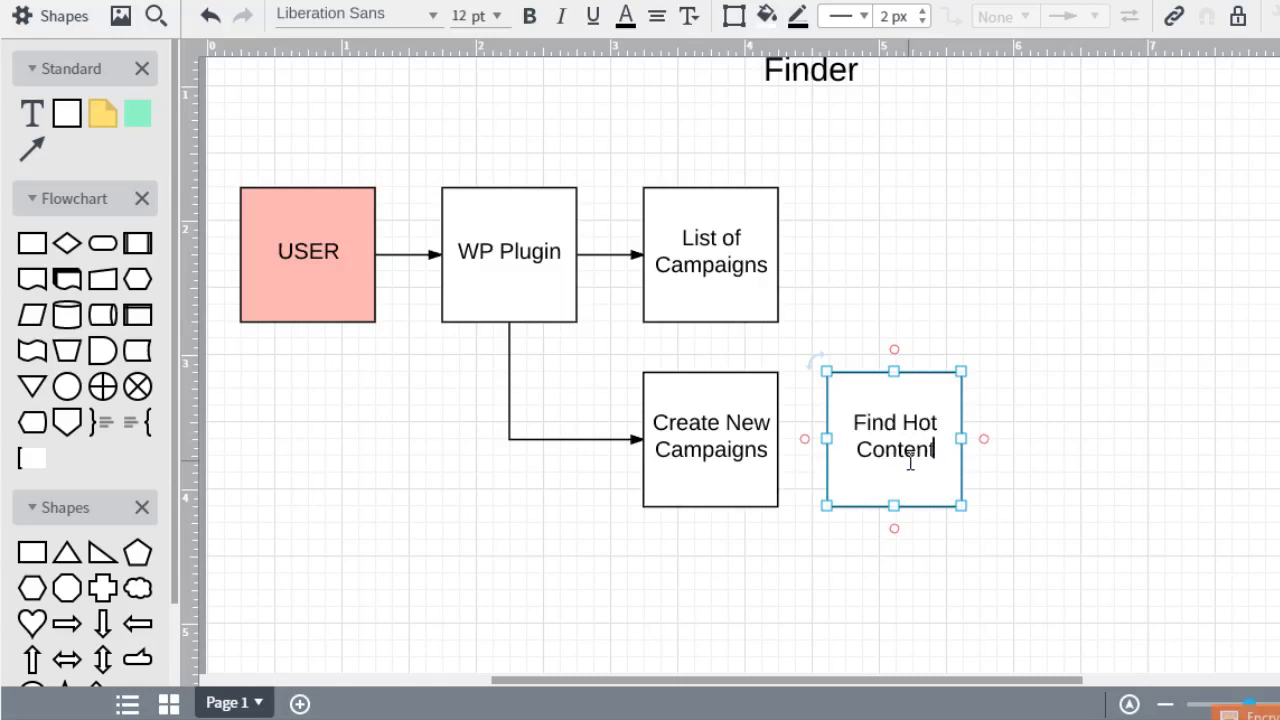
pyautogui.click(972, 277)
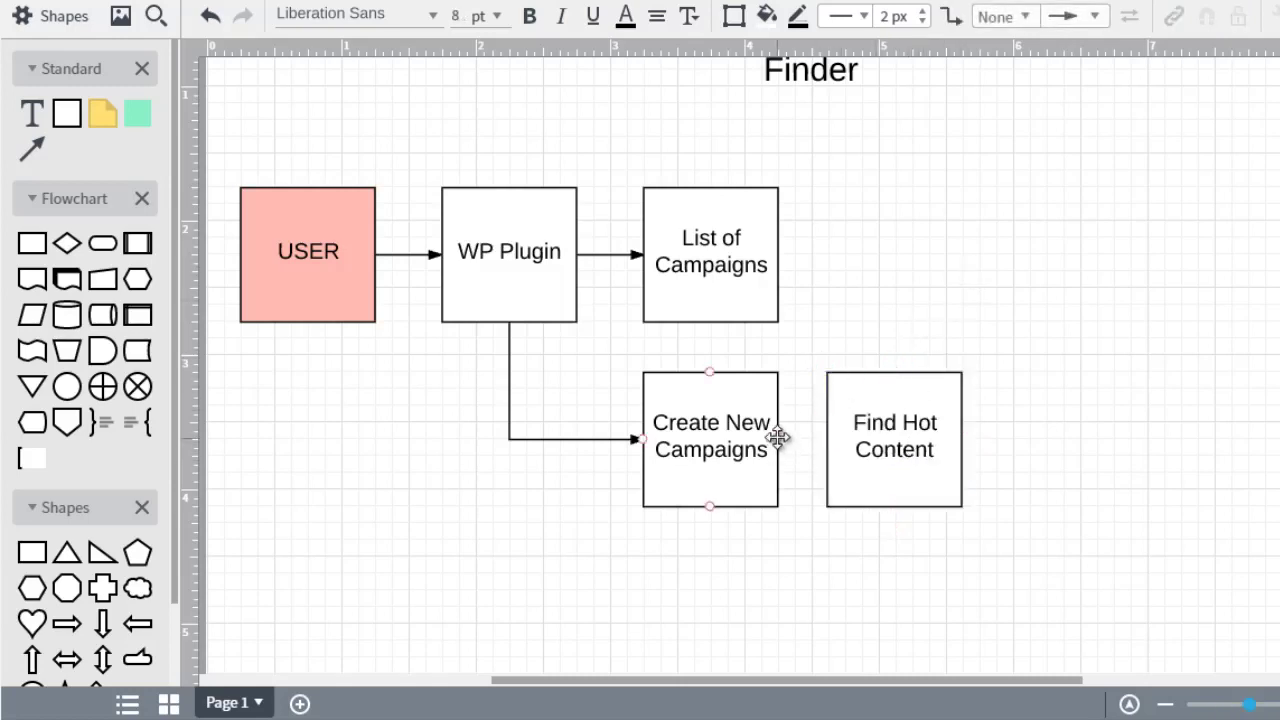
pyautogui.moveTo(777, 437); pyautogui.dragTo(822, 440)
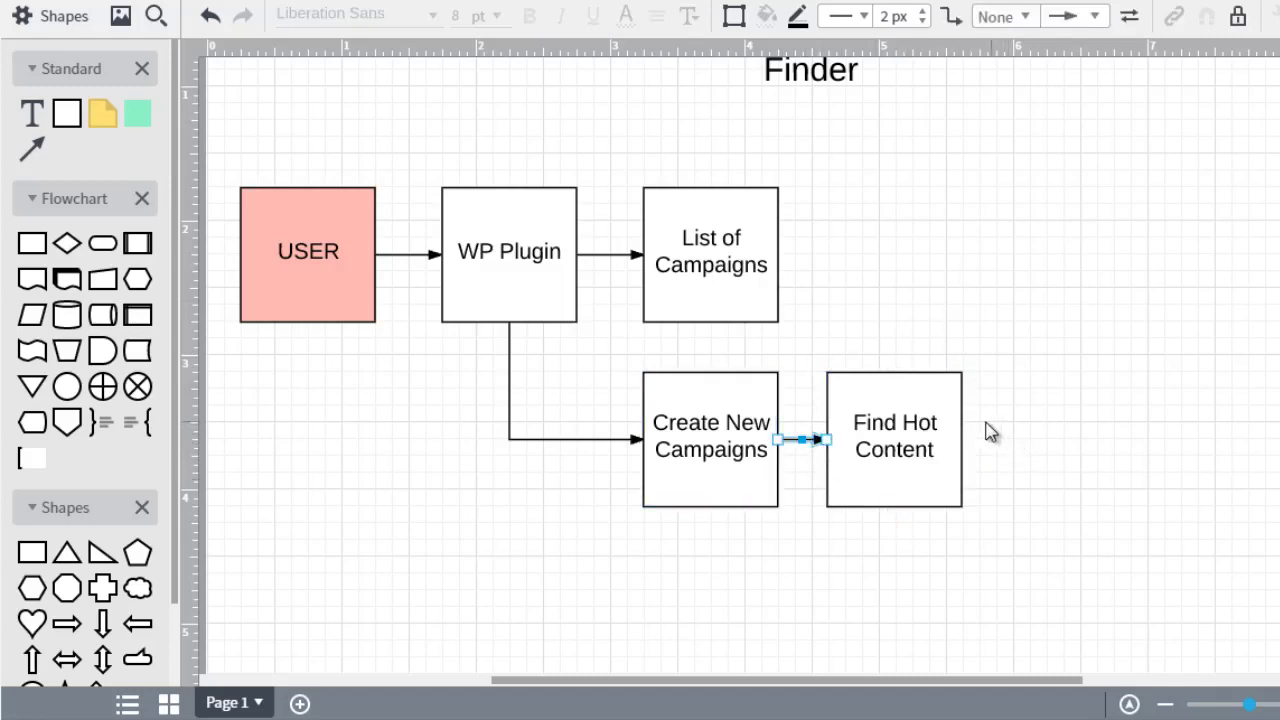
pyautogui.moveTo(920, 434); pyautogui.dragTo(1185, 420)
# Step: Add a duplicated box labelled 'Name the Campaign' after Create New Campaigns
pyautogui.hotkey('ctrl', 'd')
pyautogui.doubleClick(923, 432)
pyautogui.write('C')
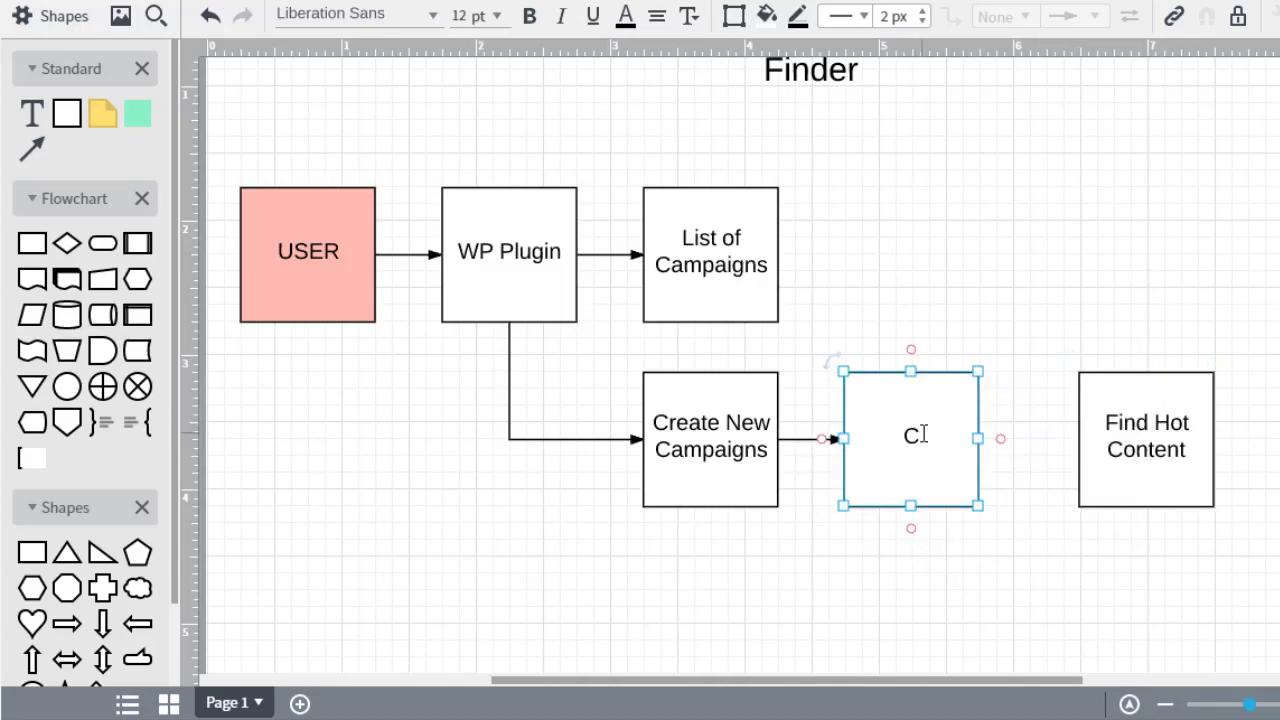
pyautogui.write('reate')
pyautogui.press('BackSpace')
pyautogui.press('BackSpace')
pyautogui.press('BackSpace')
pyautogui.write('Name the Campaign')
pyautogui.click(997, 314)
# Step: Move Find Hot Content closer and arrow Name the Campaign into it
pyautogui.click(951, 397)
pyautogui.scroll(-2, 1158, 388)
pyautogui.moveTo(1159, 388)
pyautogui.mouseDown()
pyautogui.moveTo(1157, 357)
pyautogui.moveTo(1140, 351)
pyautogui.mouseUp()
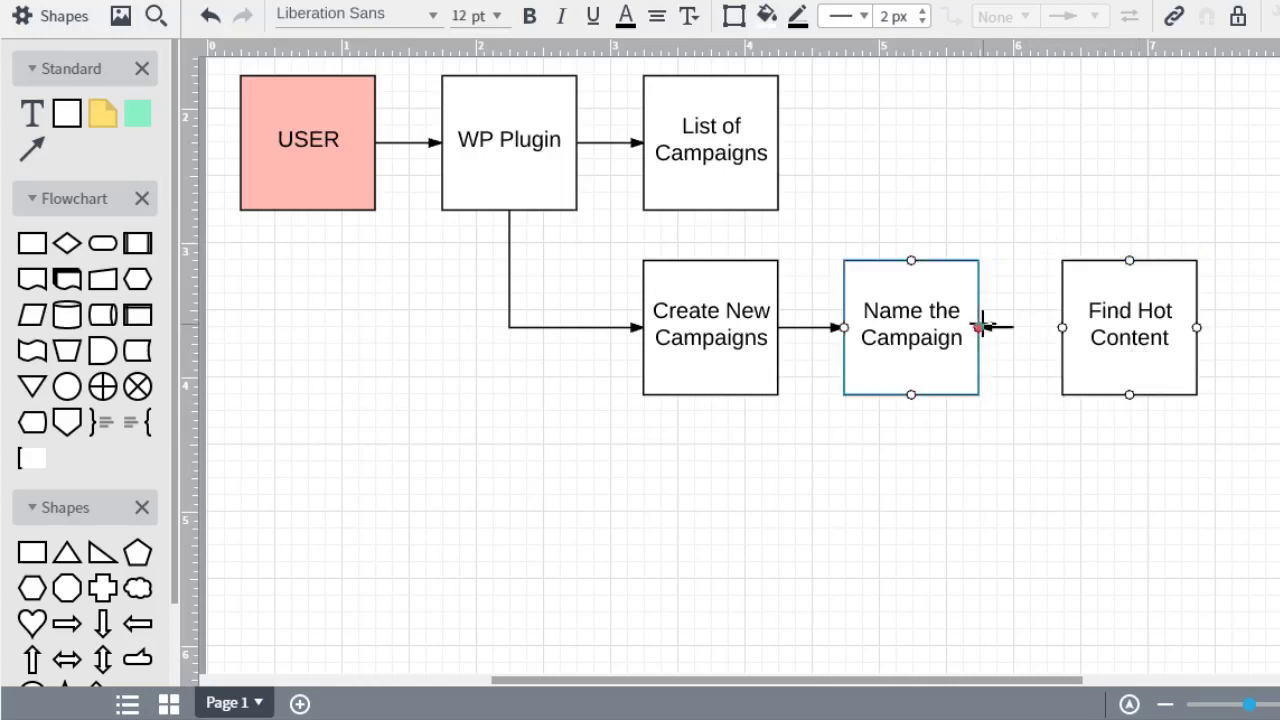
pyautogui.moveTo(980, 324)
pyautogui.mouseDown()
pyautogui.moveTo(1131, 330)
pyautogui.moveTo(1115, 330)
pyautogui.mouseUp()
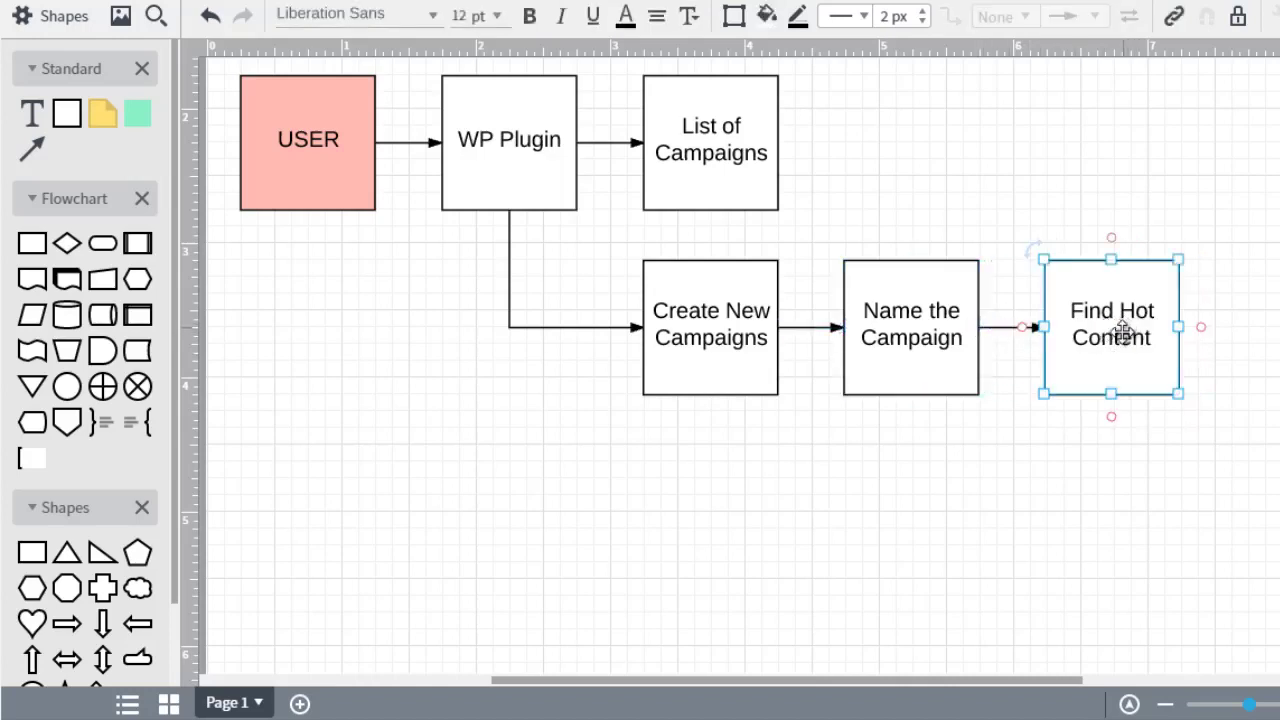
pyautogui.hotkey('alt', 'Tab')
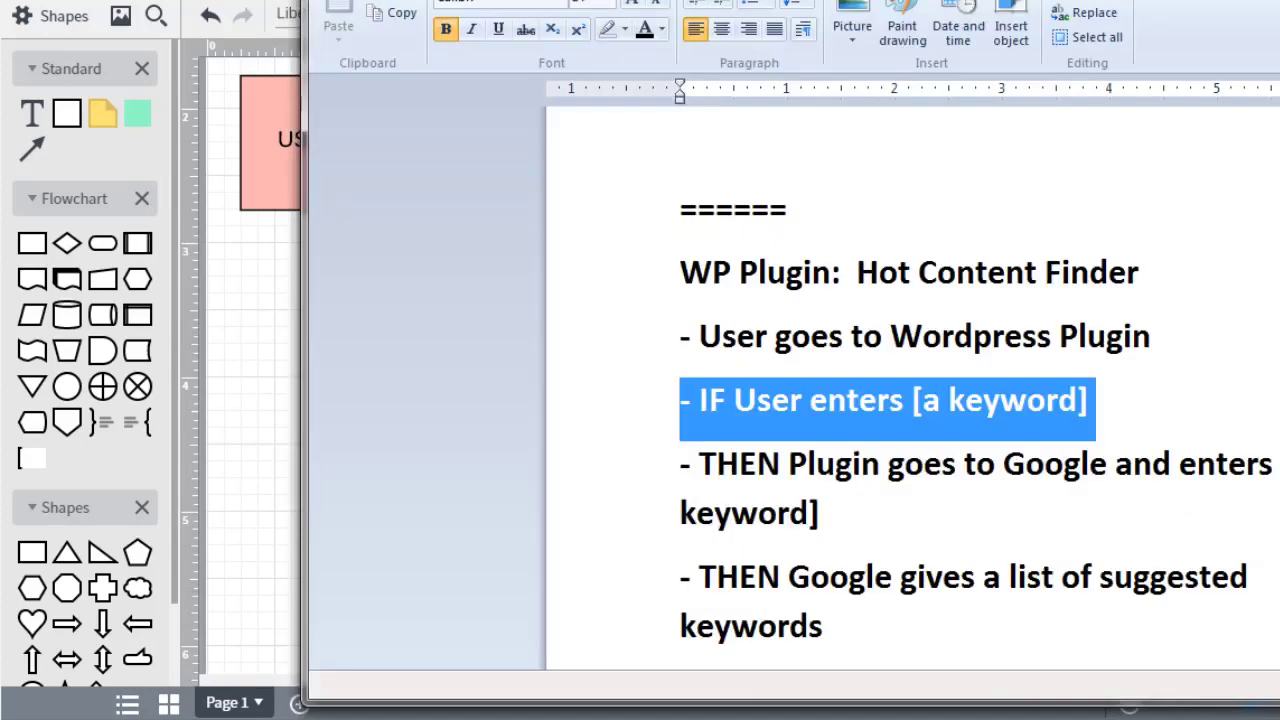
pyautogui.hotkey('alt', 'Tab')
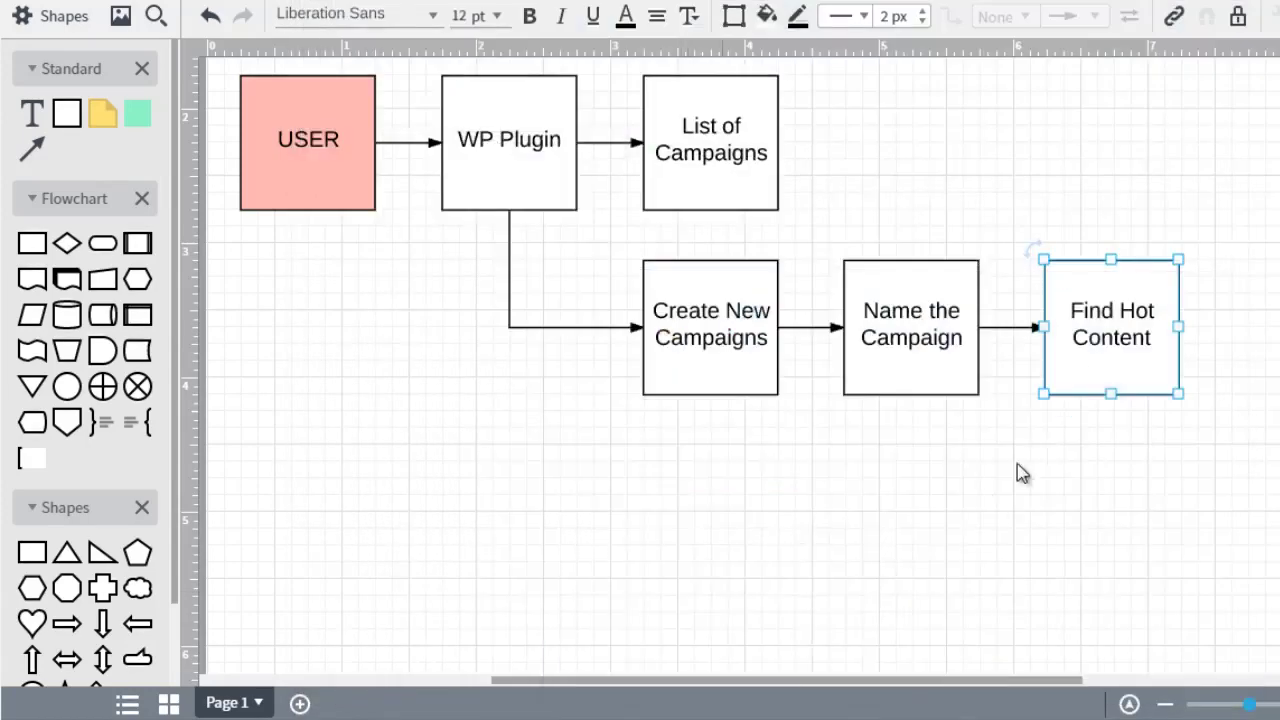
# Step: Duplicate the Find Hot Content box and place the copy directly below it
pyautogui.doubleClick(1114, 336)
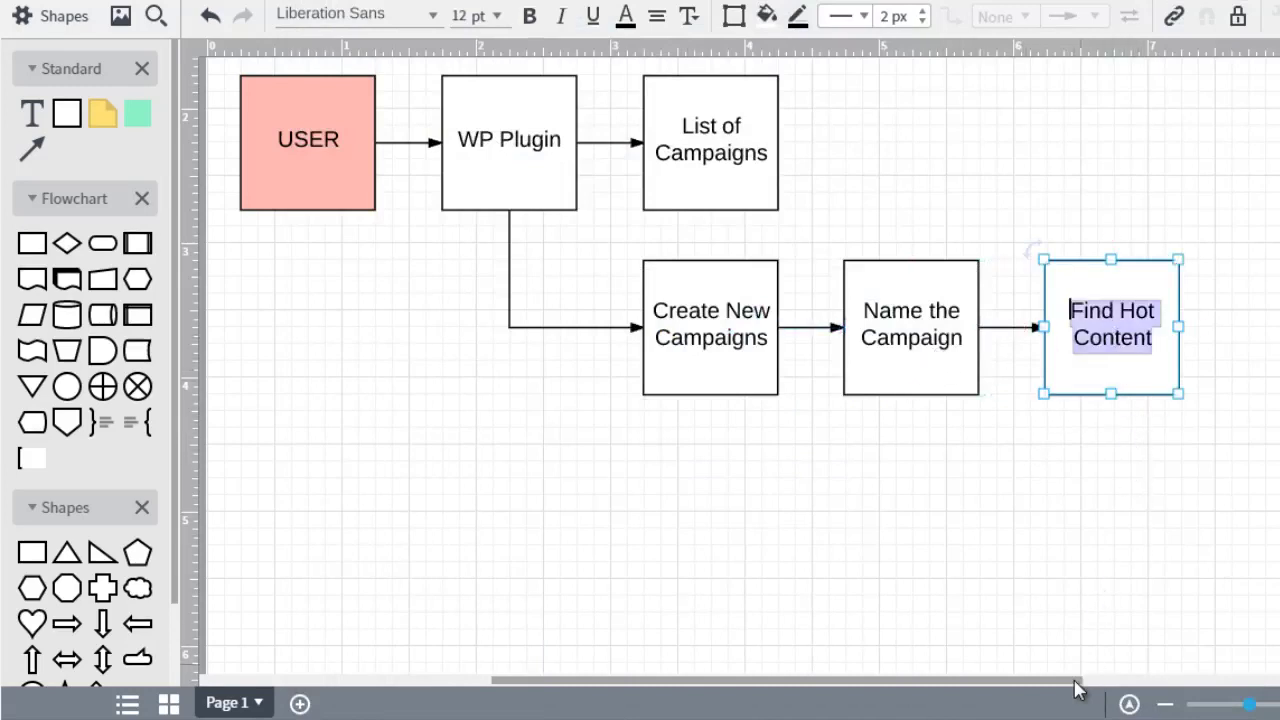
pyautogui.moveTo(1080, 681); pyautogui.dragTo(1168, 683)
pyautogui.click(970, 490)
pyautogui.click(925, 375)
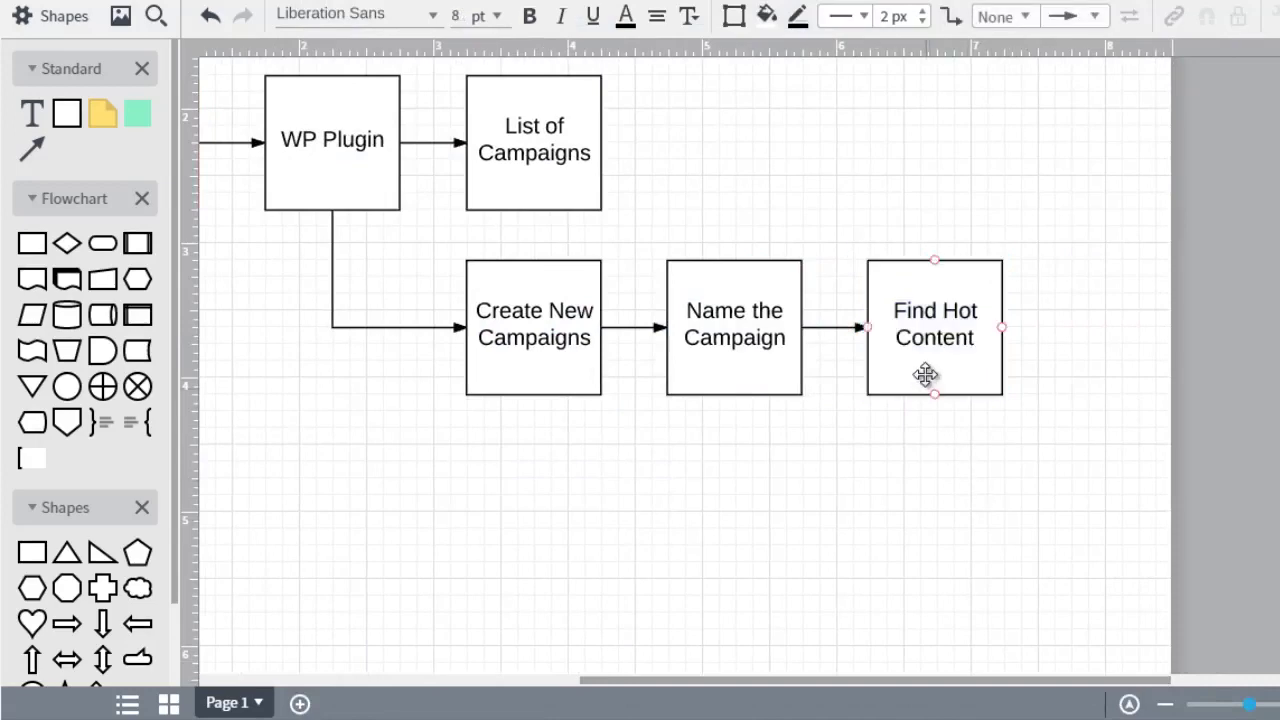
pyautogui.click(925, 375)
pyautogui.hotkey('ctrl', 'd')
pyautogui.moveTo(940, 372); pyautogui.dragTo(929, 543)
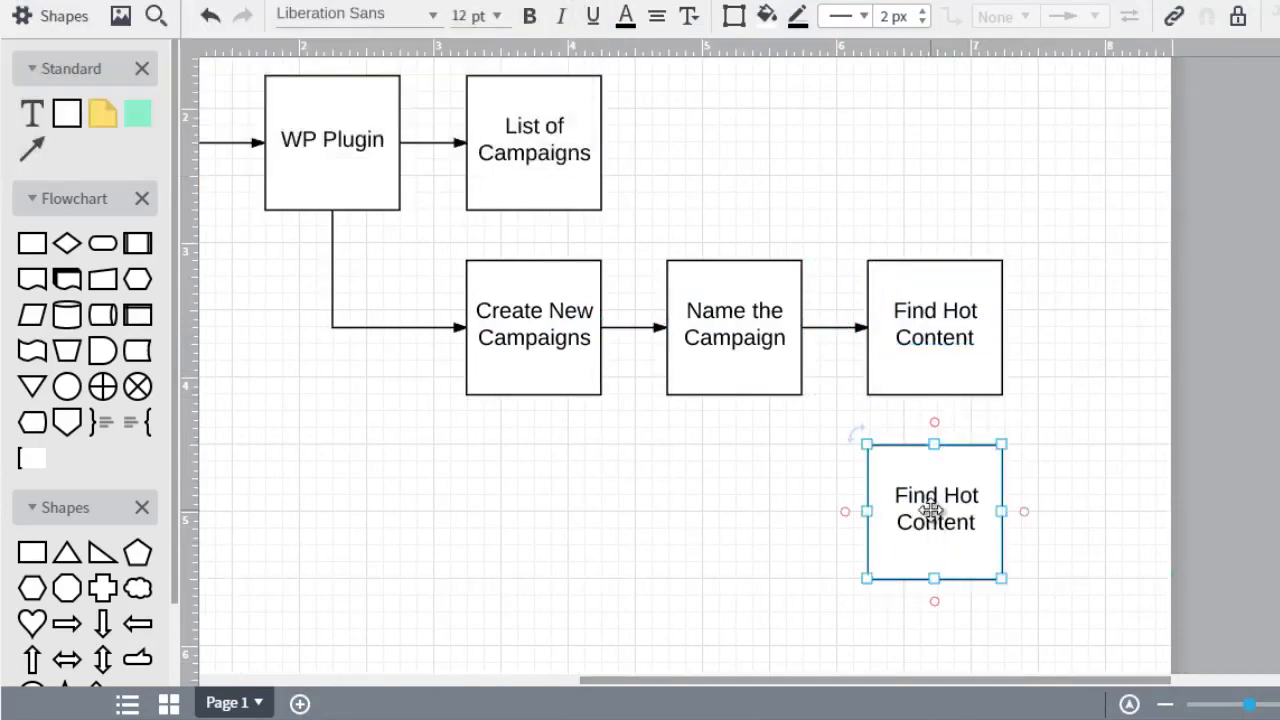
# Step: Relabel the copy 'Enter a Keyword', arrow it from Find Hot Content, and copy it left
pyautogui.doubleClick(933, 510)
pyautogui.press('BackSpace')
pyautogui.write('Enter a Keyword')
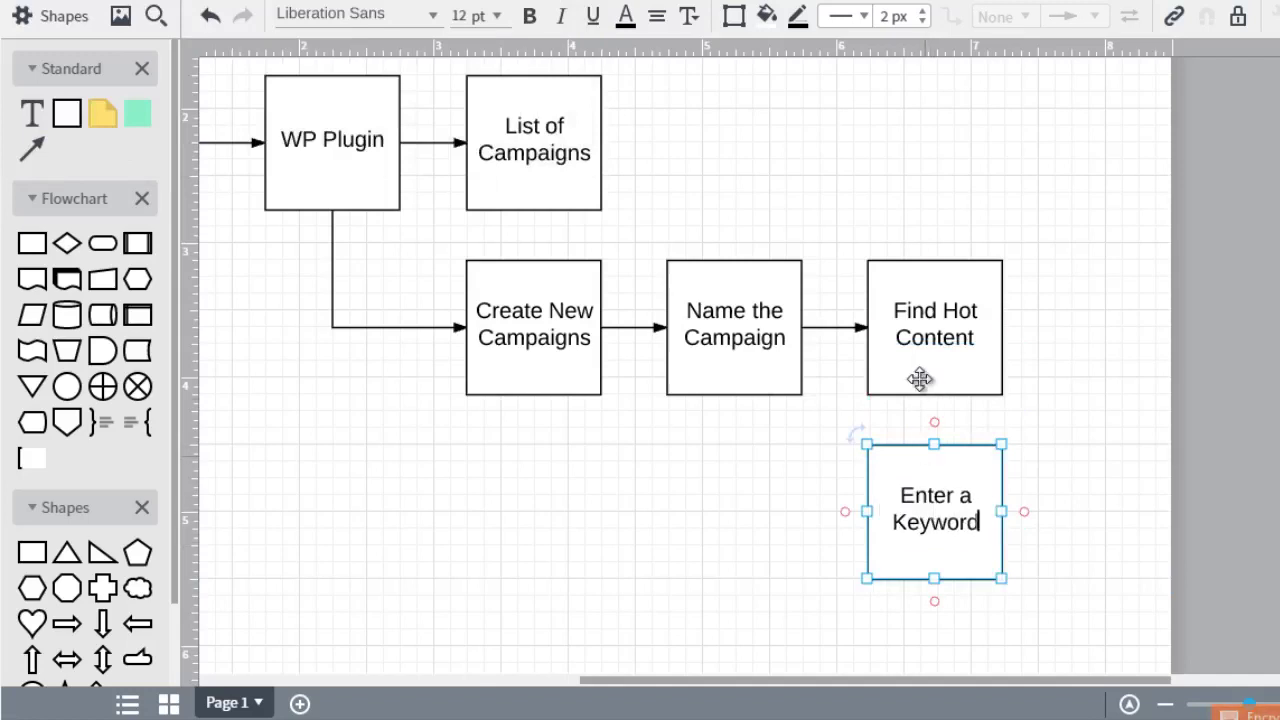
pyautogui.click(837, 440)
pyautogui.moveTo(935, 394); pyautogui.dragTo(935, 444)
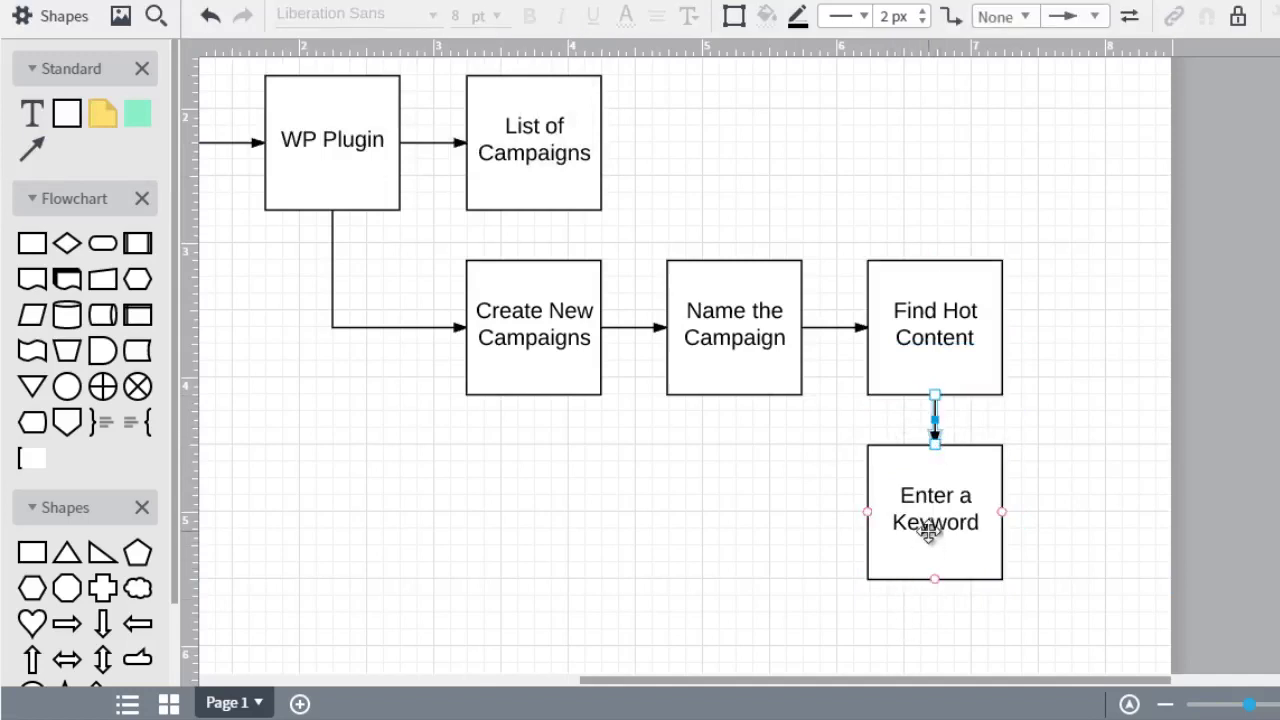
pyautogui.moveTo(871, 523)
pyautogui.mouseDown()
pyautogui.moveTo(926, 511)
pyautogui.moveTo(724, 500)
pyautogui.mouseUp()
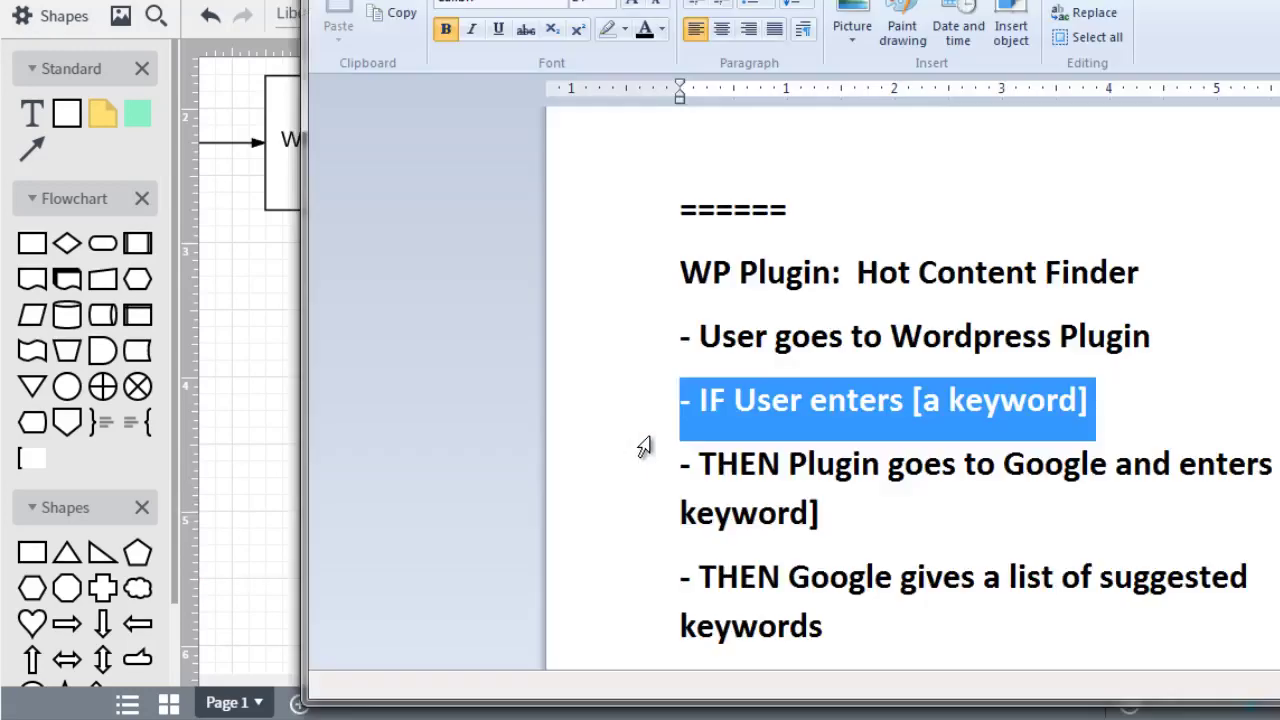
pyautogui.scroll(-1, 646, 446)
pyautogui.scroll(-1, 836, 319)
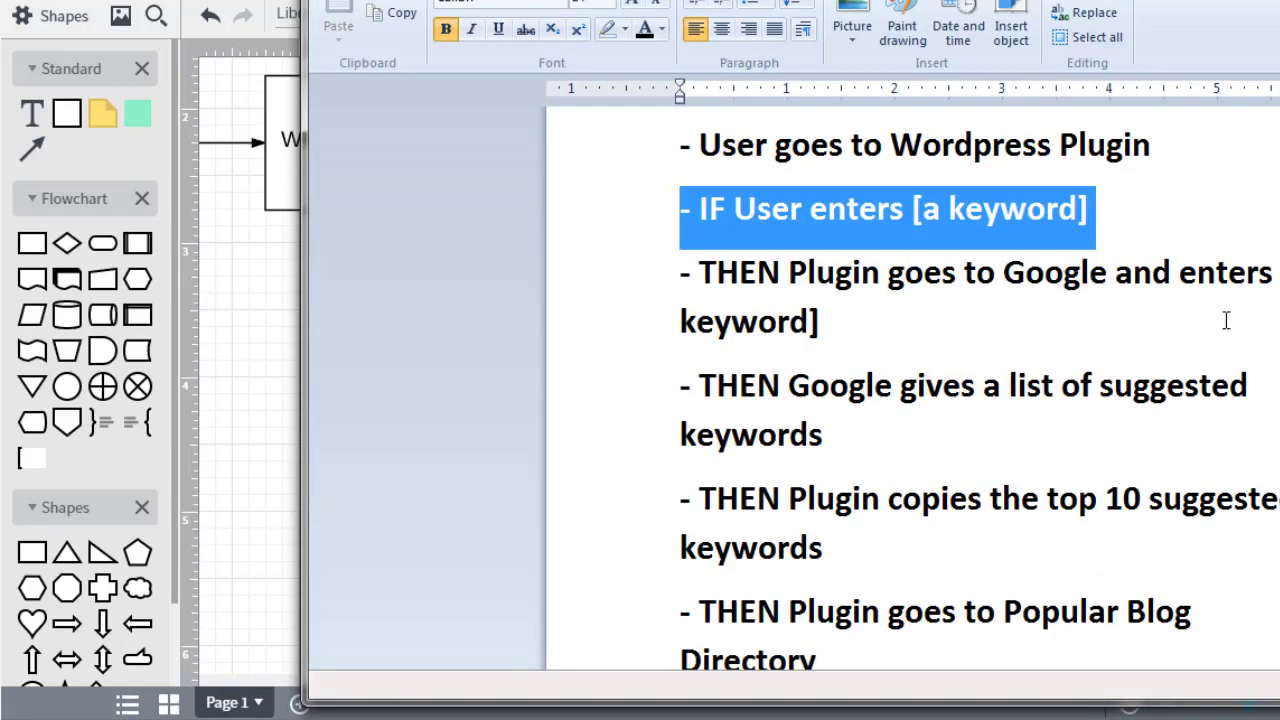
pyautogui.click(245, 300)
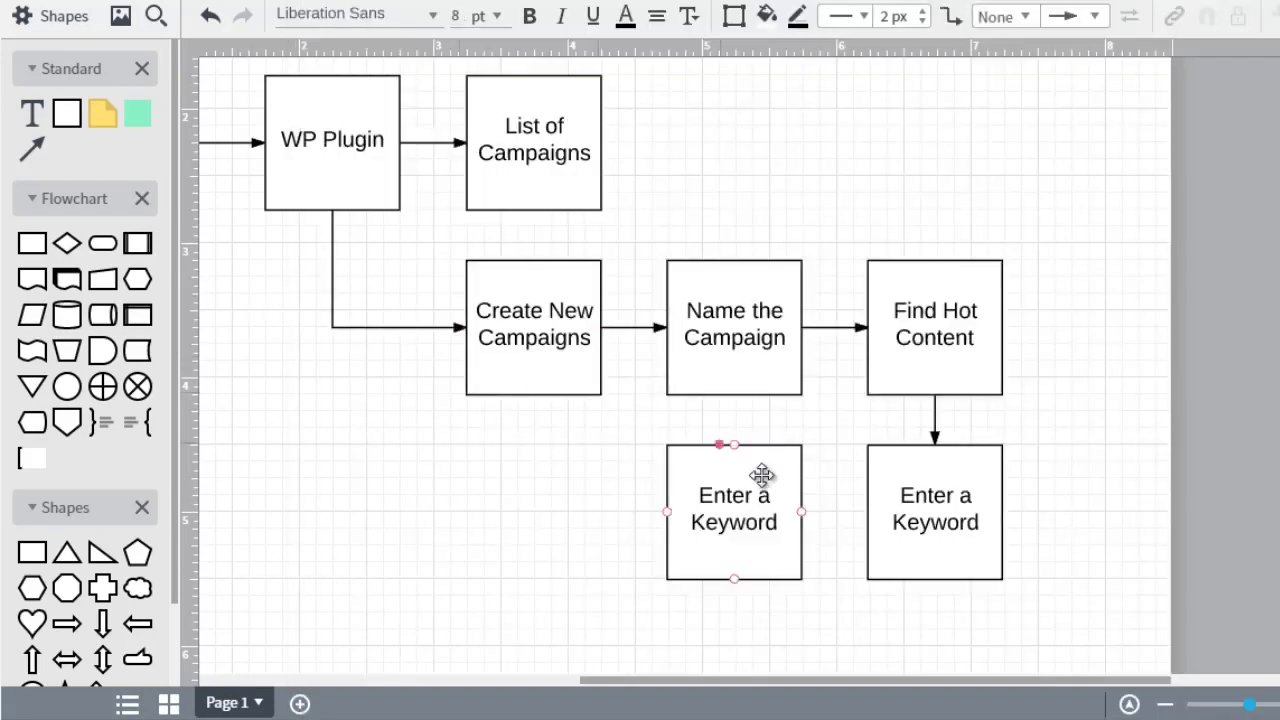
pyautogui.scroll(-2, 762, 475)
pyautogui.doubleClick(751, 389)
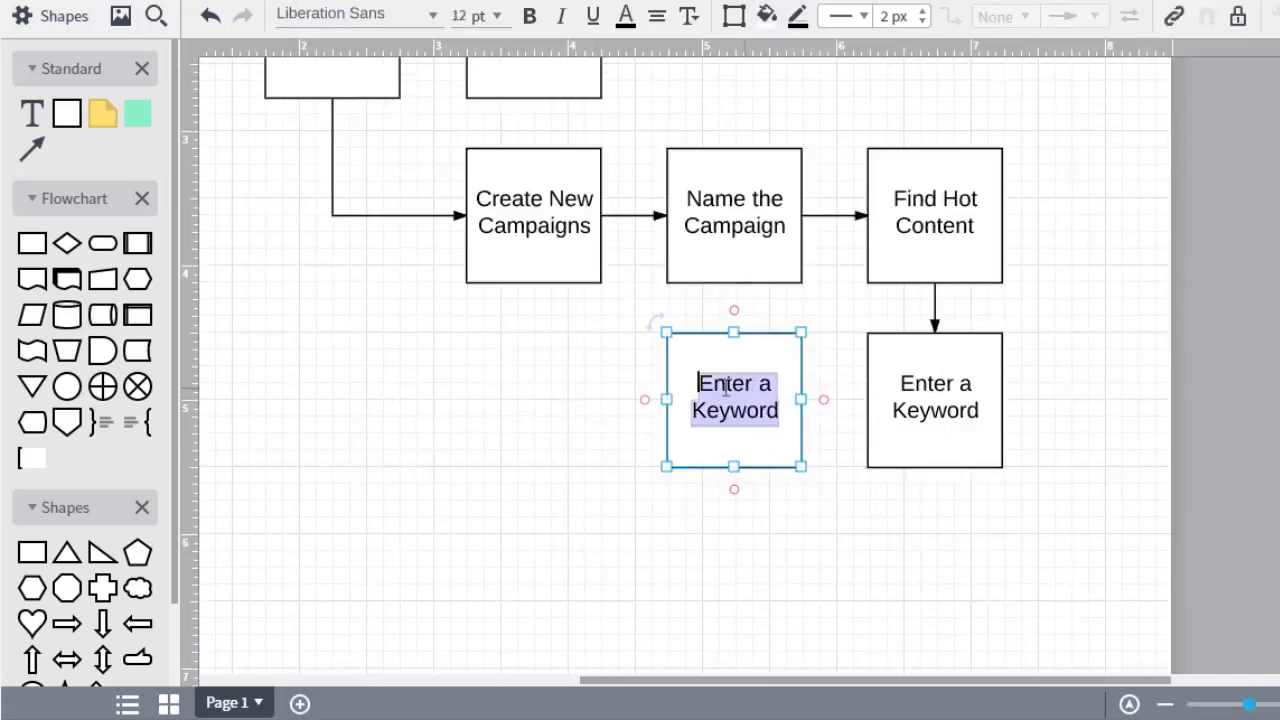
pyautogui.click(623, 463)
pyautogui.scroll(2, 623, 463)
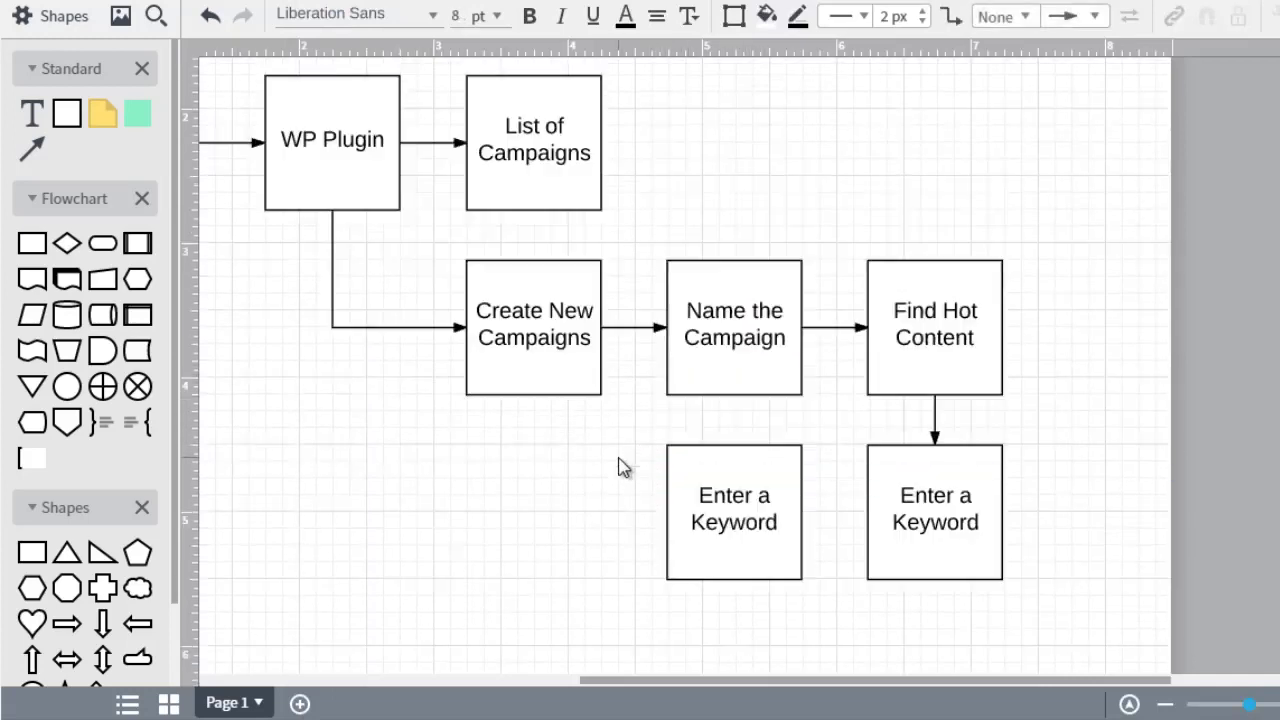
pyautogui.moveTo(792, 680); pyautogui.dragTo(705, 697)
pyautogui.scroll(2, 716, 602)
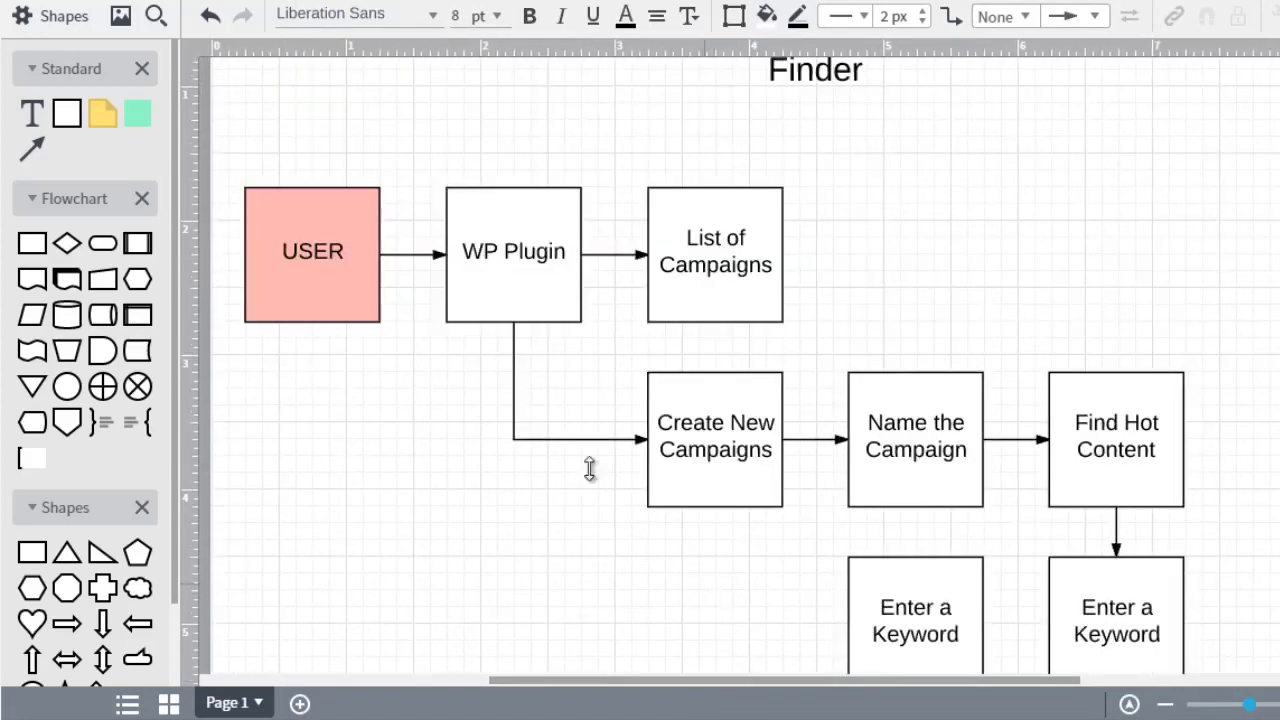
pyautogui.click(340, 245)
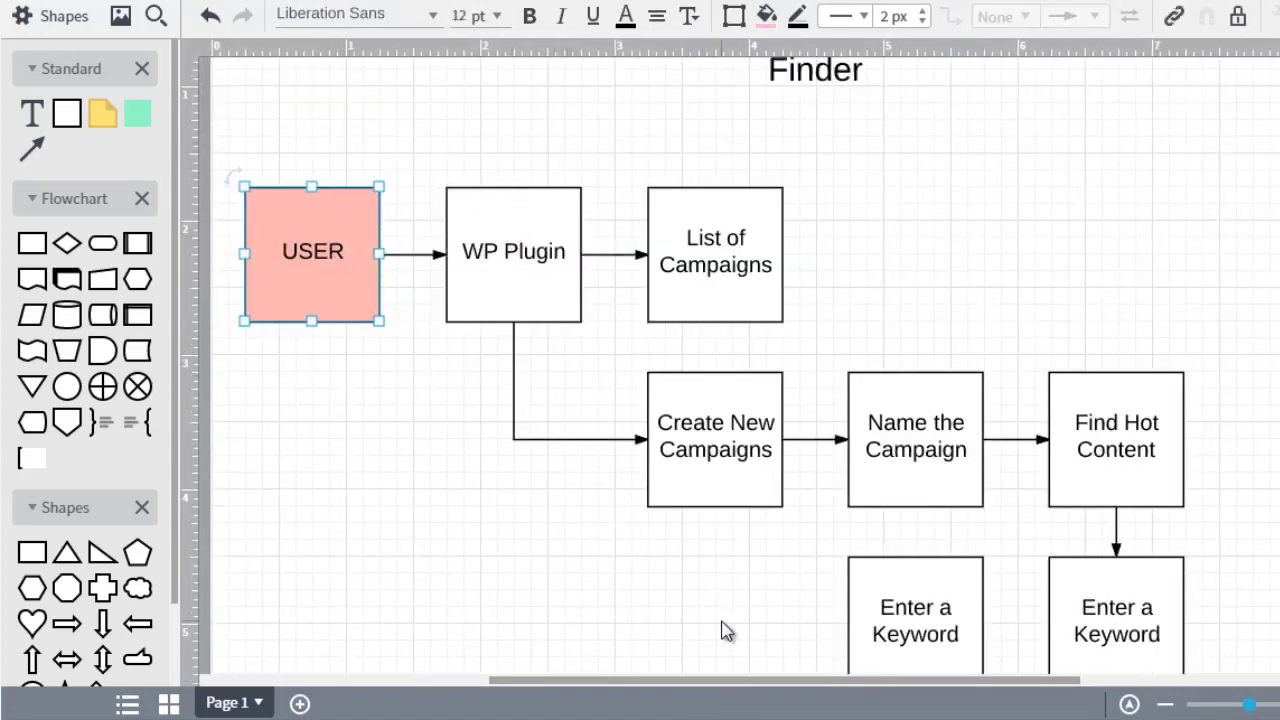
# Step: Fill the USER box green
pyautogui.click(767, 22)
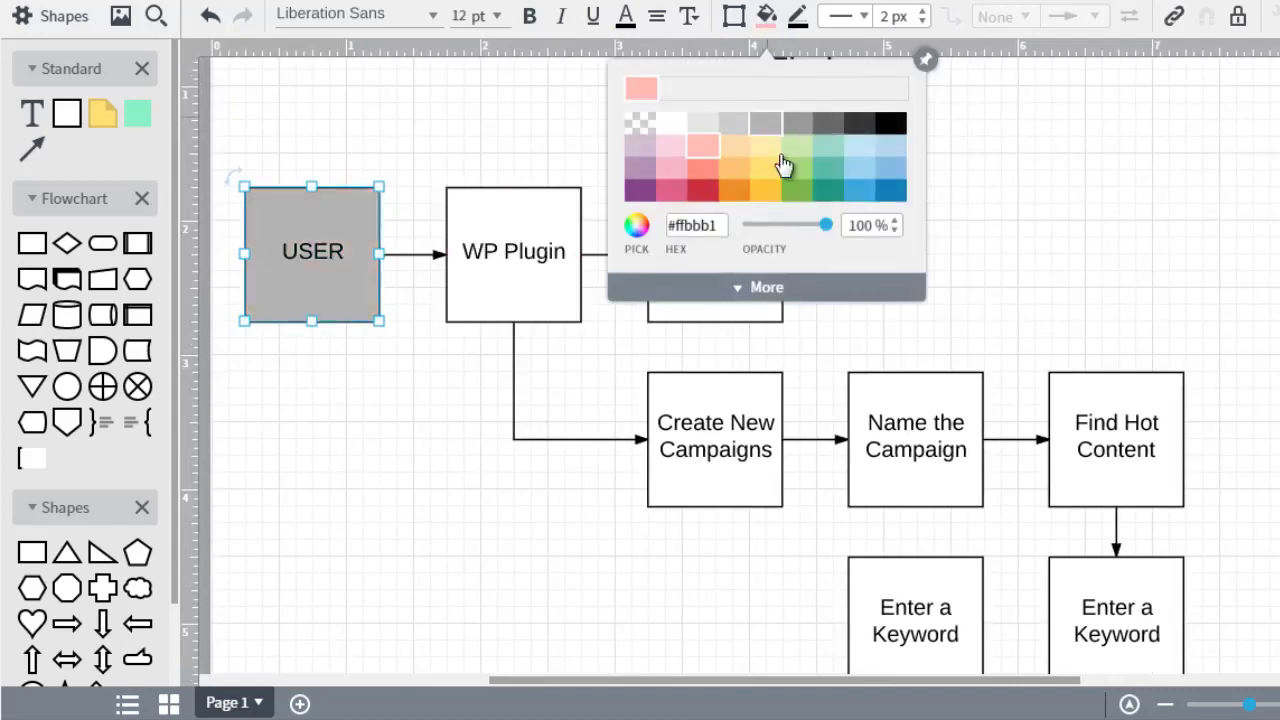
pyautogui.click(794, 150)
pyautogui.click(950, 205)
pyautogui.scroll(-2, 951, 215)
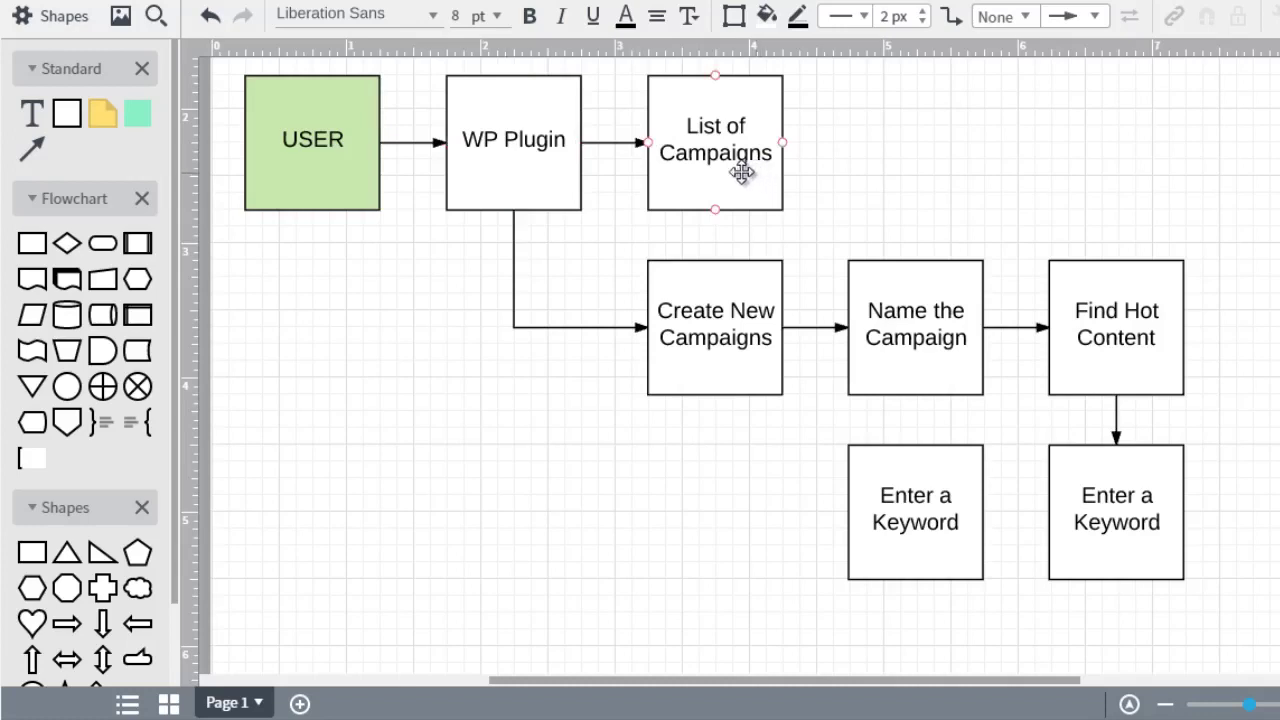
# Step: Fill the WP Plugin box light blue
pyautogui.click(555, 168)
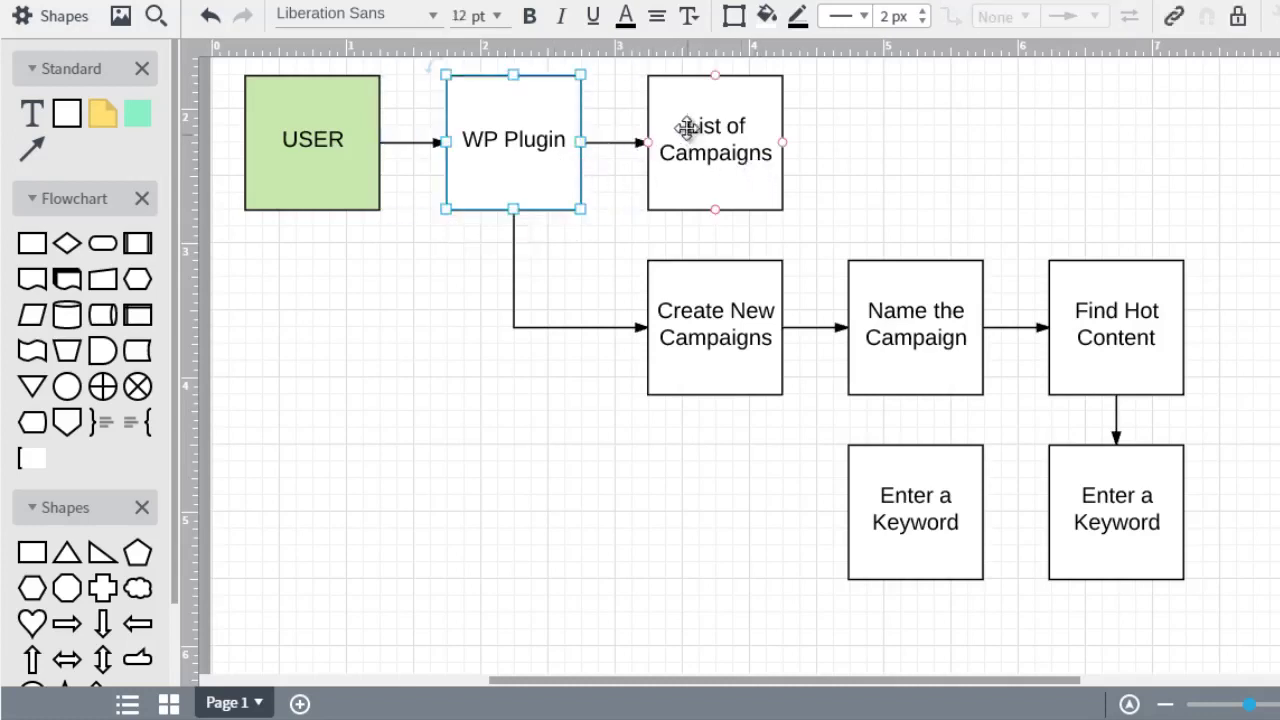
pyautogui.click(767, 17)
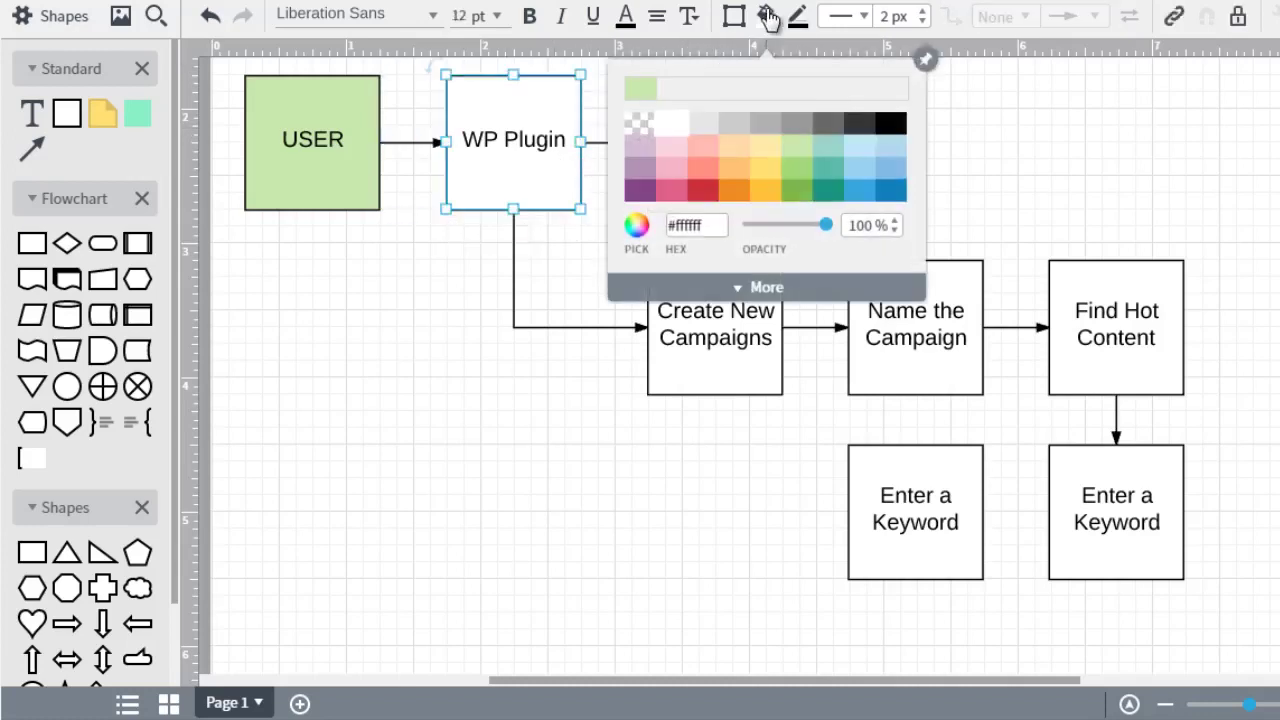
pyautogui.click(735, 150)
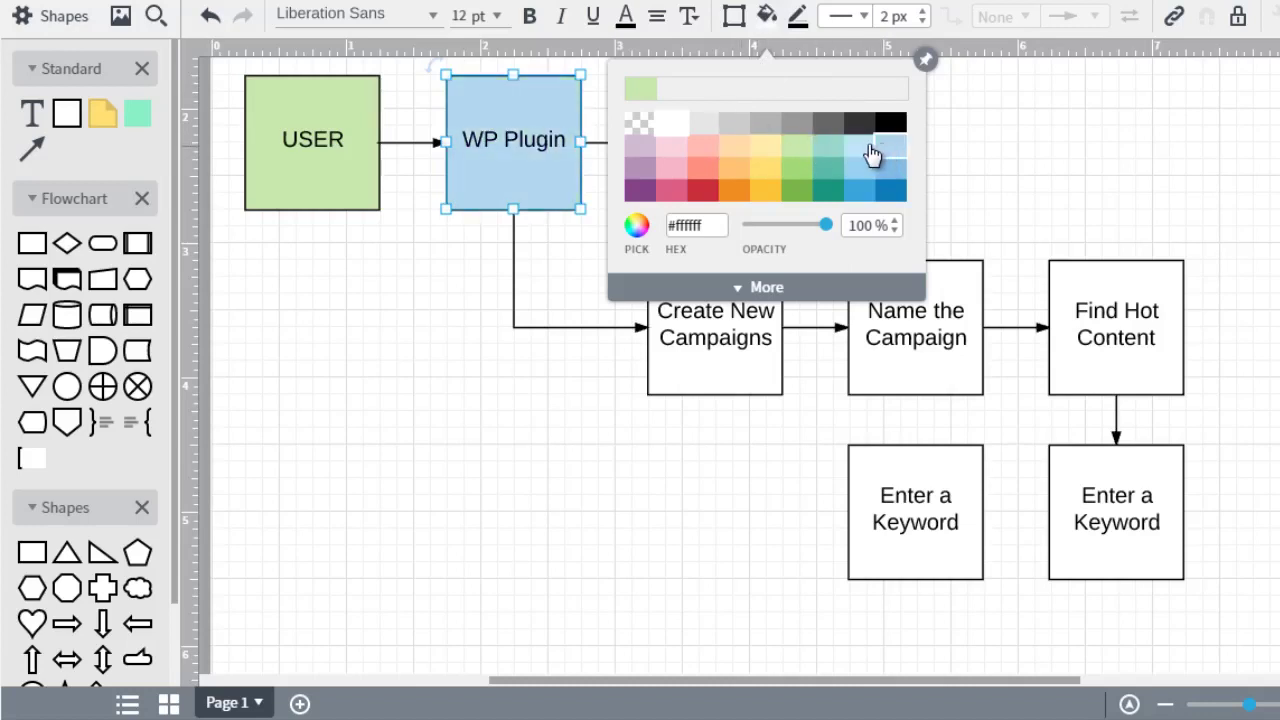
pyautogui.click(866, 143)
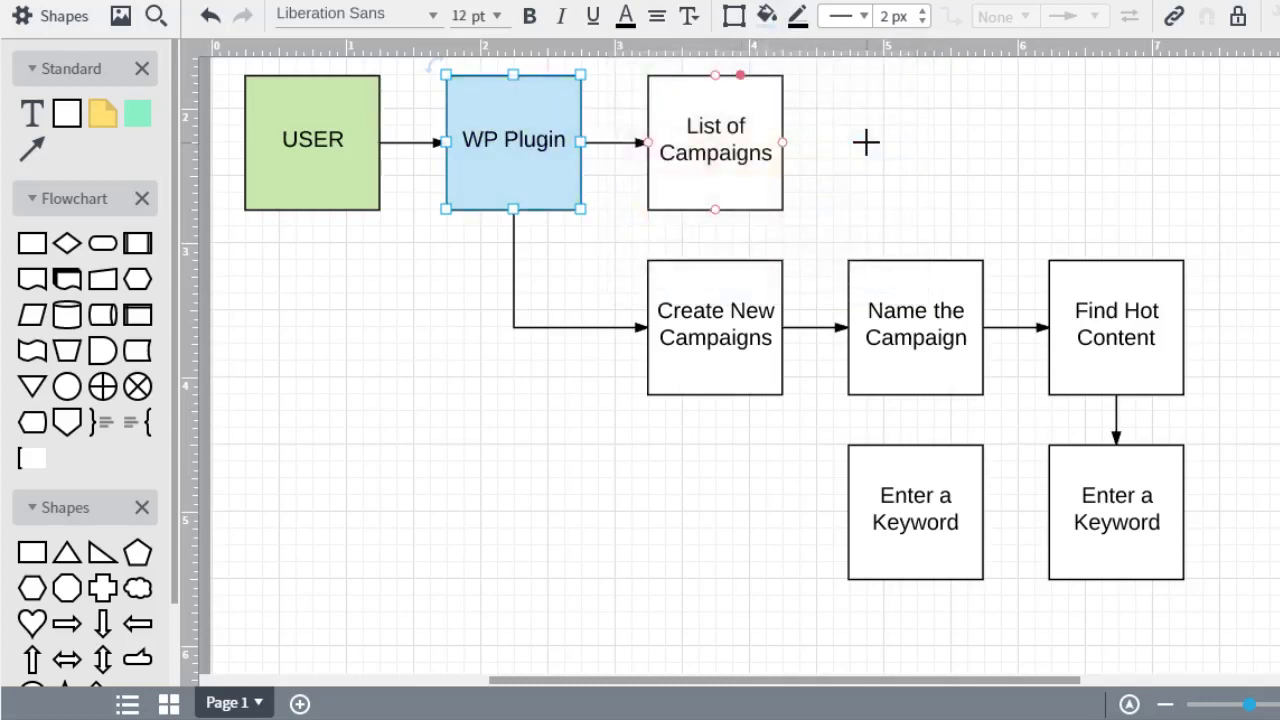
pyautogui.click(866, 143)
# Step: Fill List of Campaigns, Create New Campaigns, Name the Campaign and Find Hot Content light blue
pyautogui.click(726, 141)
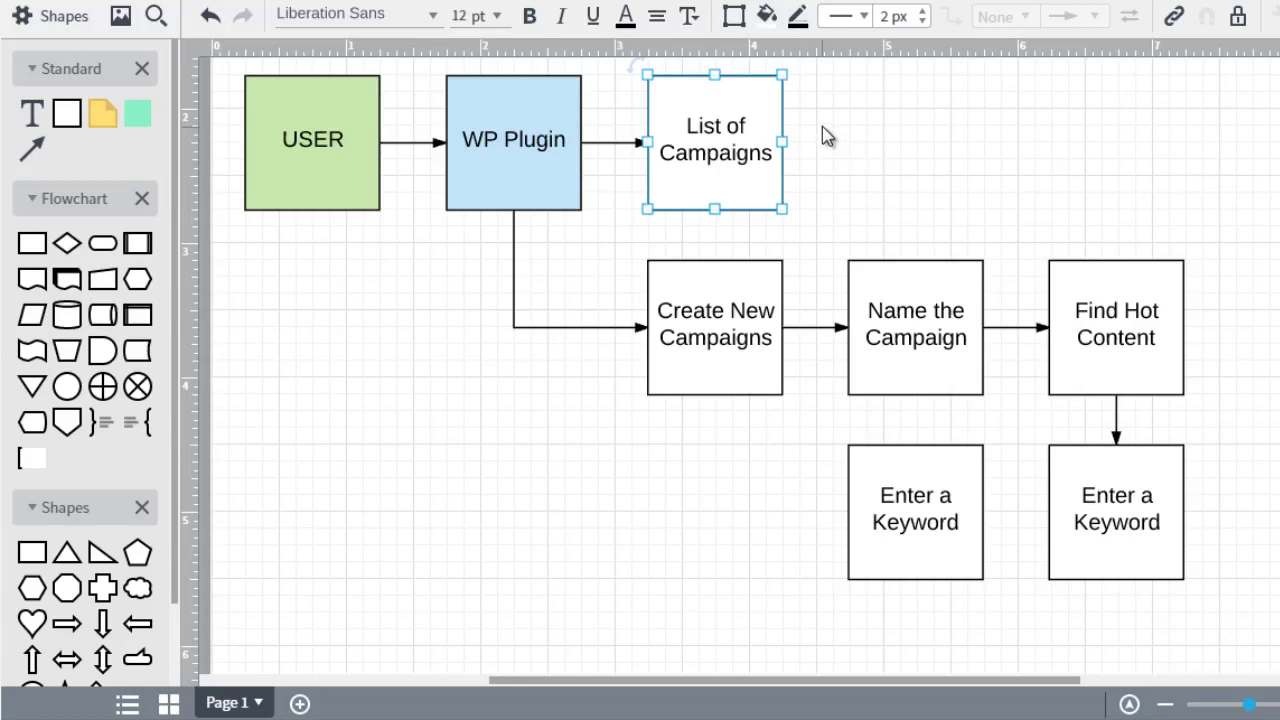
pyautogui.moveTo(822, 131); pyautogui.dragTo(740, 194)
pyautogui.keyDown('shift'); pyautogui.click(750, 333); pyautogui.keyUp('shift')
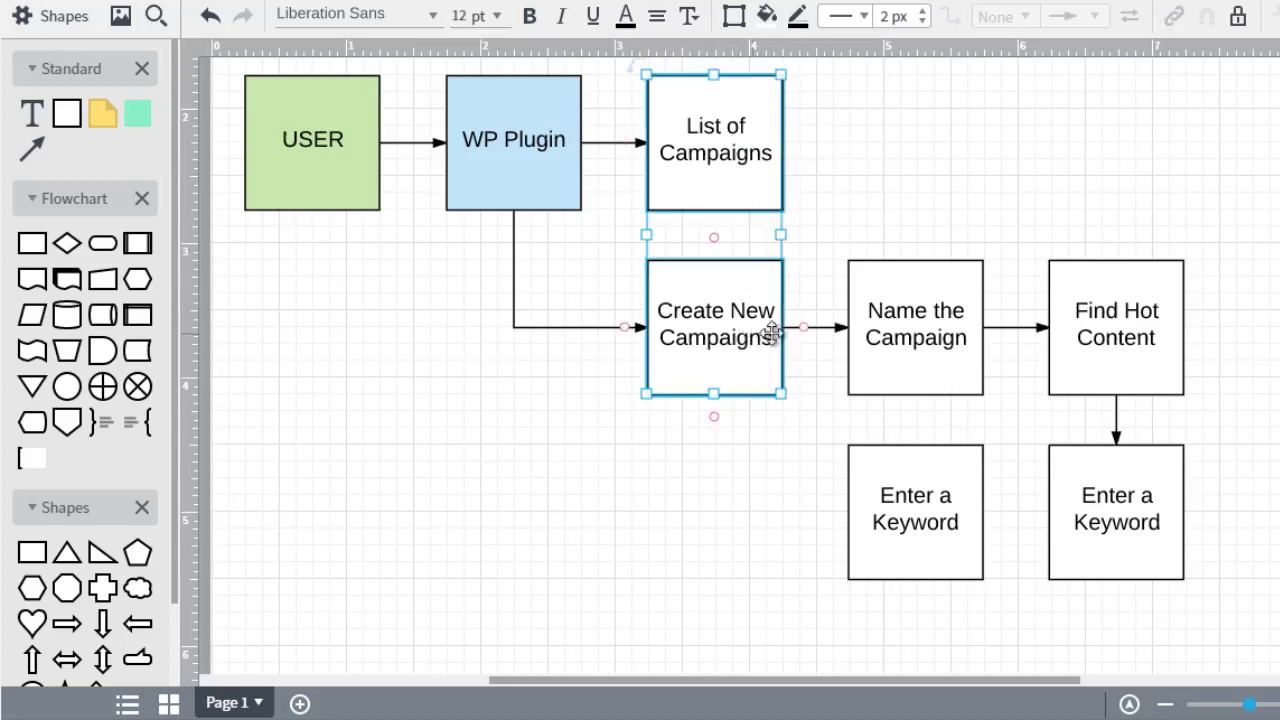
pyautogui.keyDown('shift'); pyautogui.click(902, 321); pyautogui.keyUp('shift')
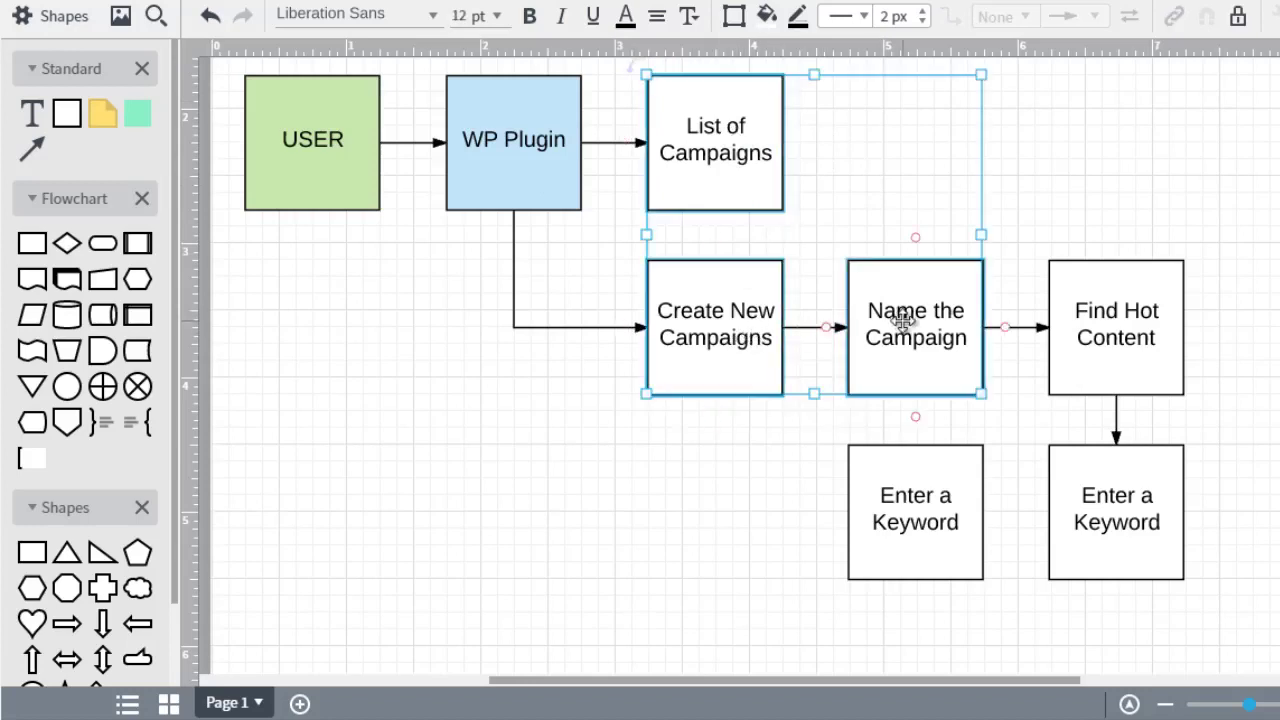
pyautogui.keyDown('shift'); pyautogui.click(1110, 322); pyautogui.keyUp('shift')
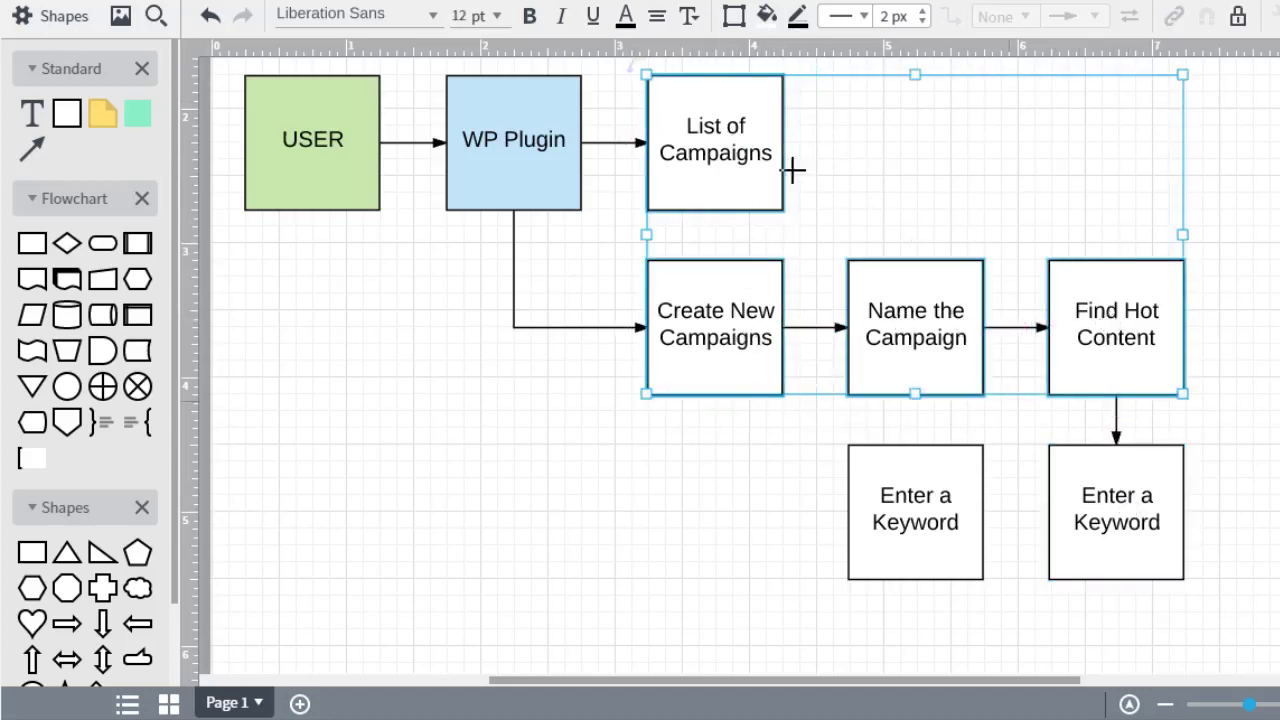
pyautogui.click(779, 26)
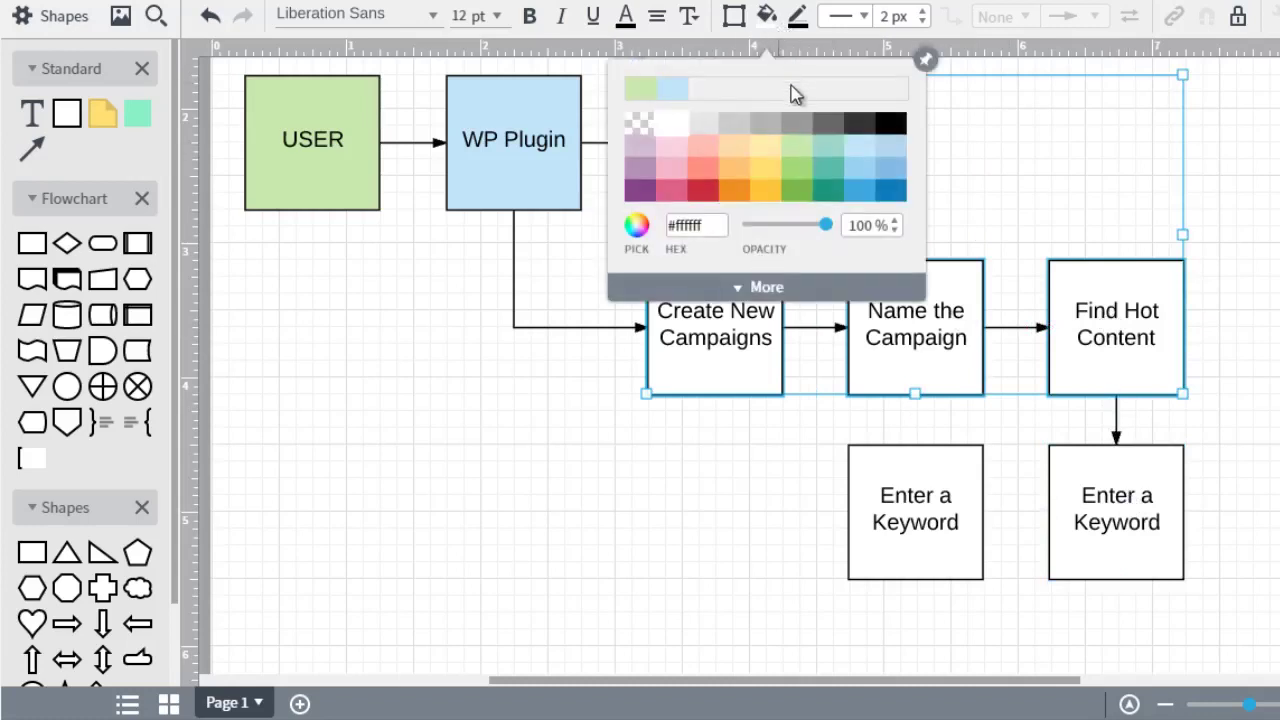
pyautogui.click(859, 155)
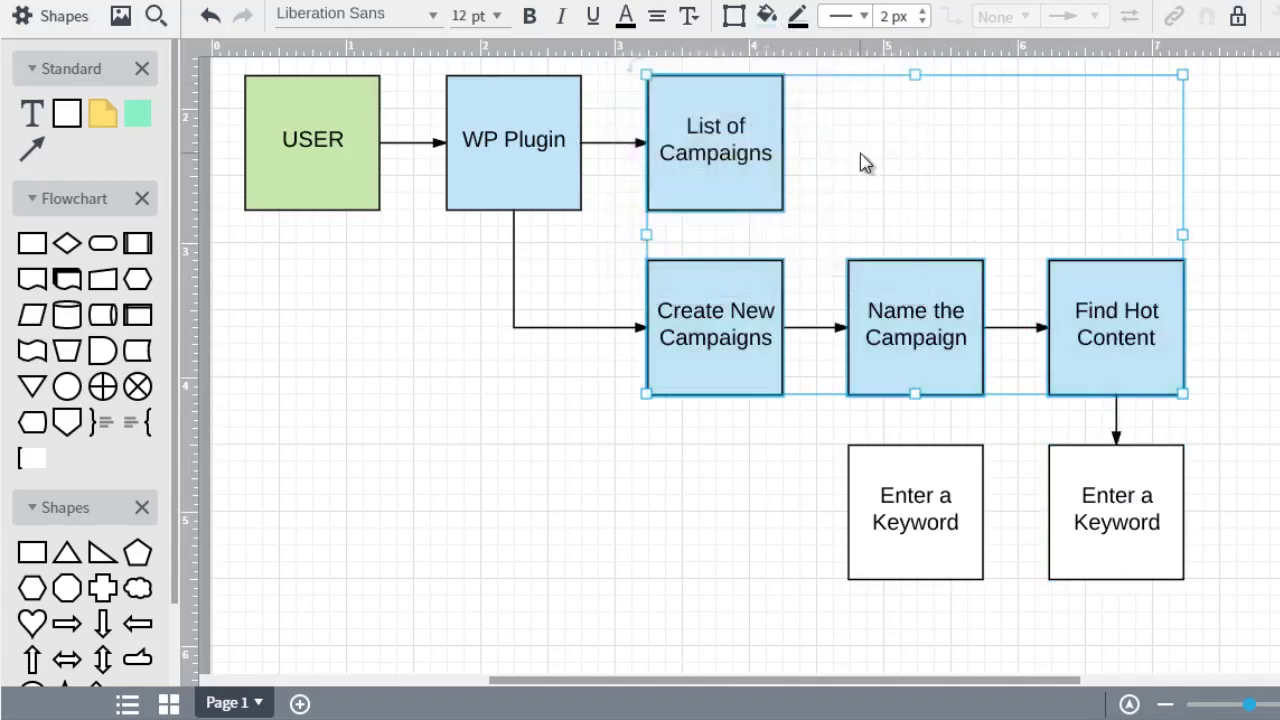
pyautogui.click(862, 162)
pyautogui.scroll(2, 839, 158)
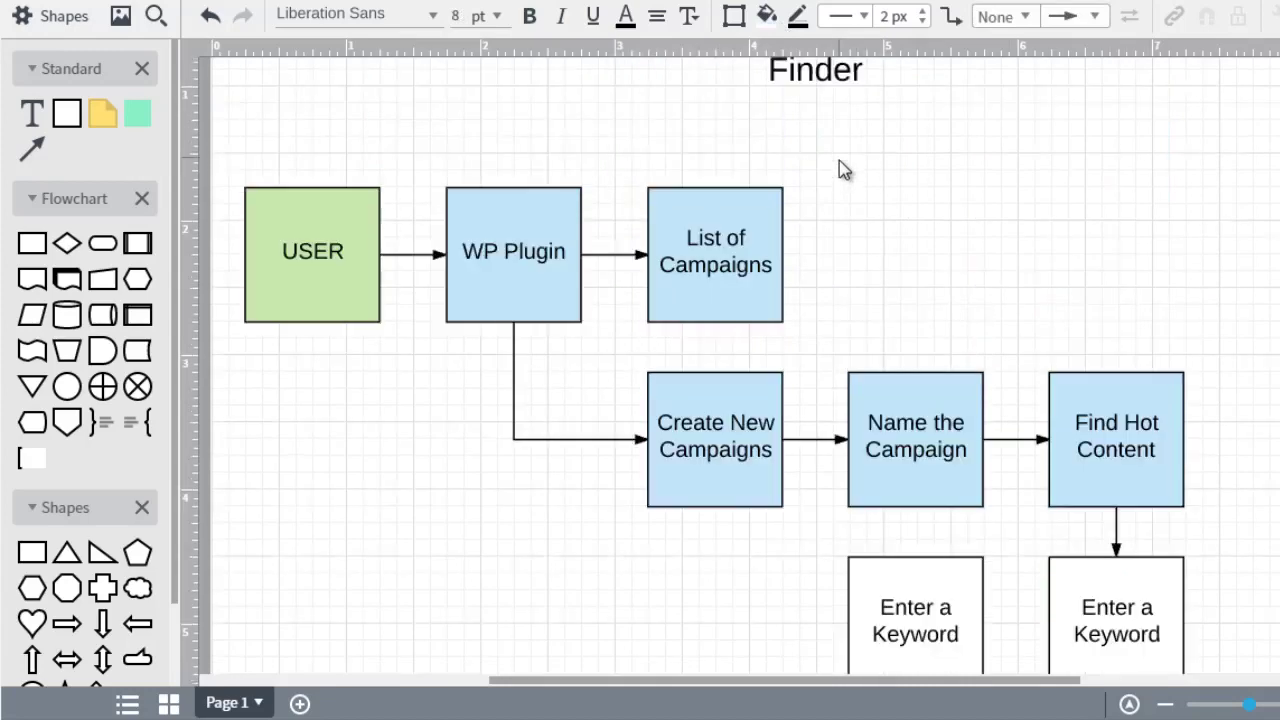
pyautogui.scroll(2, 838, 160)
# Step: Move the title higher and place a copy of USER above the flowchart
pyautogui.click(838, 172)
pyautogui.moveTo(809, 134); pyautogui.dragTo(786, 70)
pyautogui.scroll(-2, 753, 313)
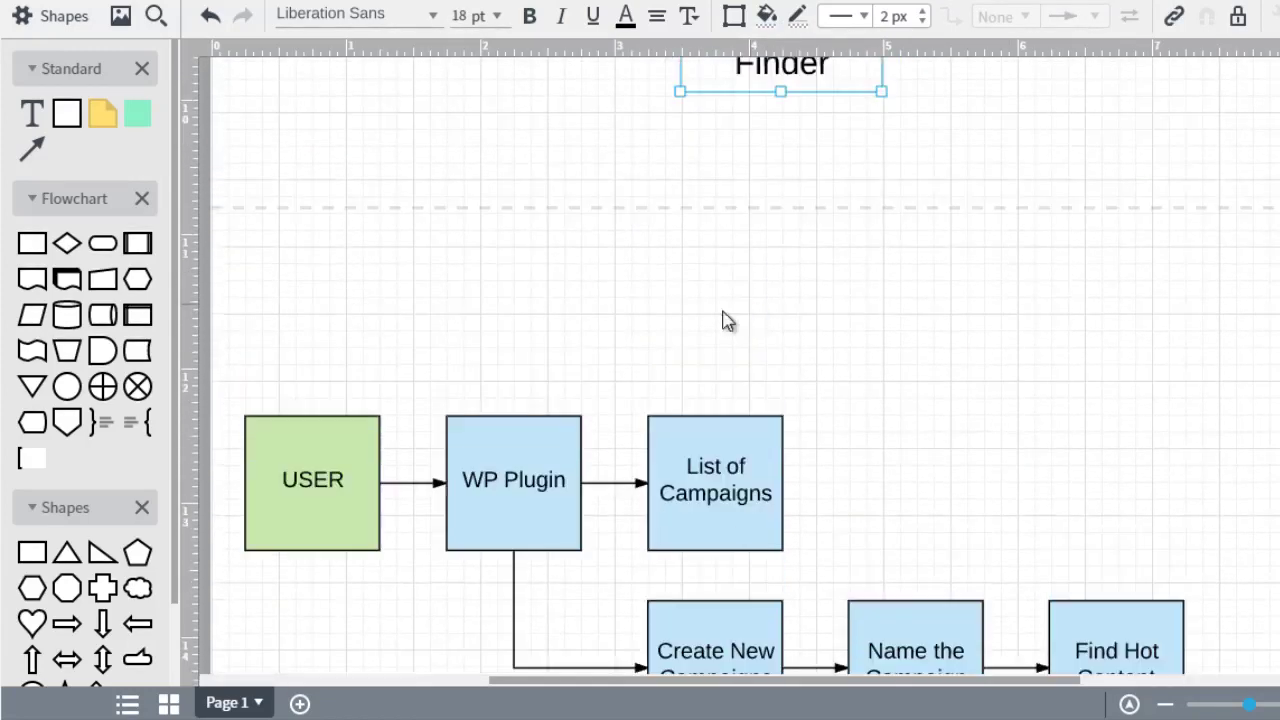
pyautogui.click(350, 442)
pyautogui.hotkey('ctrl', 'd')
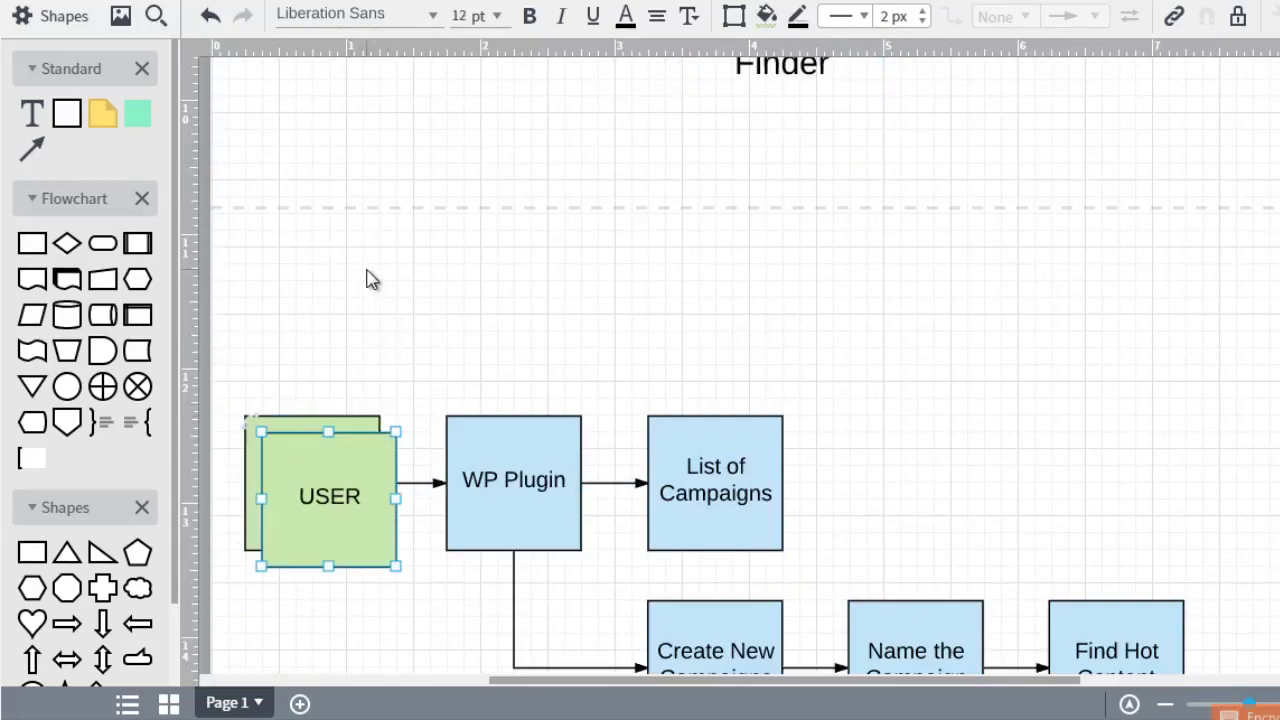
pyautogui.moveTo(346, 466)
pyautogui.mouseDown()
pyautogui.moveTo(351, 252)
pyautogui.moveTo(337, 214)
pyautogui.mouseUp()
# Step: Add a WP Plugin copy beside it, relabelled 'WP Plugin User Interface'
pyautogui.click(500, 483)
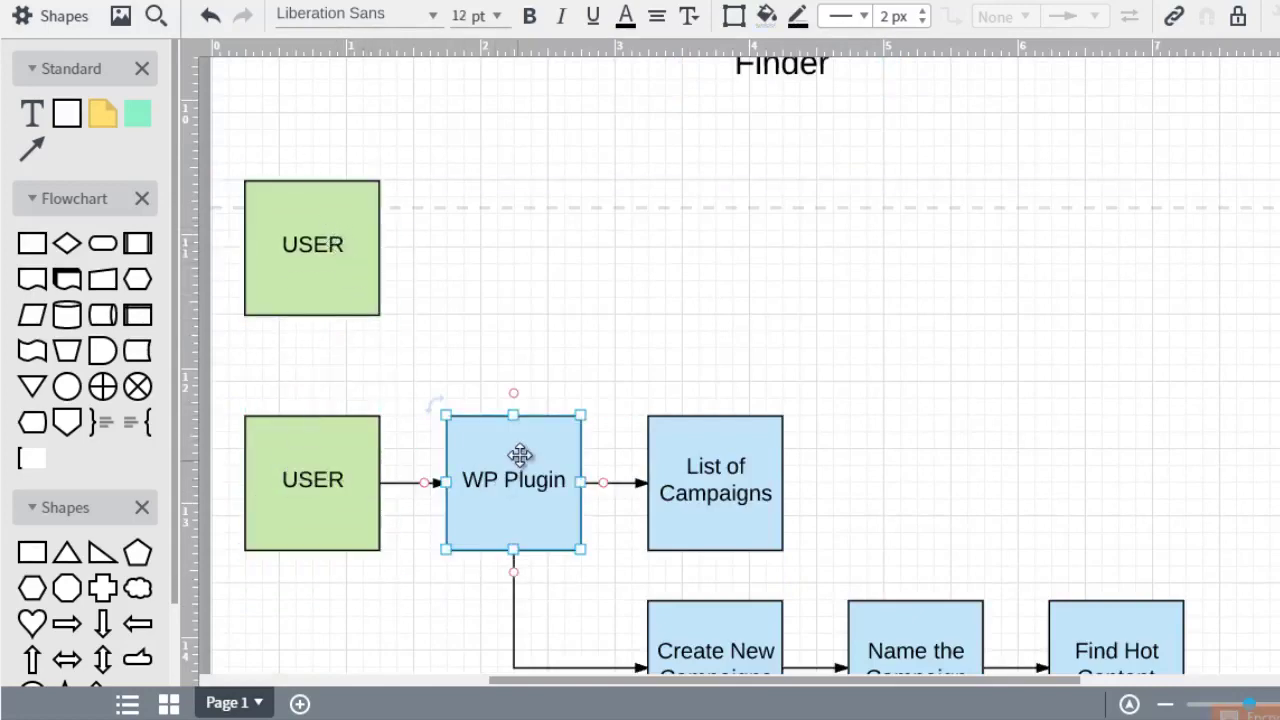
pyautogui.hotkey('ctrl', 'd')
pyautogui.moveTo(523, 451)
pyautogui.mouseDown()
pyautogui.moveTo(515, 212)
pyautogui.moveTo(503, 253)
pyautogui.mouseUp()
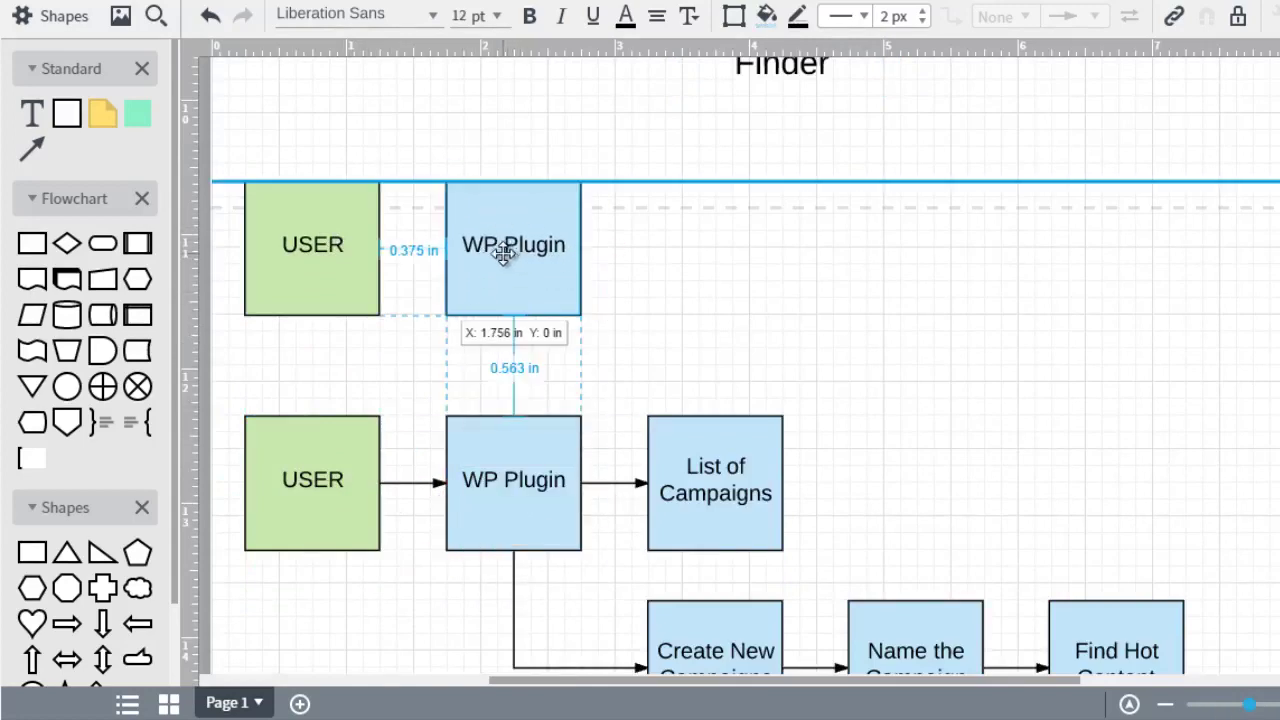
pyautogui.doubleClick(503, 253)
pyautogui.click(574, 241)
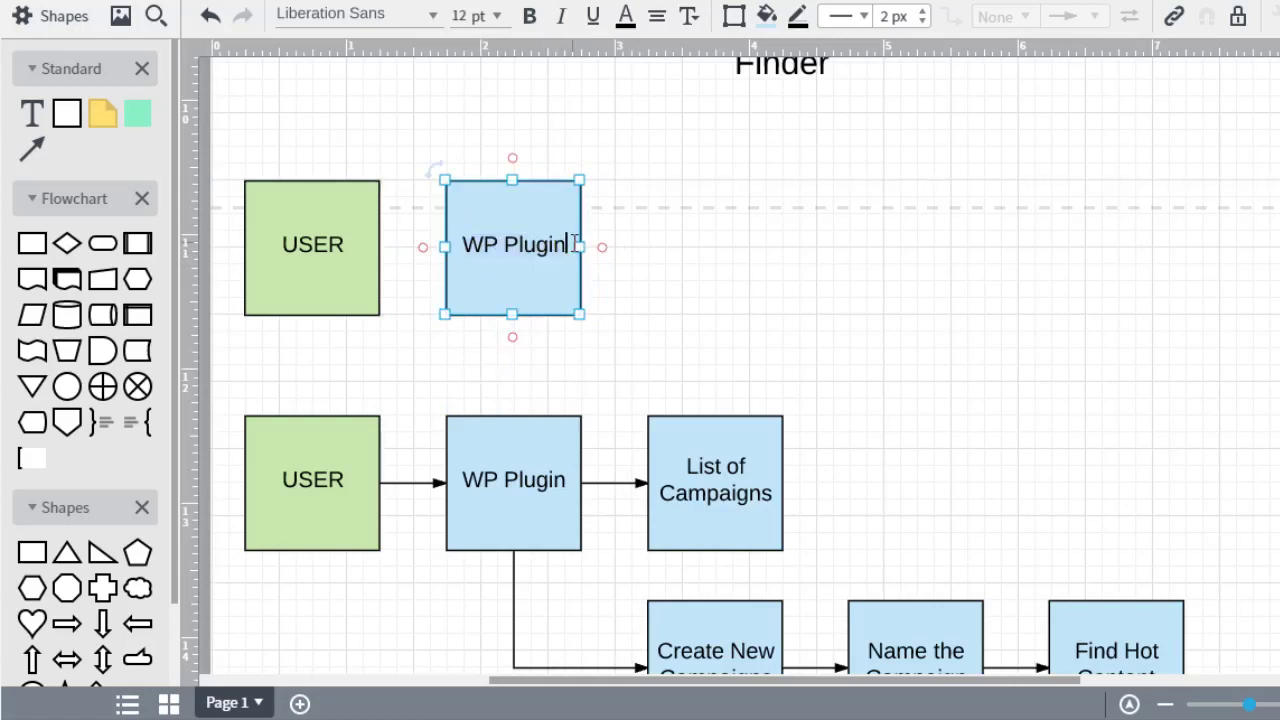
pyautogui.write('User Interface')
pyautogui.click(626, 269)
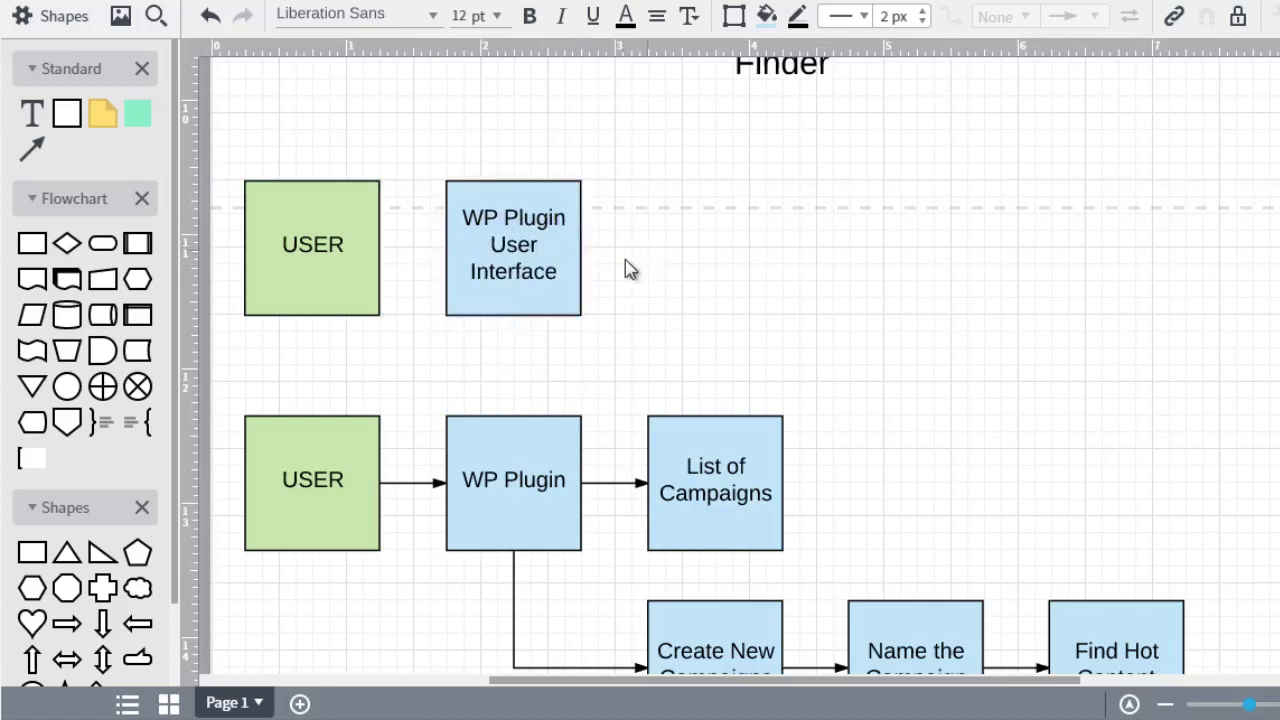
# Step: Copy that box to the right and relabel it 'WP Plugin ACTION'
pyautogui.click(550, 251)
pyautogui.moveTo(550, 251); pyautogui.dragTo(736, 229)
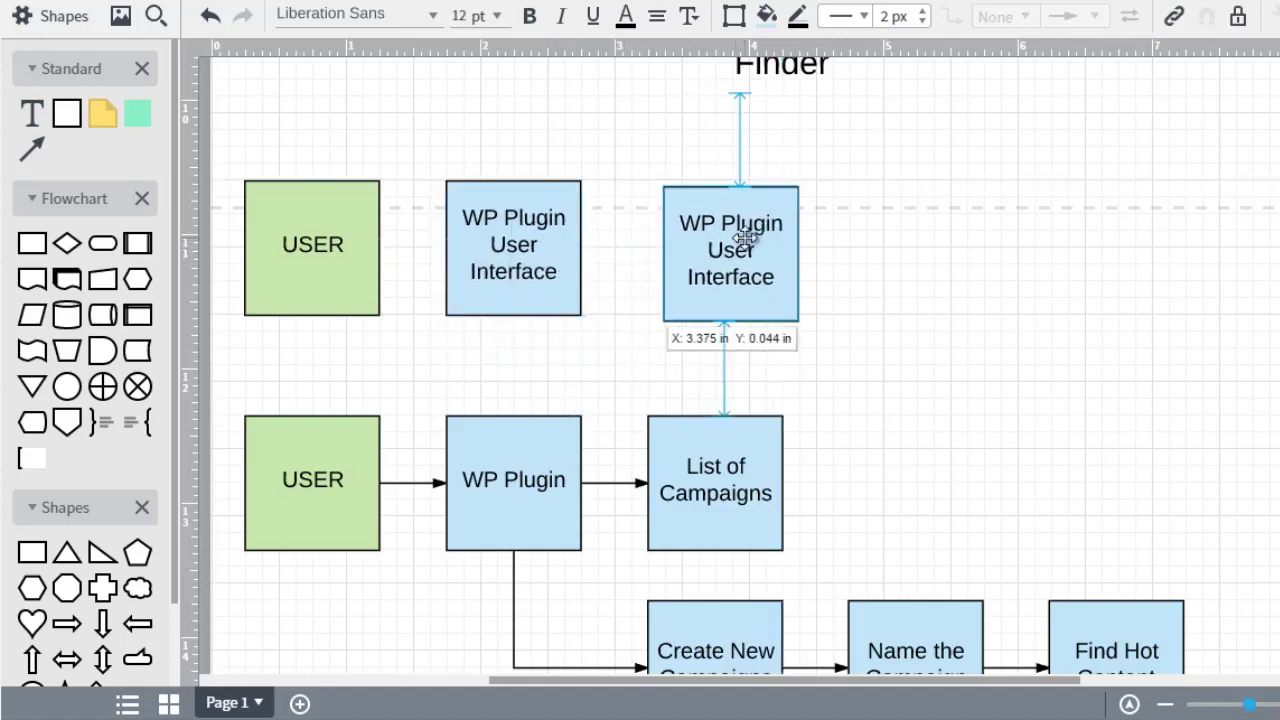
pyautogui.doubleClick(709, 248)
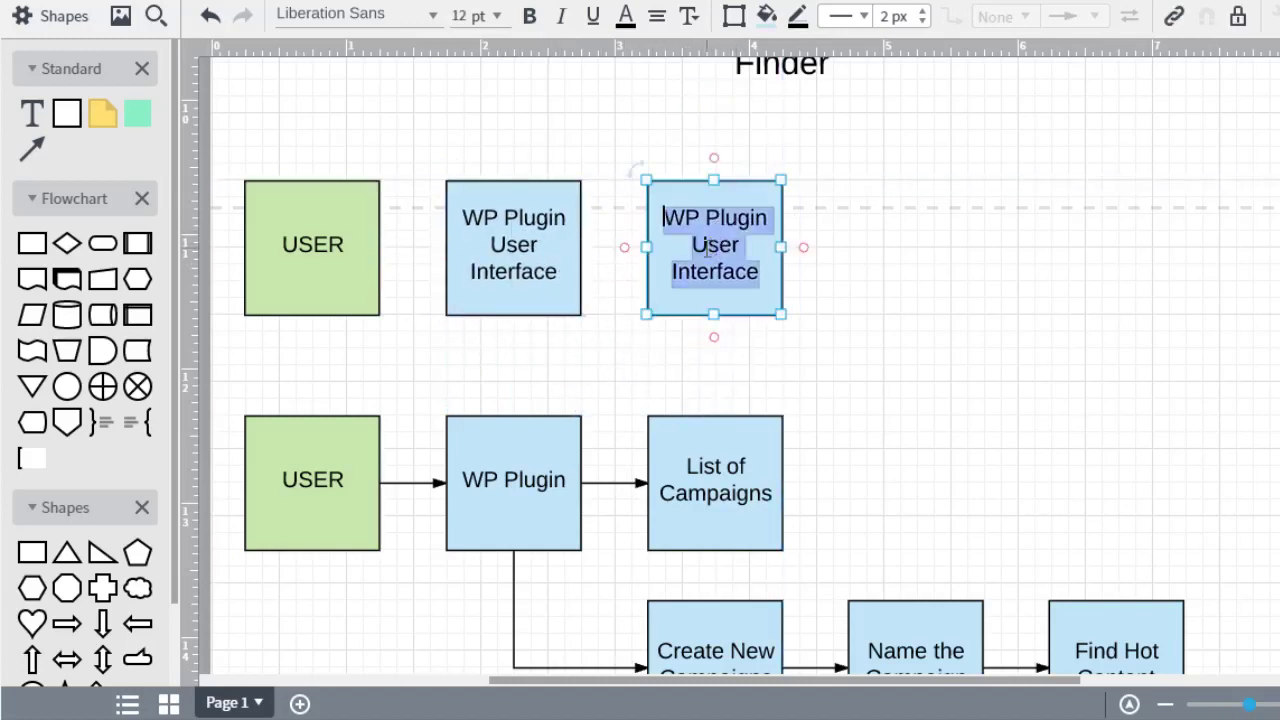
pyautogui.click(688, 251)
pyautogui.hotkey('ctrl', 'shift', 'End')
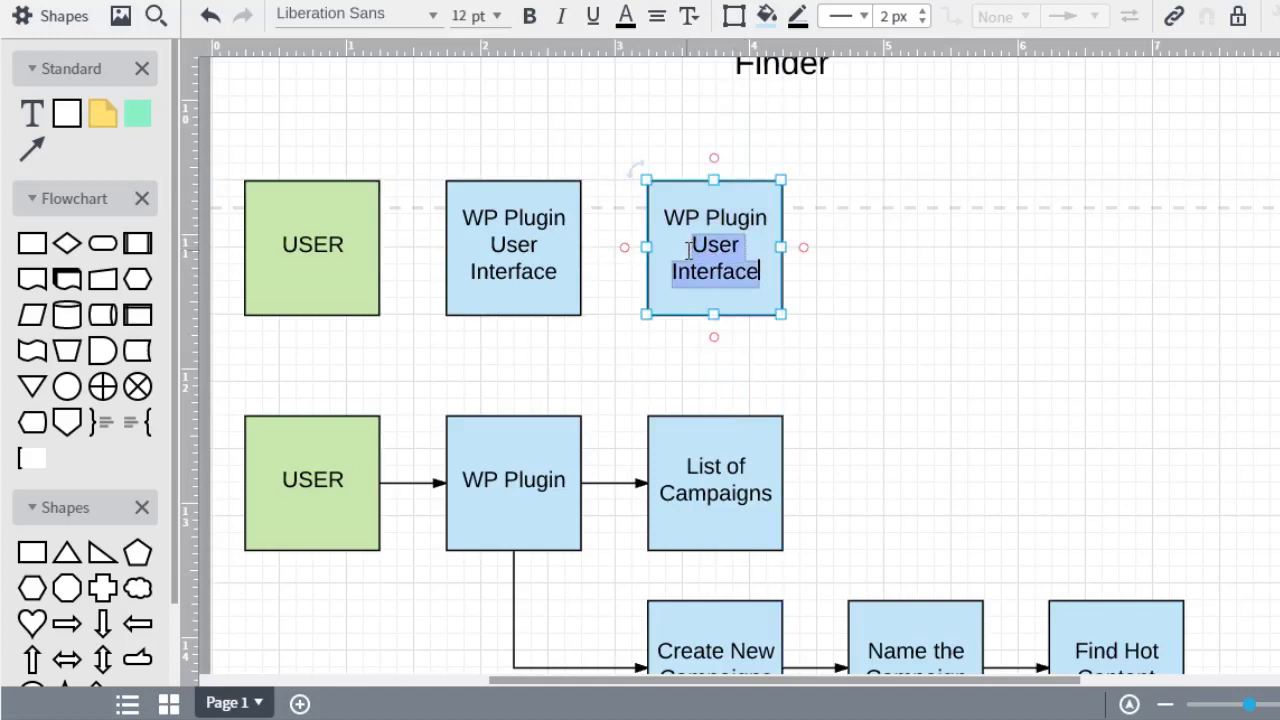
pyautogui.write('ACTION')
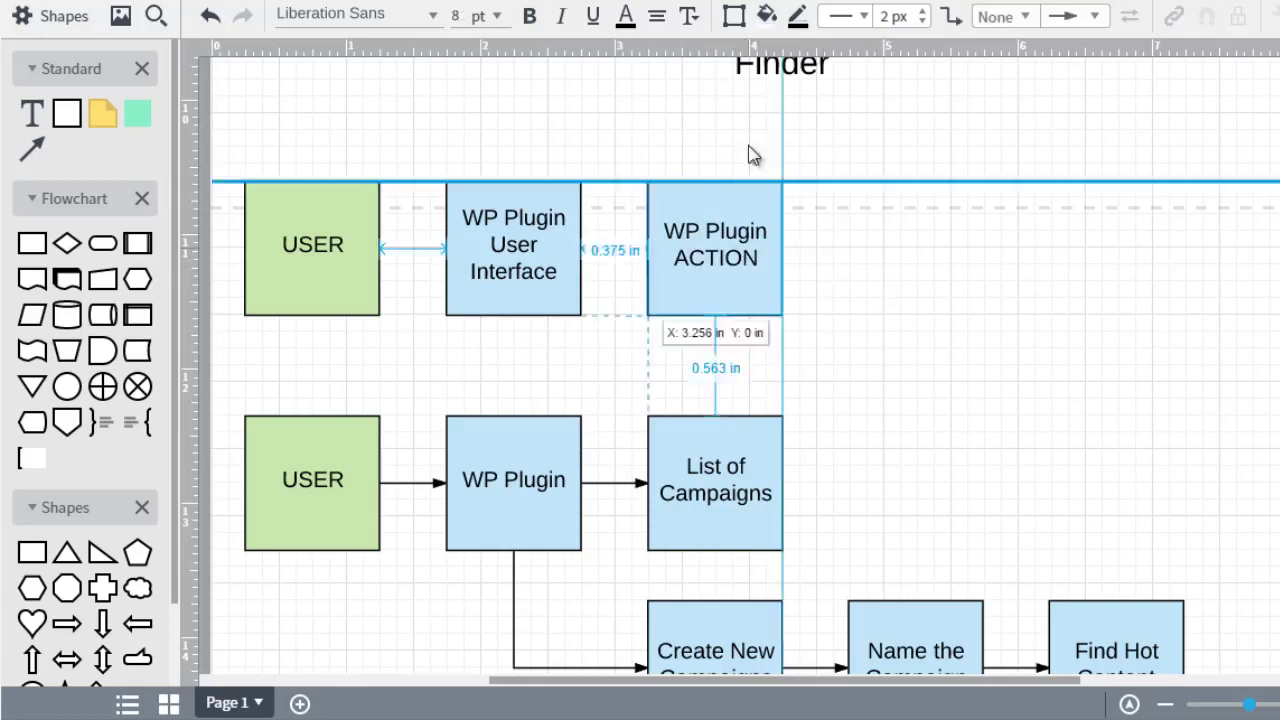
# Step: Fill the WP Plugin ACTION box light purple
pyautogui.click(770, 20)
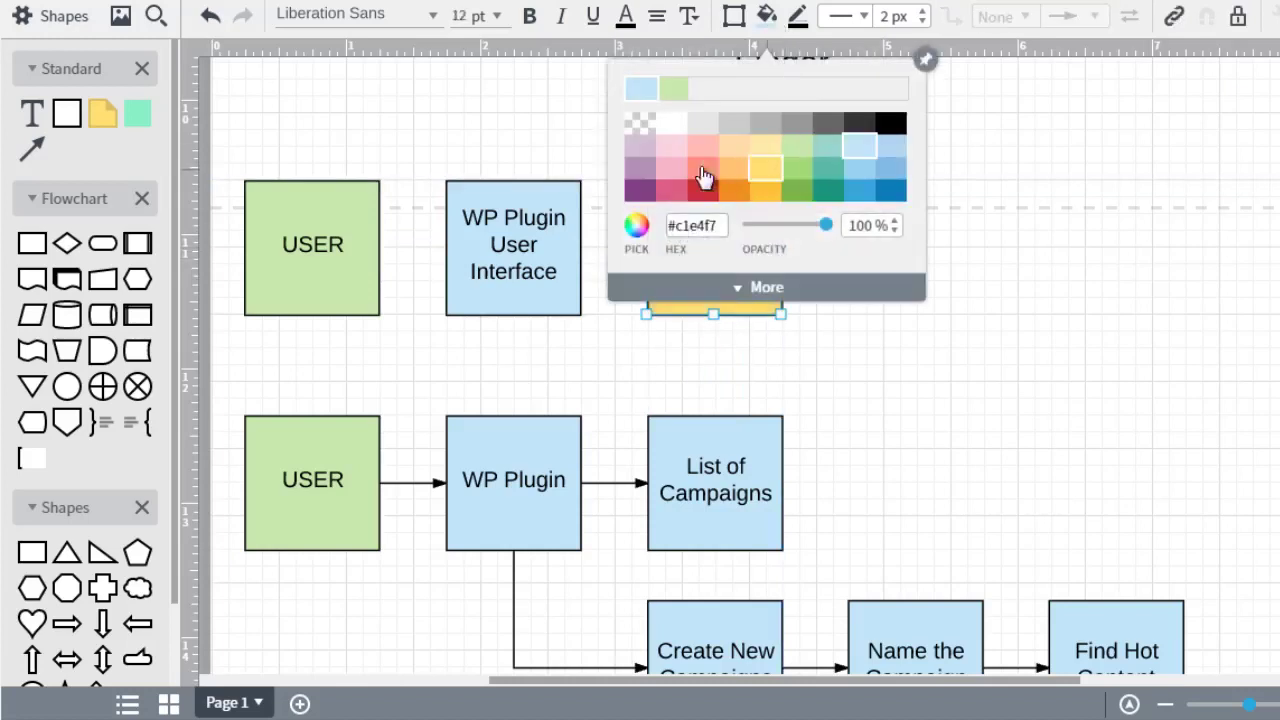
pyautogui.click(633, 147)
pyautogui.click(955, 272)
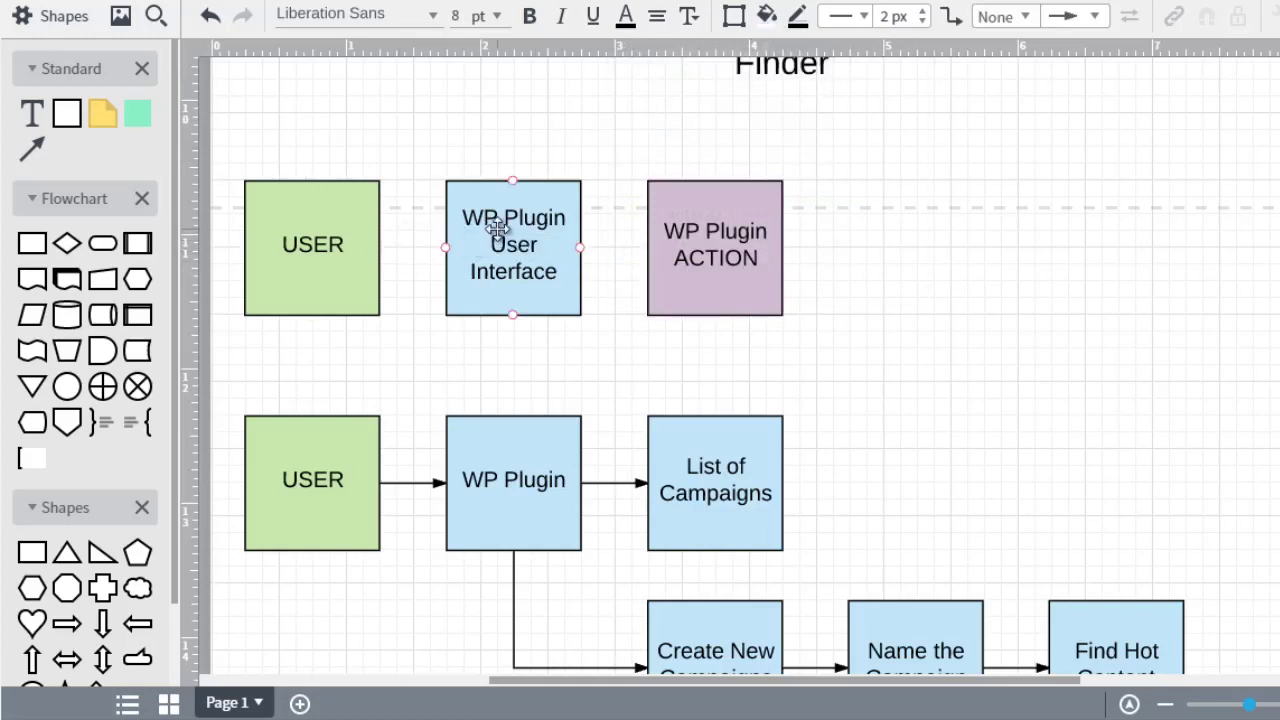
pyautogui.click(502, 243)
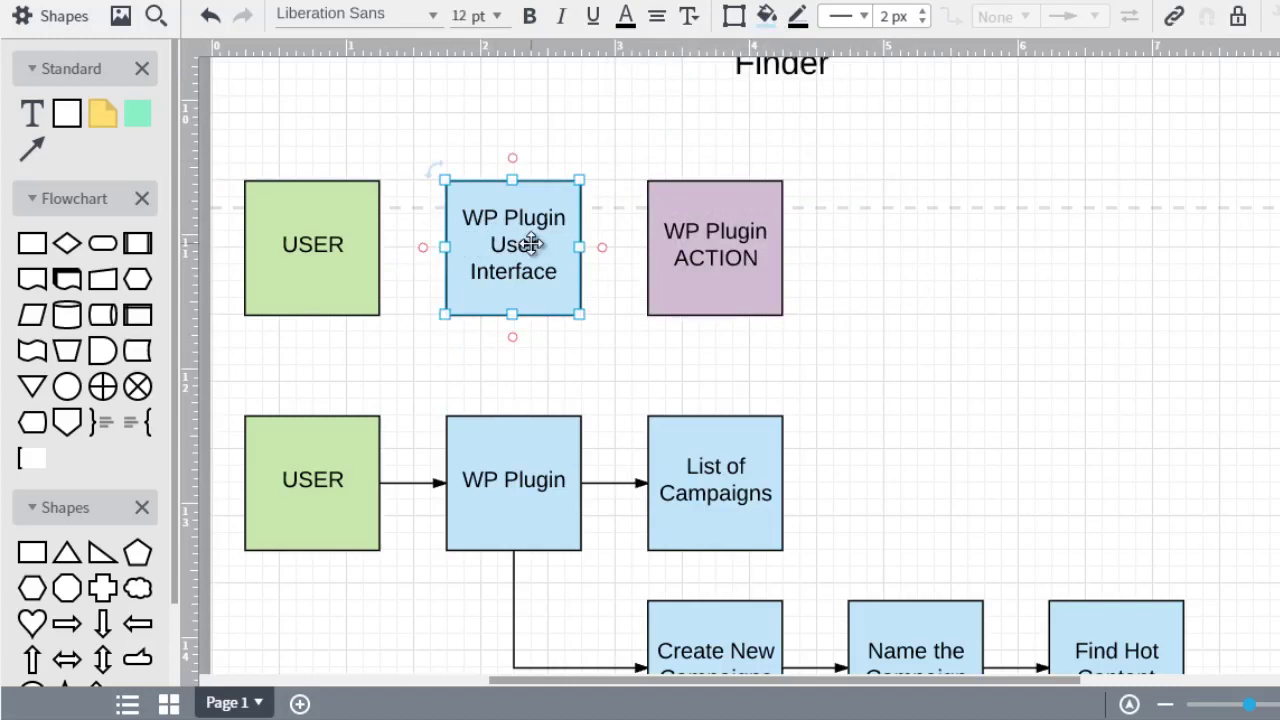
pyautogui.click(760, 258)
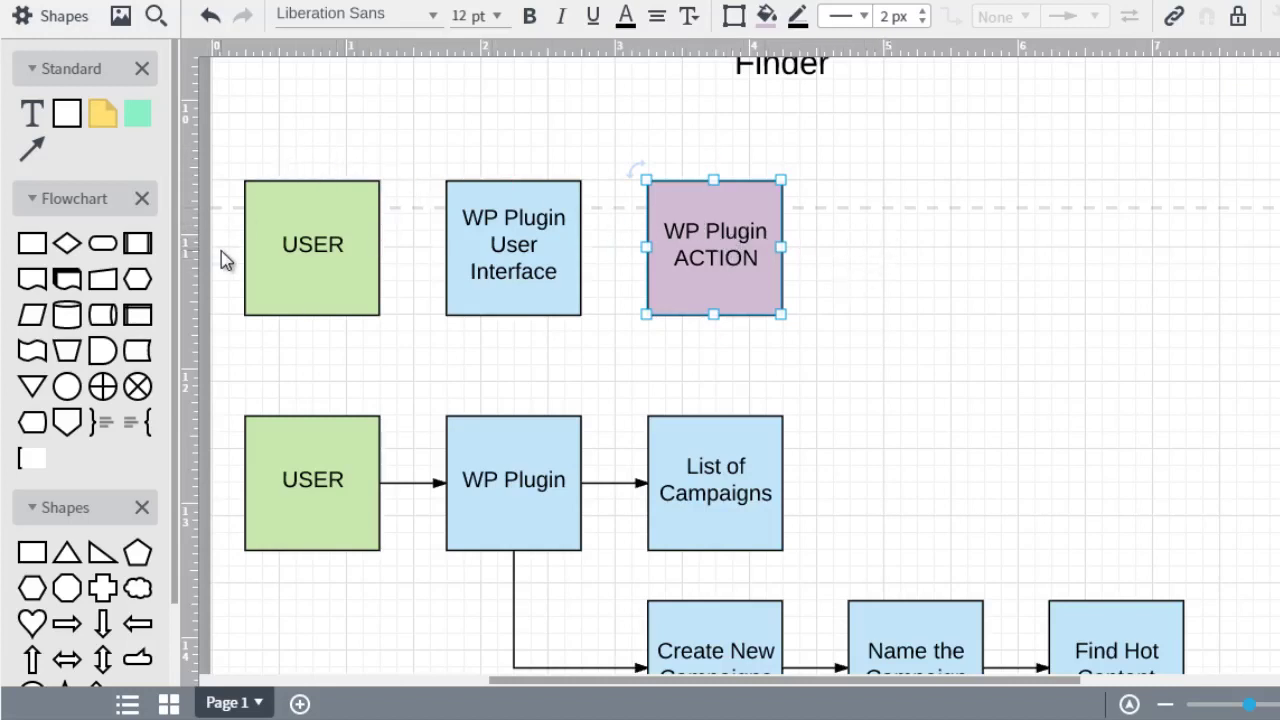
# Step: Move the three-box colour key row to a new position
pyautogui.moveTo(221, 251); pyautogui.dragTo(795, 322)
pyautogui.moveTo(721, 239); pyautogui.dragTo(988, 205)
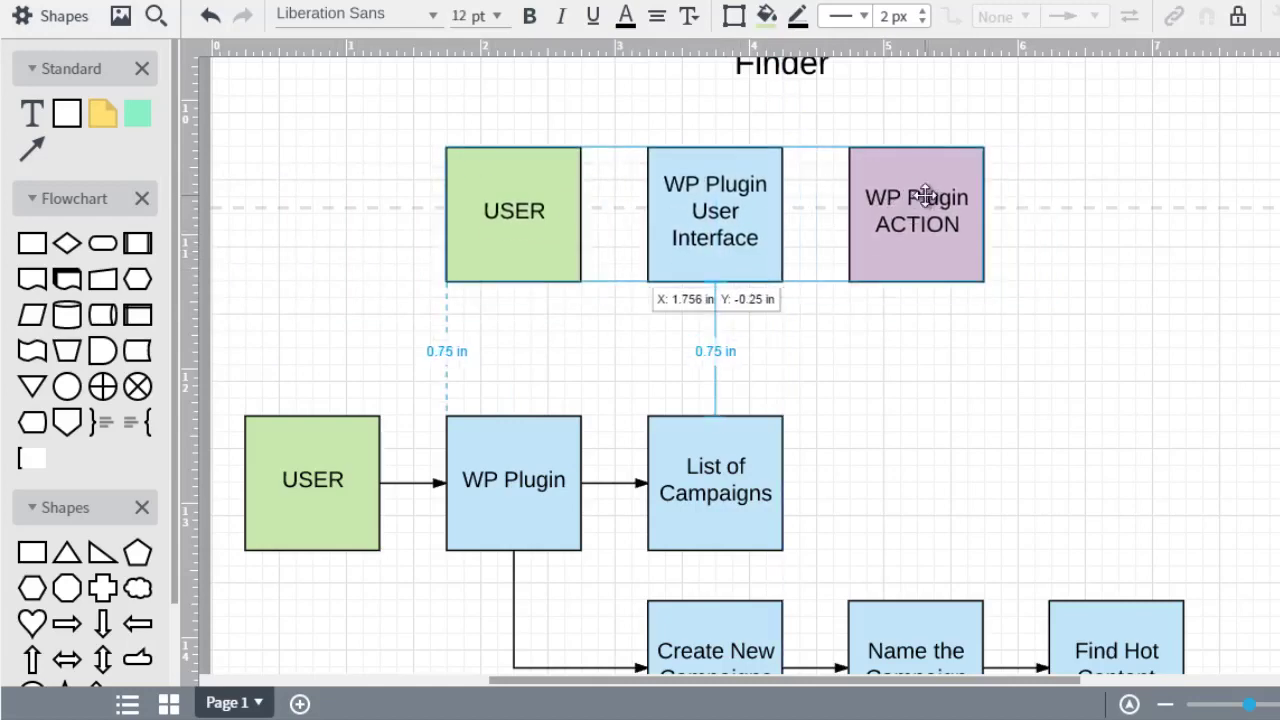
pyautogui.moveTo(984, 205); pyautogui.dragTo(921, 196)
pyautogui.scroll(-1, 924, 300)
pyautogui.scroll(-1, 924, 300)
pyautogui.scroll(-1, 924, 300)
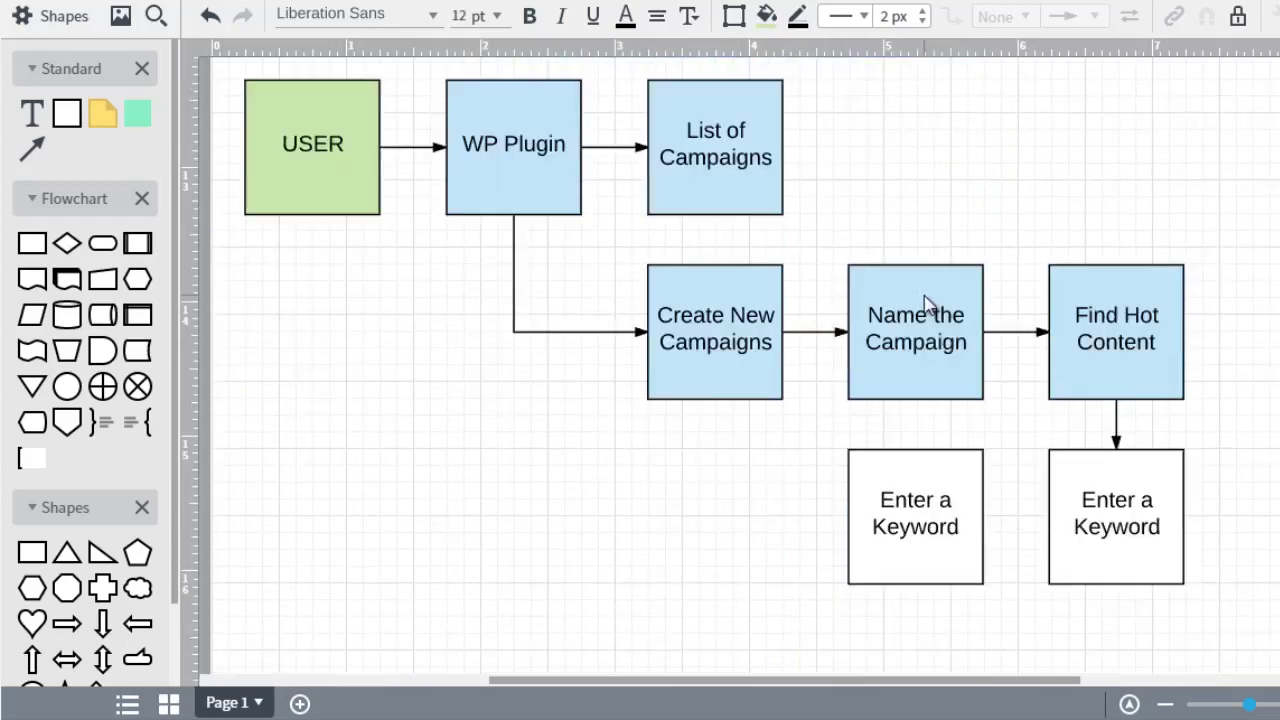
pyautogui.scroll(1, 924, 305)
pyautogui.scroll(2, 924, 305)
pyautogui.scroll(-3, 924, 305)
# Step: Fill the right Enter a Keyword box green
pyautogui.click(1131, 526)
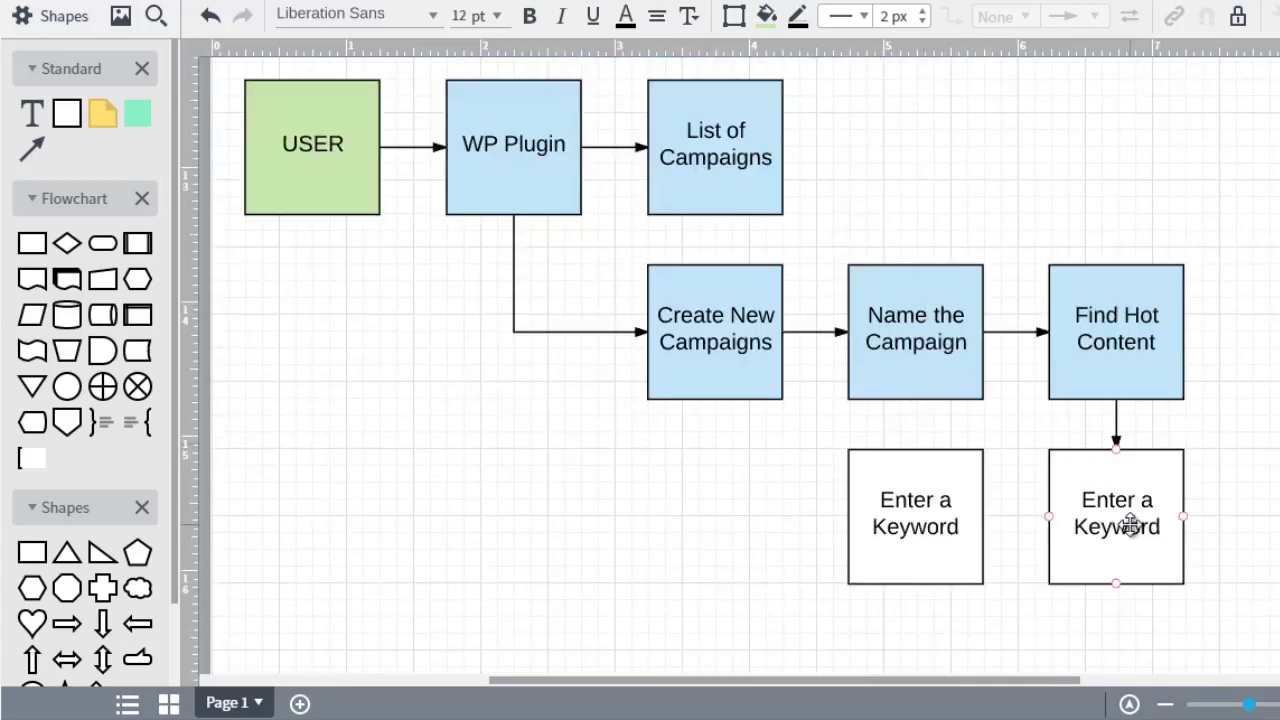
pyautogui.click(1131, 526)
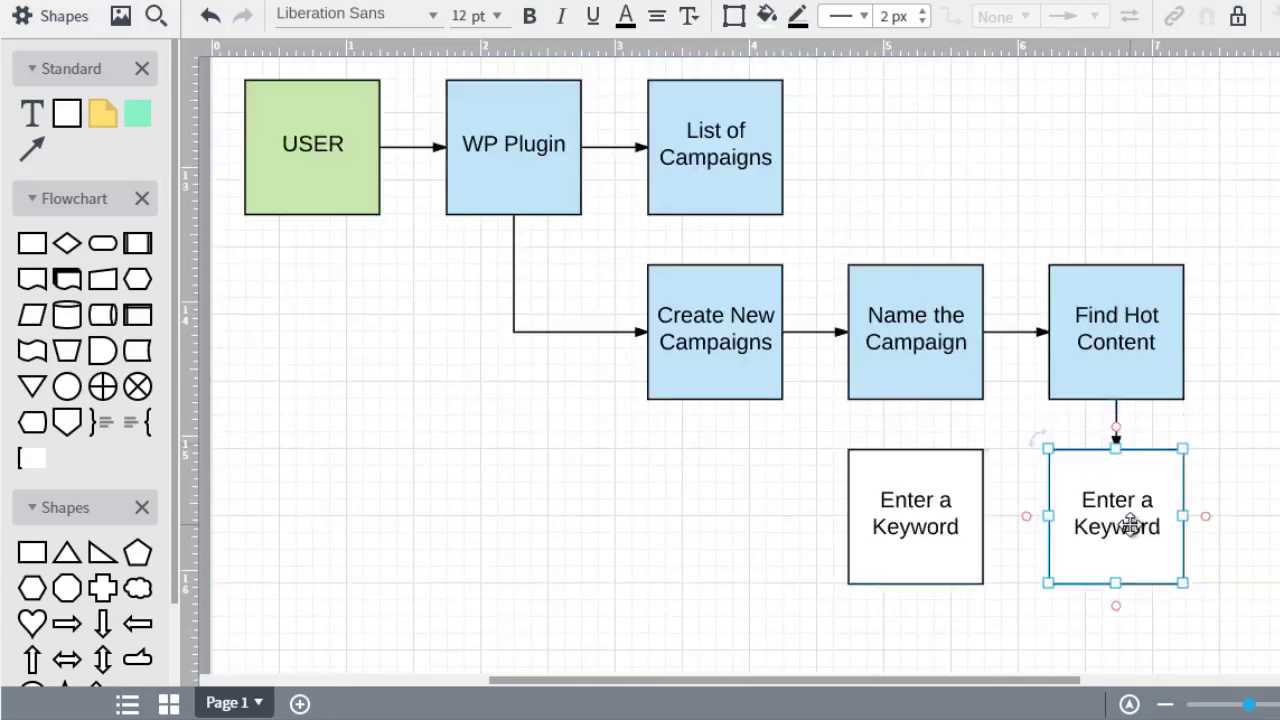
pyautogui.click(766, 17)
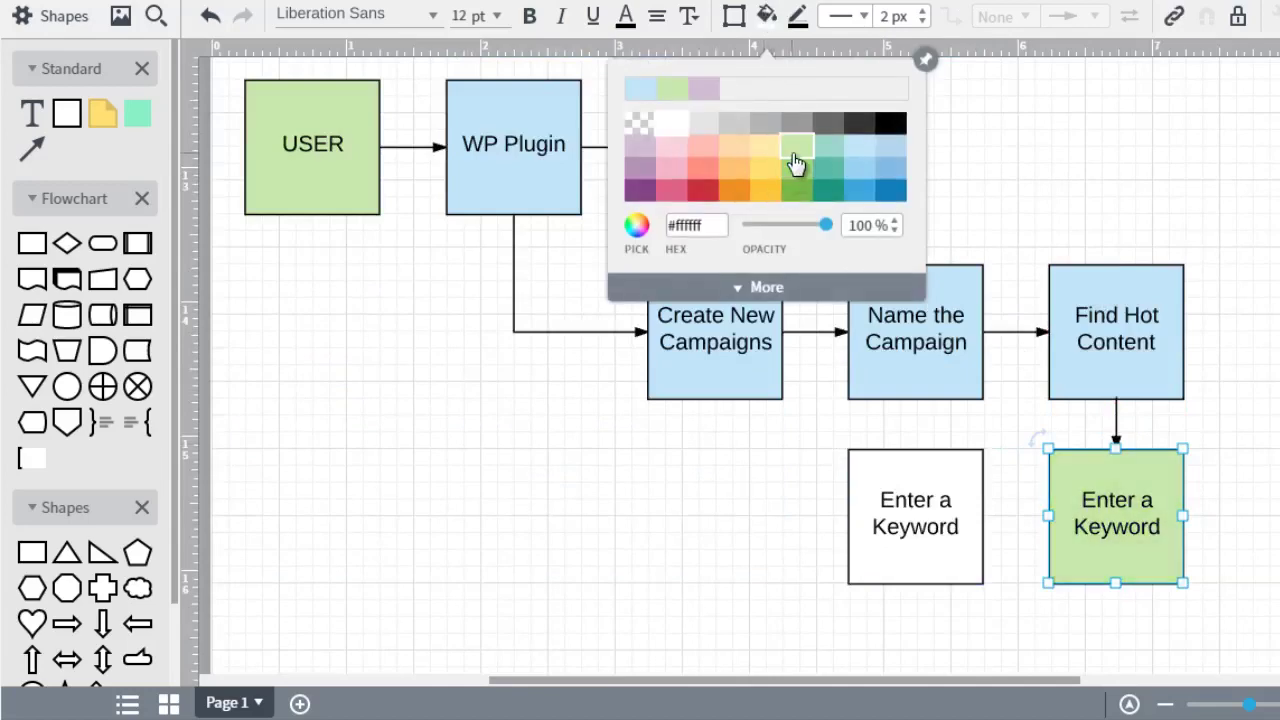
pyautogui.click(797, 168)
pyautogui.click(975, 204)
pyautogui.scroll(2, 975, 204)
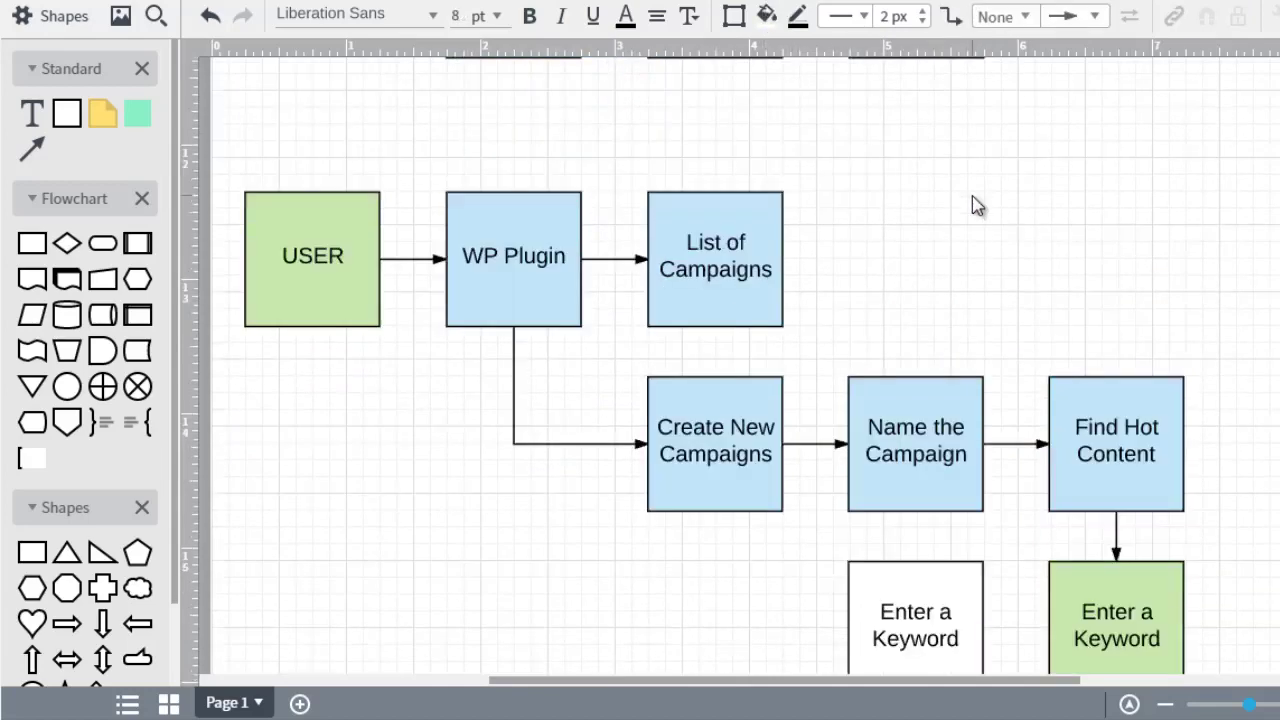
pyautogui.scroll(2, 977, 205)
pyautogui.scroll(-3, 977, 205)
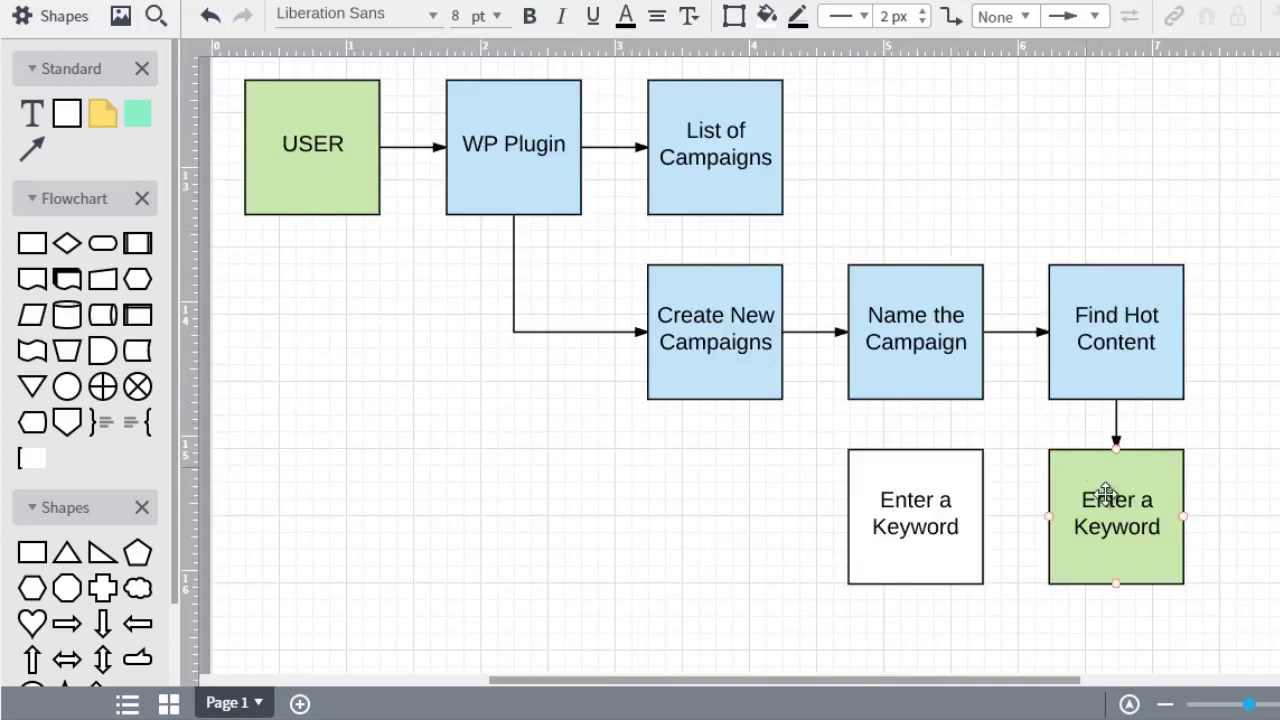
# Step: Highlight the 'THEN Plugin goes to Google' step in the WordPad notes, then return
pyautogui.hotkey('alt', 'Tab')
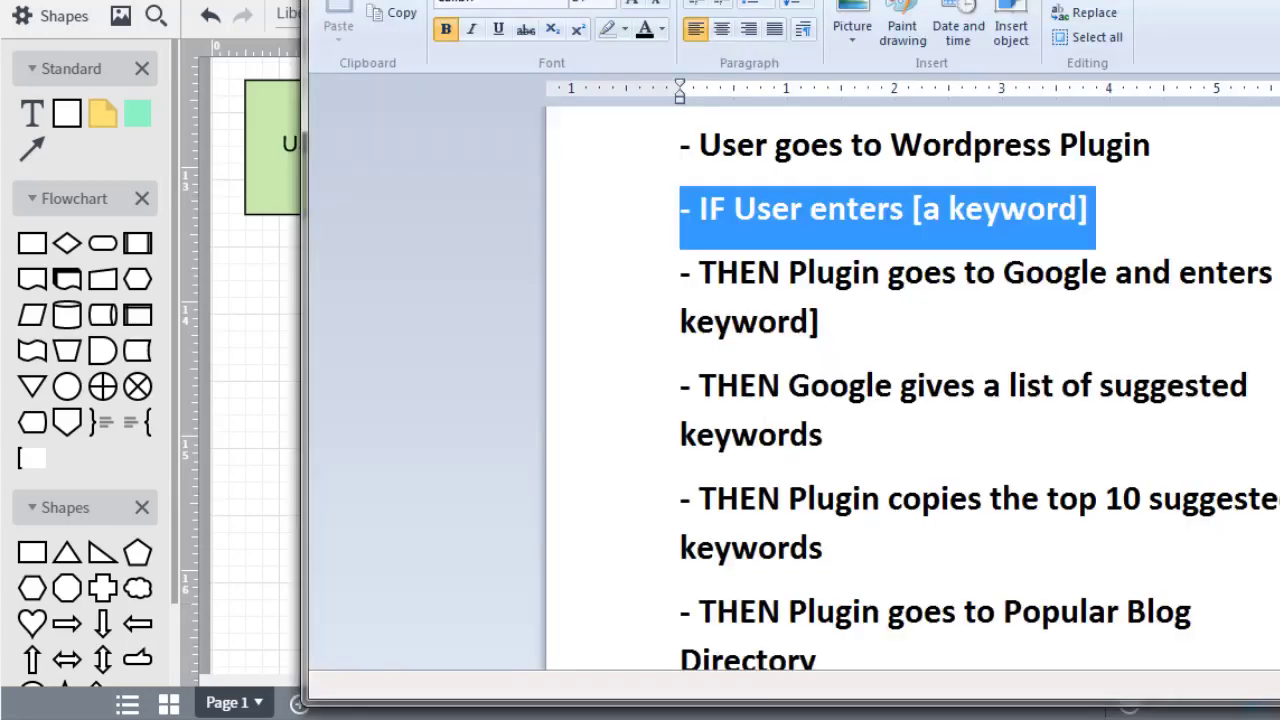
pyautogui.moveTo(642, 293); pyautogui.dragTo(638, 343)
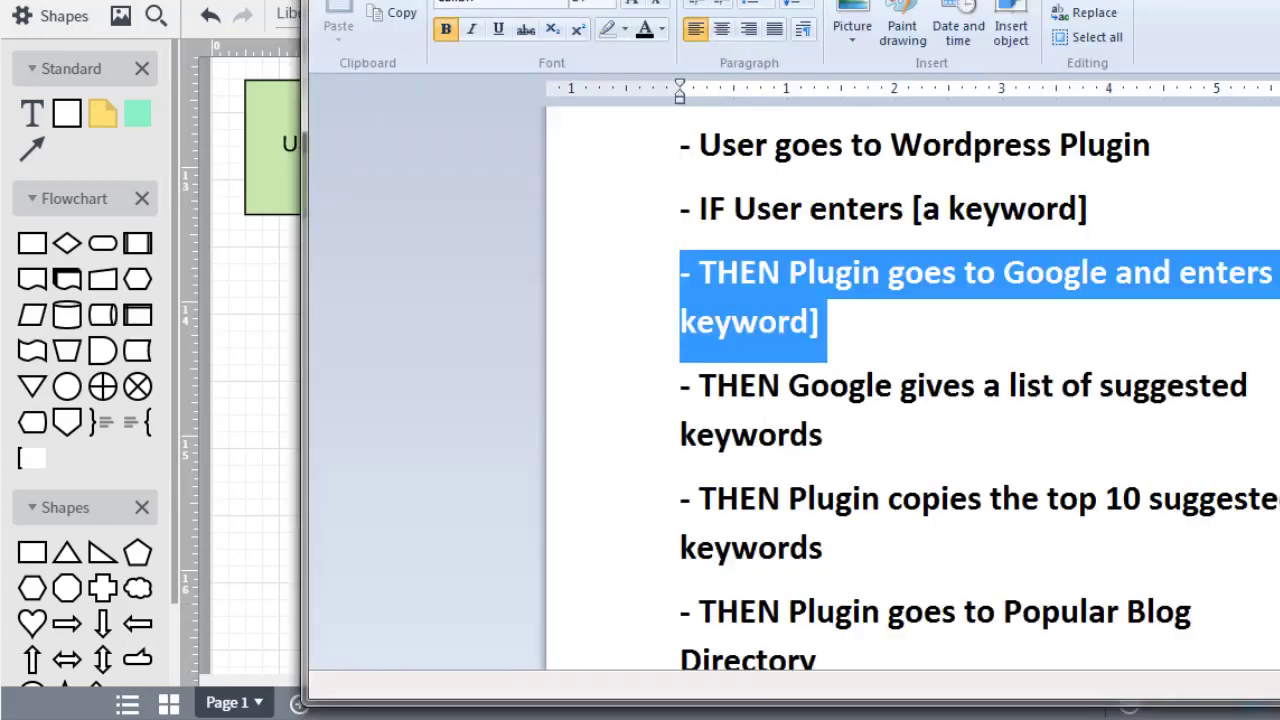
pyautogui.hotkey('alt', 'Tab')
# Step: Copy the purple WP Plugin ACTION box and paste a duplicate with Ctrl+V
pyautogui.scroll(3, 560, 157)
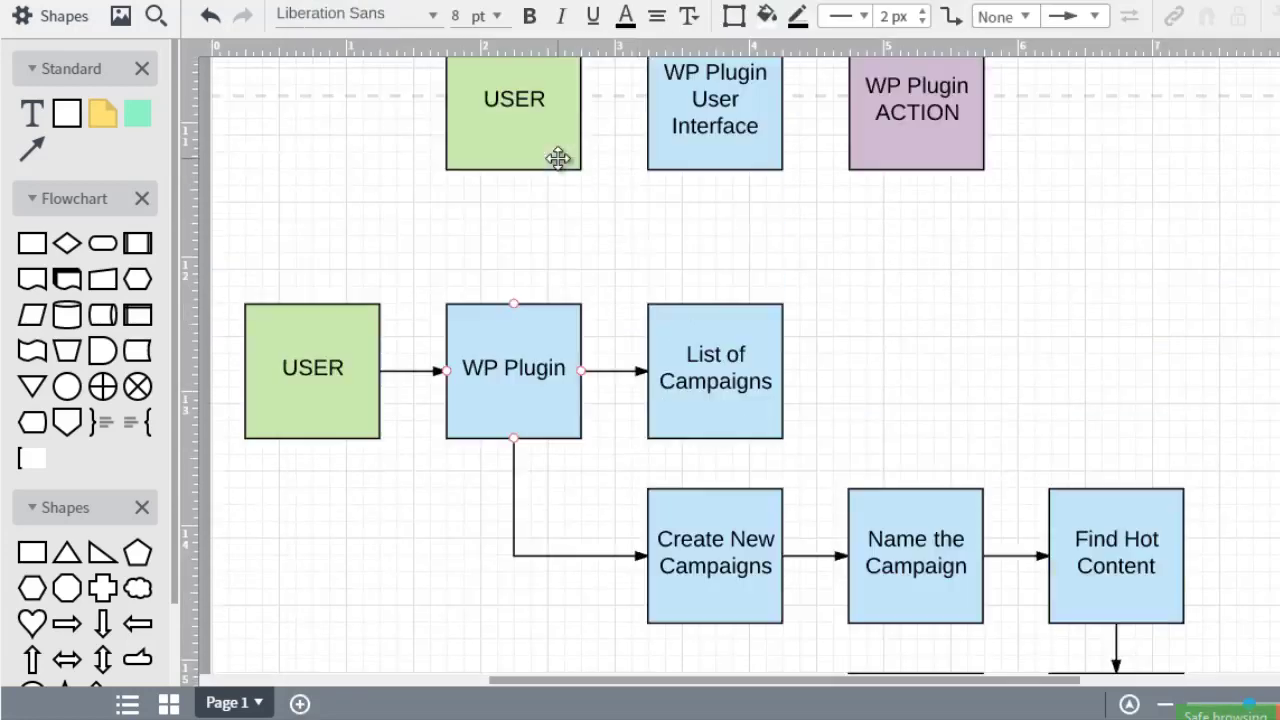
pyautogui.click(900, 125)
pyautogui.scroll(-3, 940, 229)
pyautogui.scroll(3, 940, 229)
pyautogui.rightClick(910, 101)
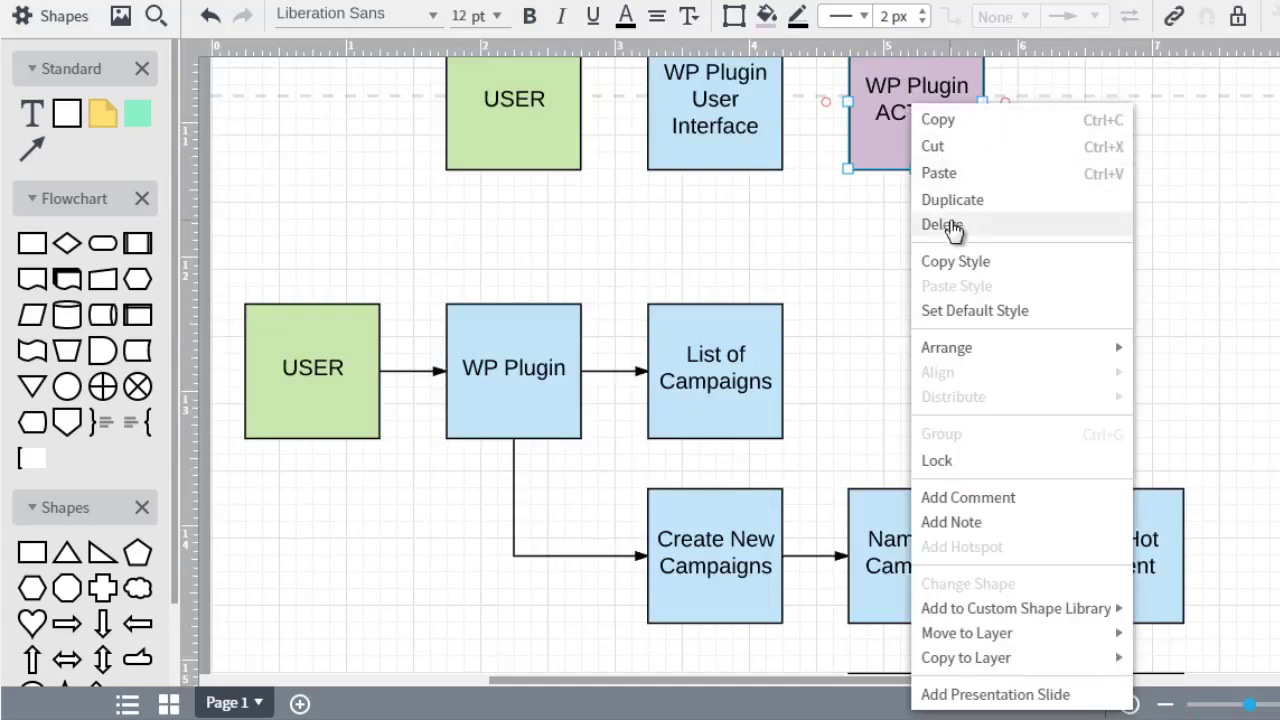
pyautogui.click(952, 122)
pyautogui.click(940, 252)
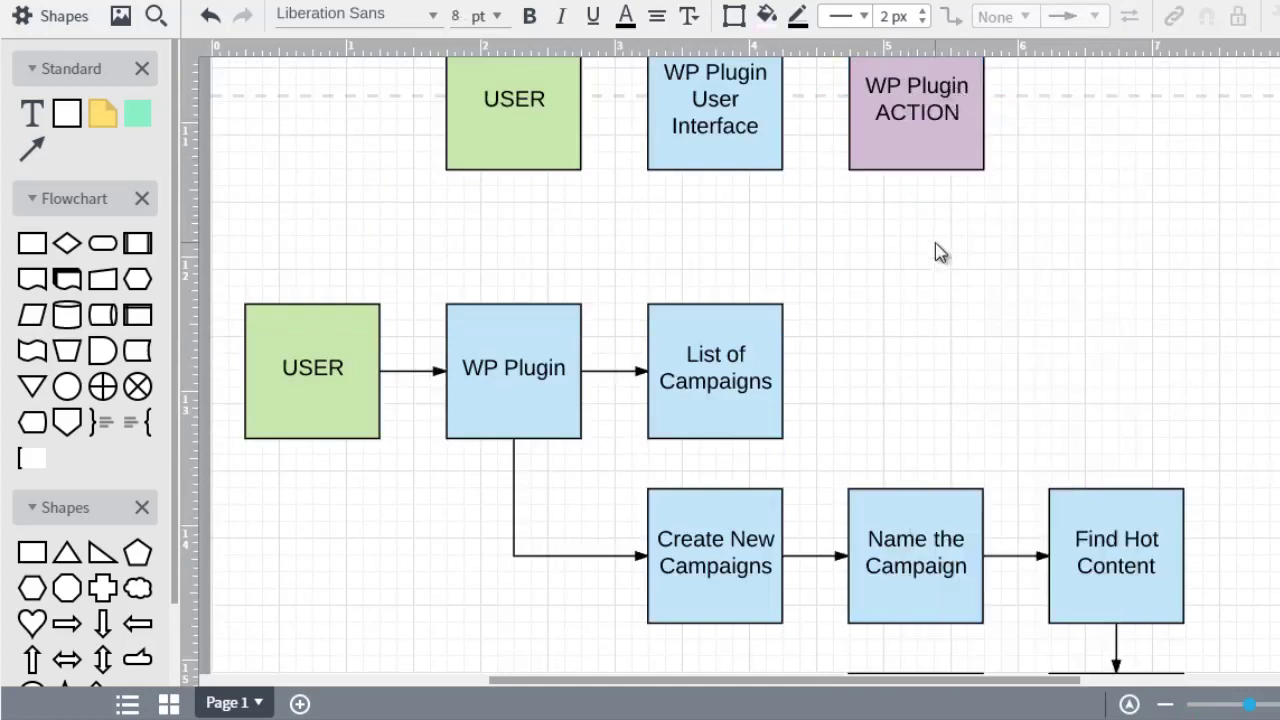
pyautogui.rightClick(937, 244)
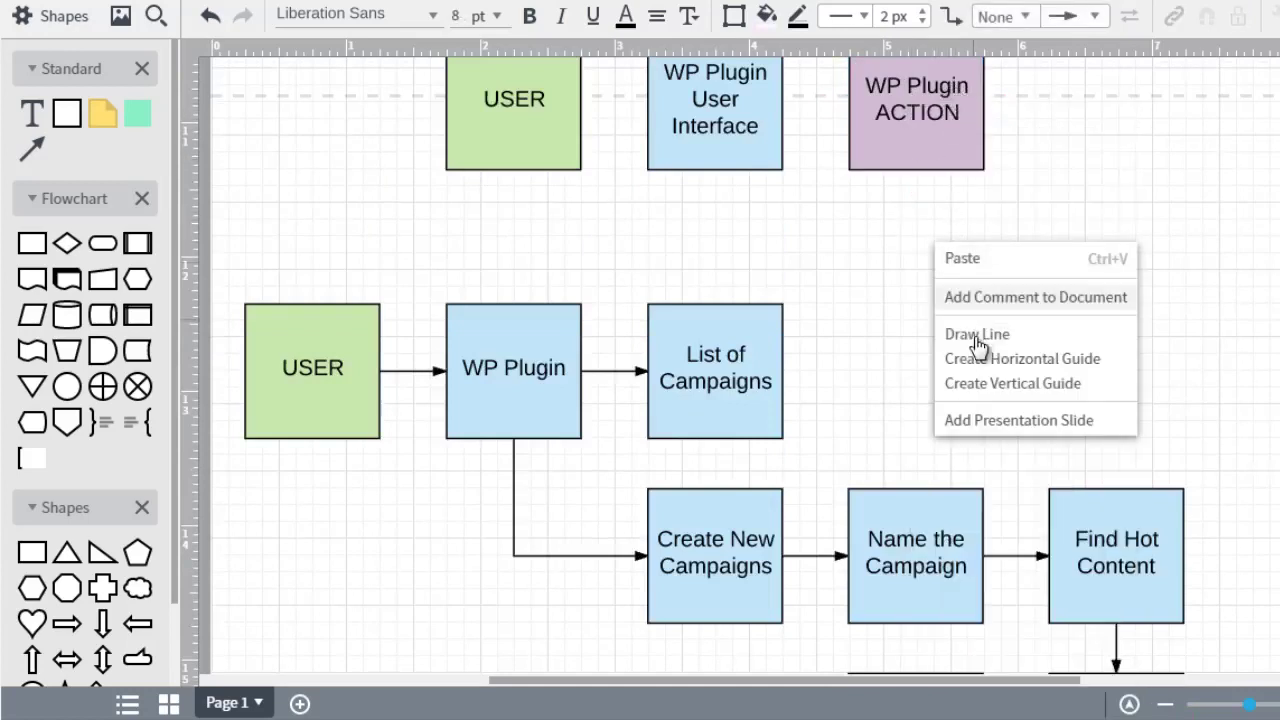
pyautogui.click(979, 260)
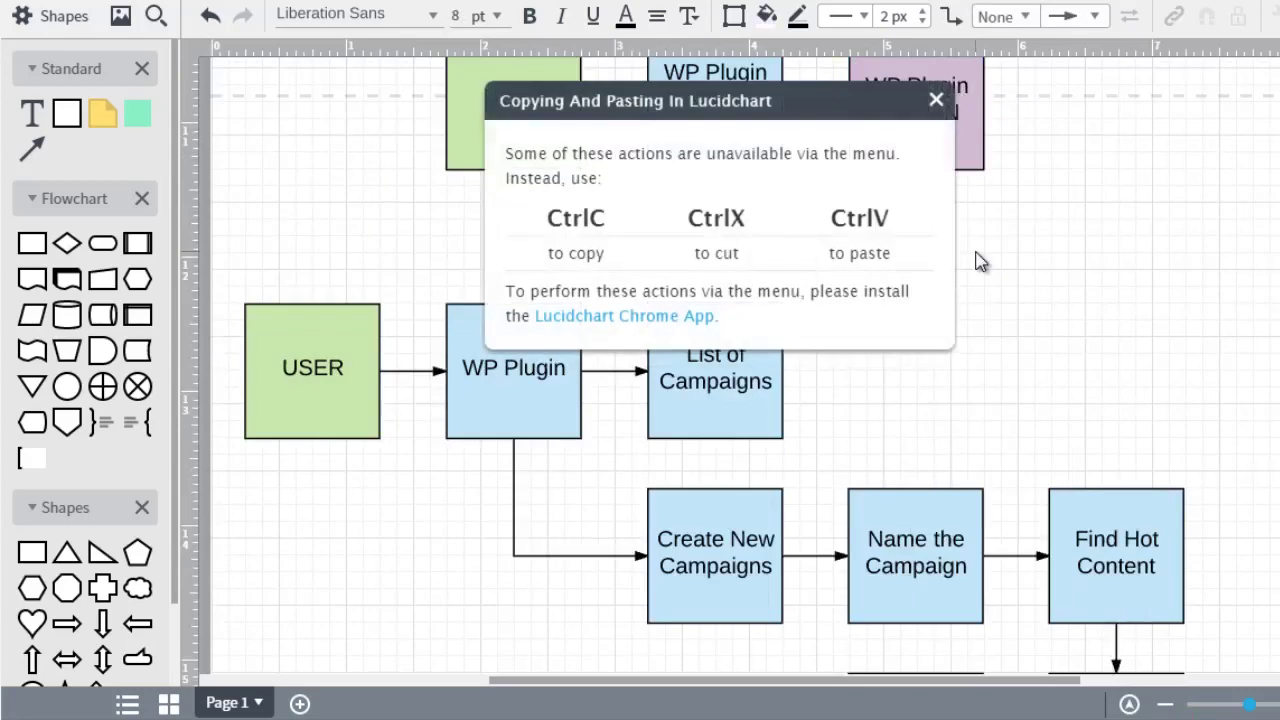
pyautogui.click(936, 100)
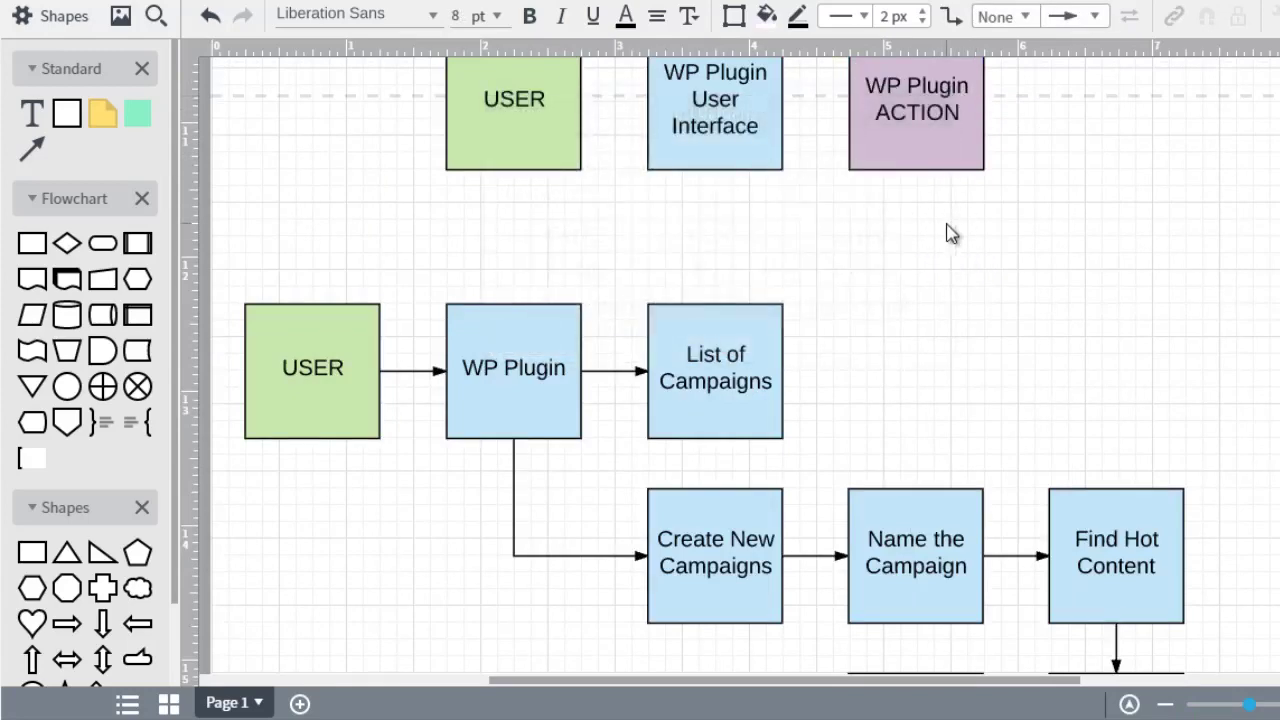
pyautogui.hotkey('ctrl', 'v')
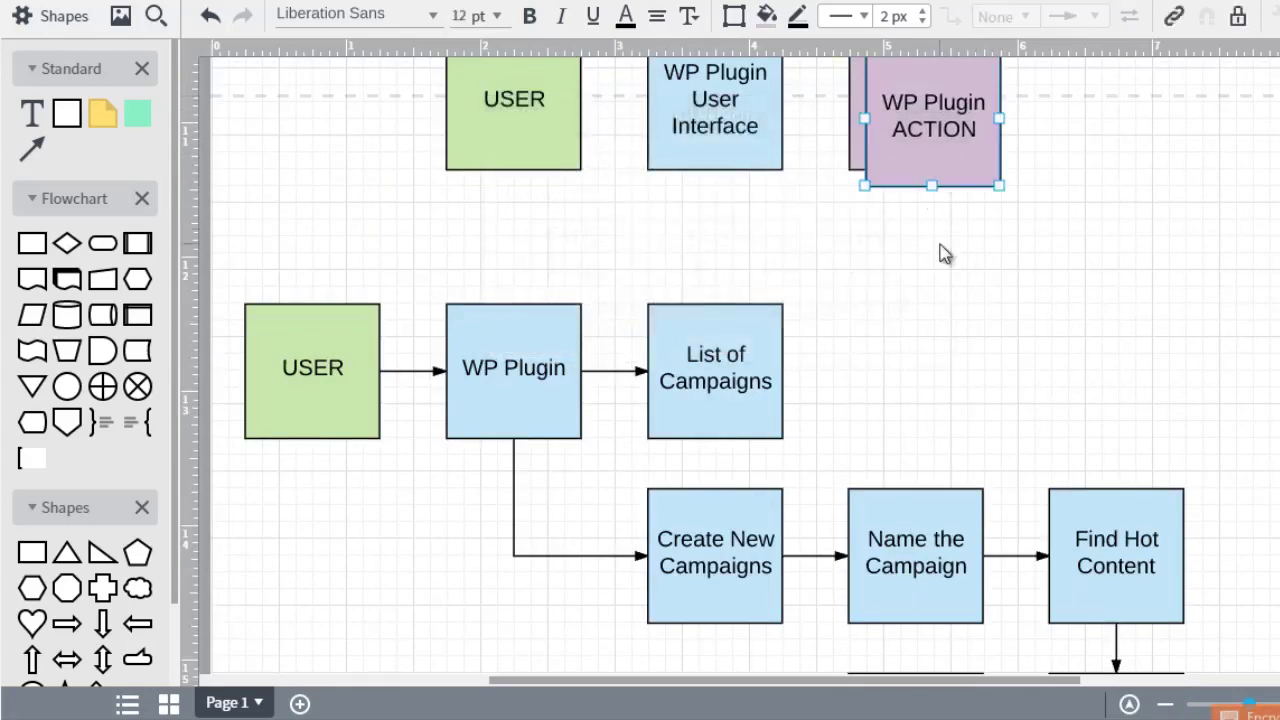
# Step: Place the duplicate beside Enter a Keyword and delete the stray white box
pyautogui.moveTo(936, 145); pyautogui.dragTo(835, 493)
pyautogui.scroll(3, 846, 448)
pyautogui.scroll(-3, 846, 448)
pyautogui.scroll(-3, 863, 271)
pyautogui.moveTo(863, 163)
pyautogui.mouseDown()
pyautogui.moveTo(762, 466)
pyautogui.moveTo(946, 427)
pyautogui.moveTo(925, 410)
pyautogui.mouseUp()
pyautogui.click(912, 407)
pyautogui.press('Delete')
pyautogui.hotkey('alt', 'Tab')
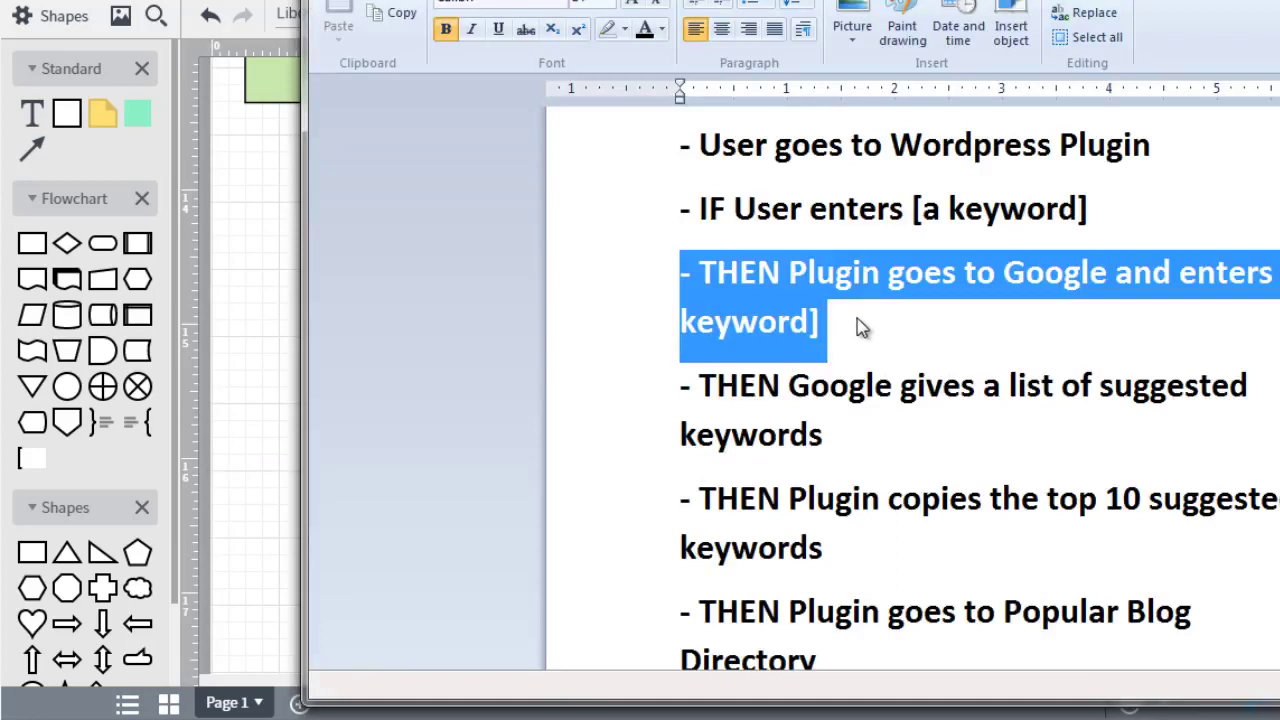
pyautogui.hotkey('alt', 'Tab')
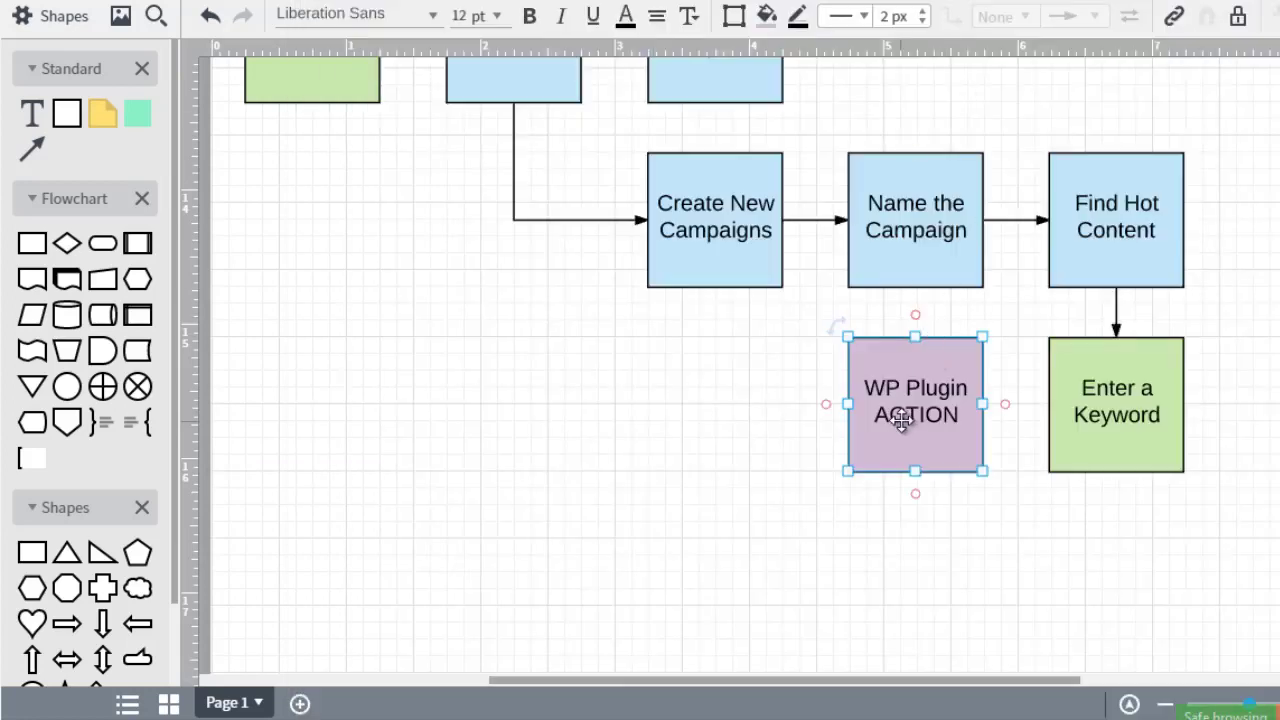
# Step: Label the purple box 'Goes to Google and enters [User Keyword]' and arrow it from Enter a Keyword
pyautogui.doubleClick(903, 418)
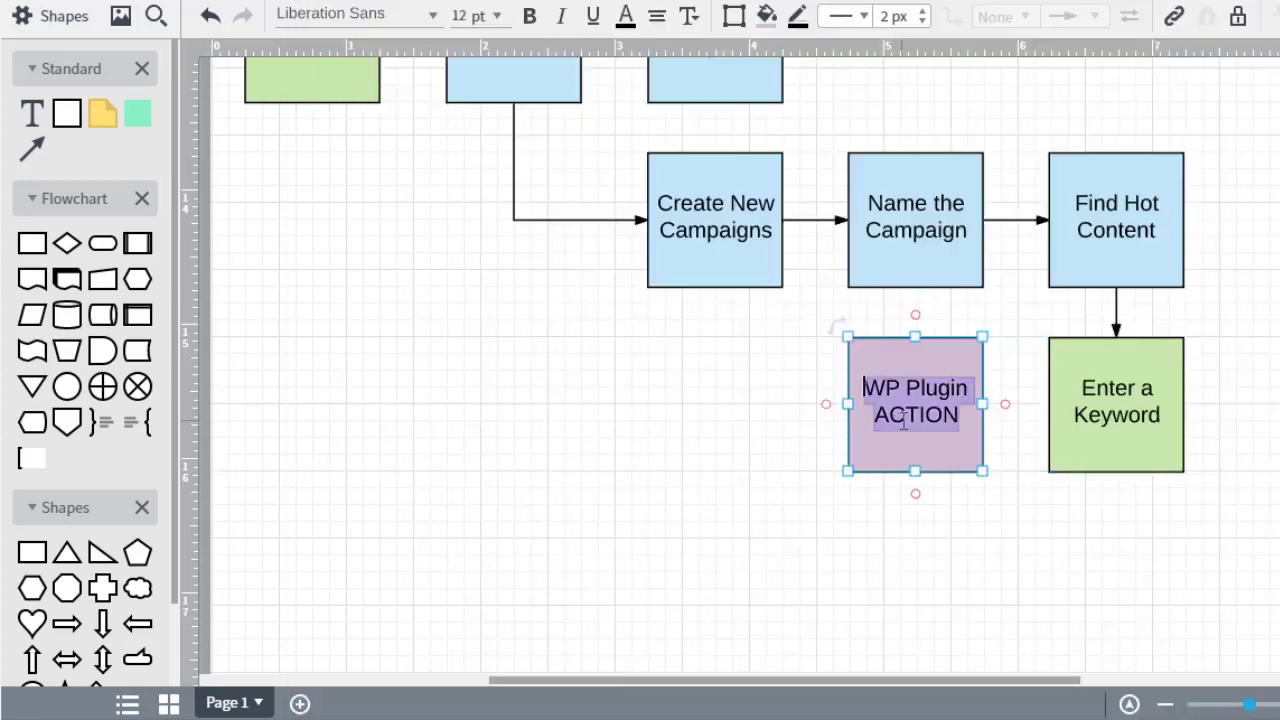
pyautogui.write("Goes to Google and enter's")
pyautogui.press('BackSpace')
pyautogui.press('BackSpace')
pyautogui.write('s [User Keyword]')
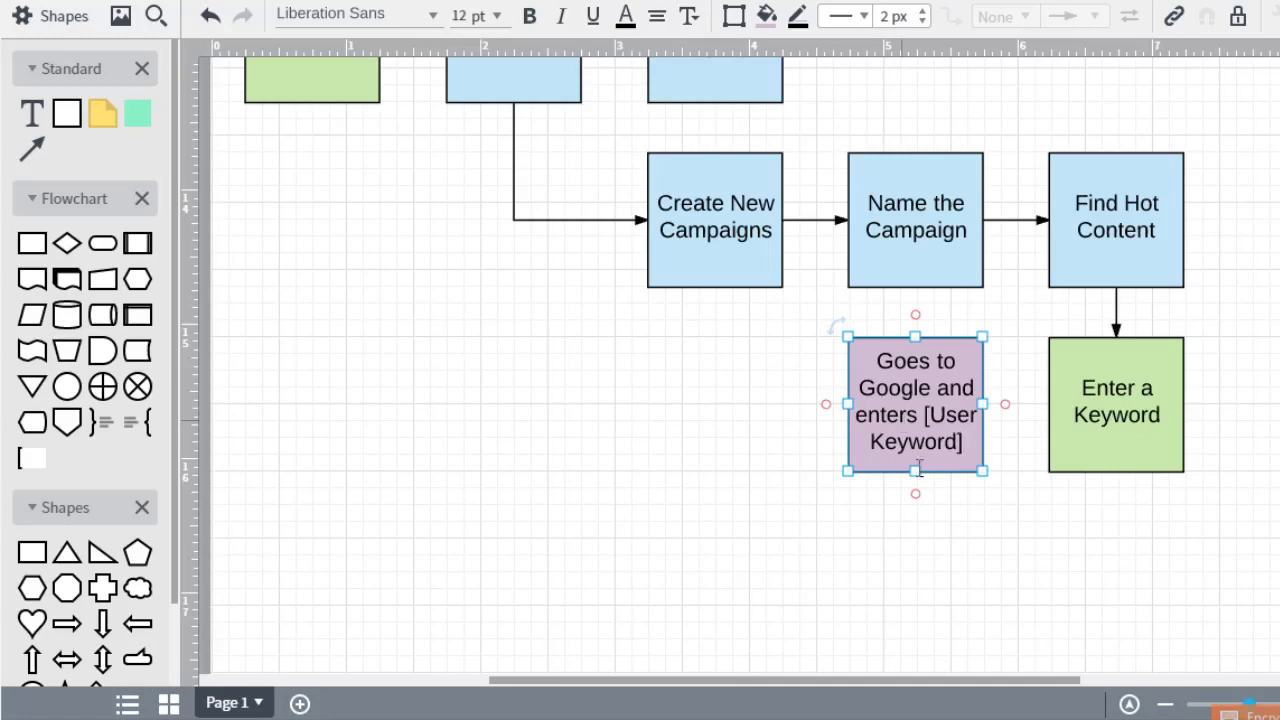
pyautogui.click(1003, 423)
pyautogui.moveTo(1043, 402); pyautogui.dragTo(984, 405)
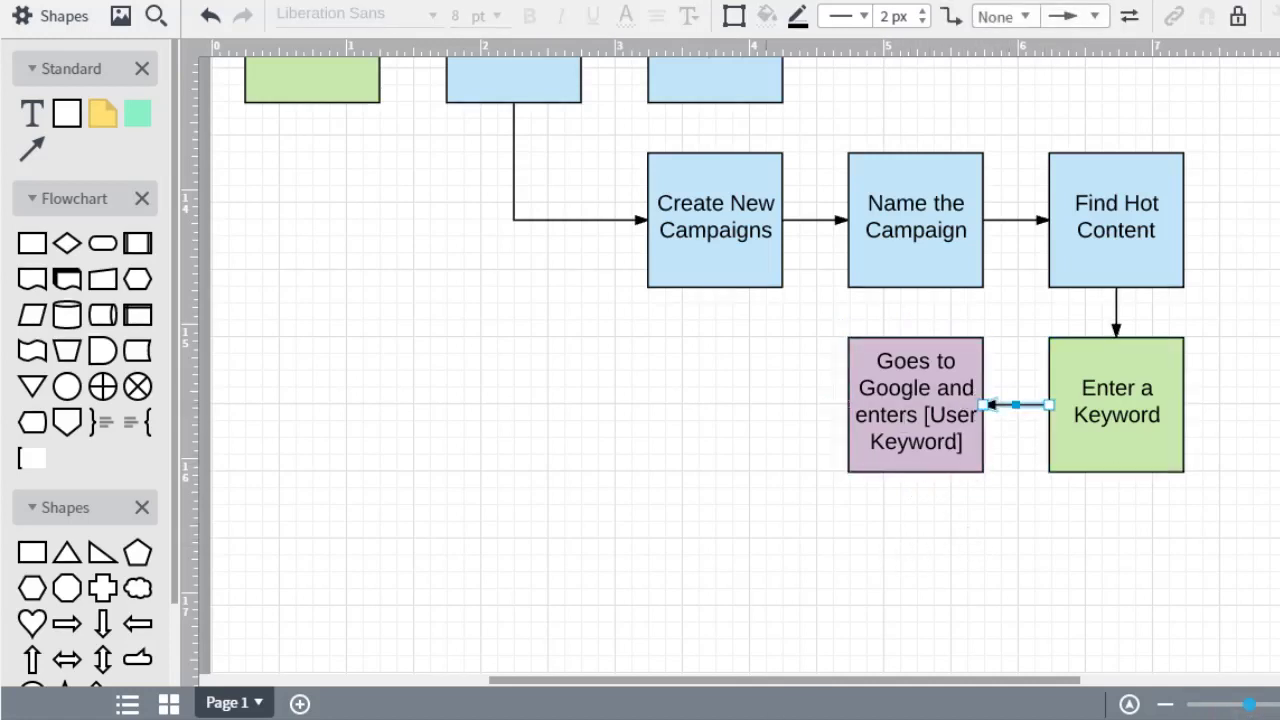
# Step: Place a white-filled copy of the purple box to its left
pyautogui.hotkey('alt', 'Tab')
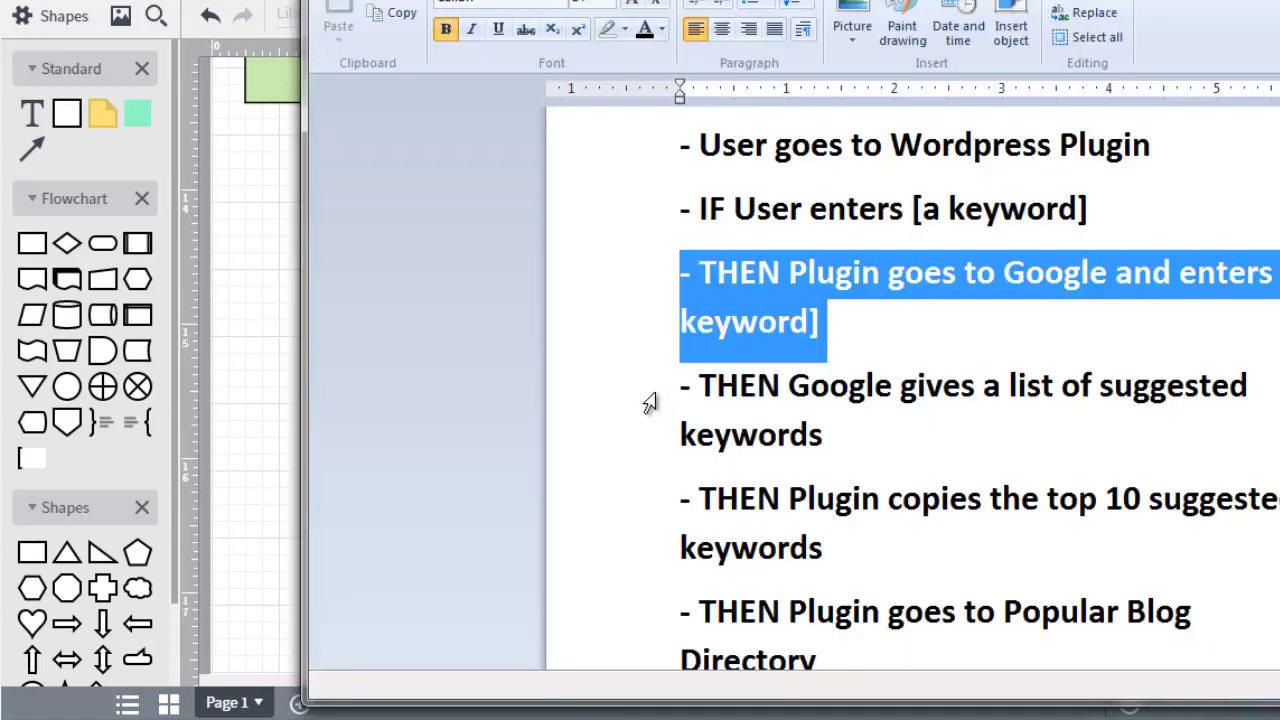
pyautogui.moveTo(651, 400); pyautogui.dragTo(651, 441)
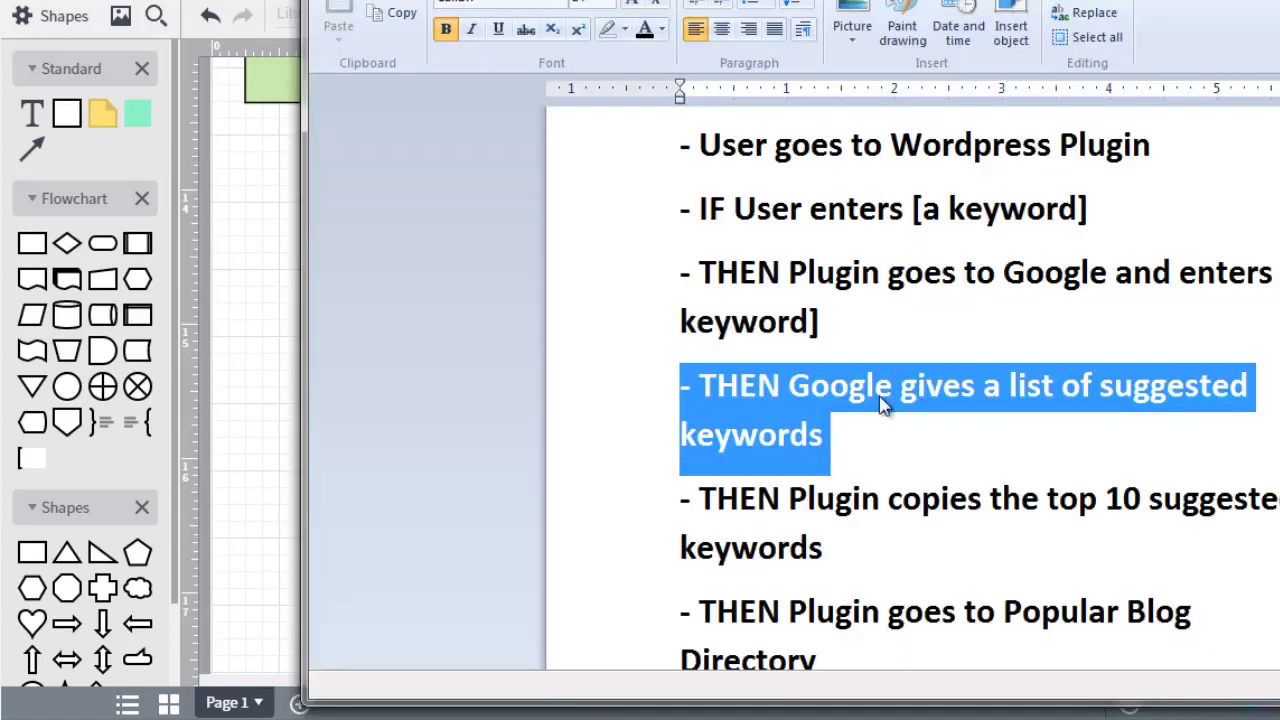
pyautogui.hotkey('alt', 'Tab')
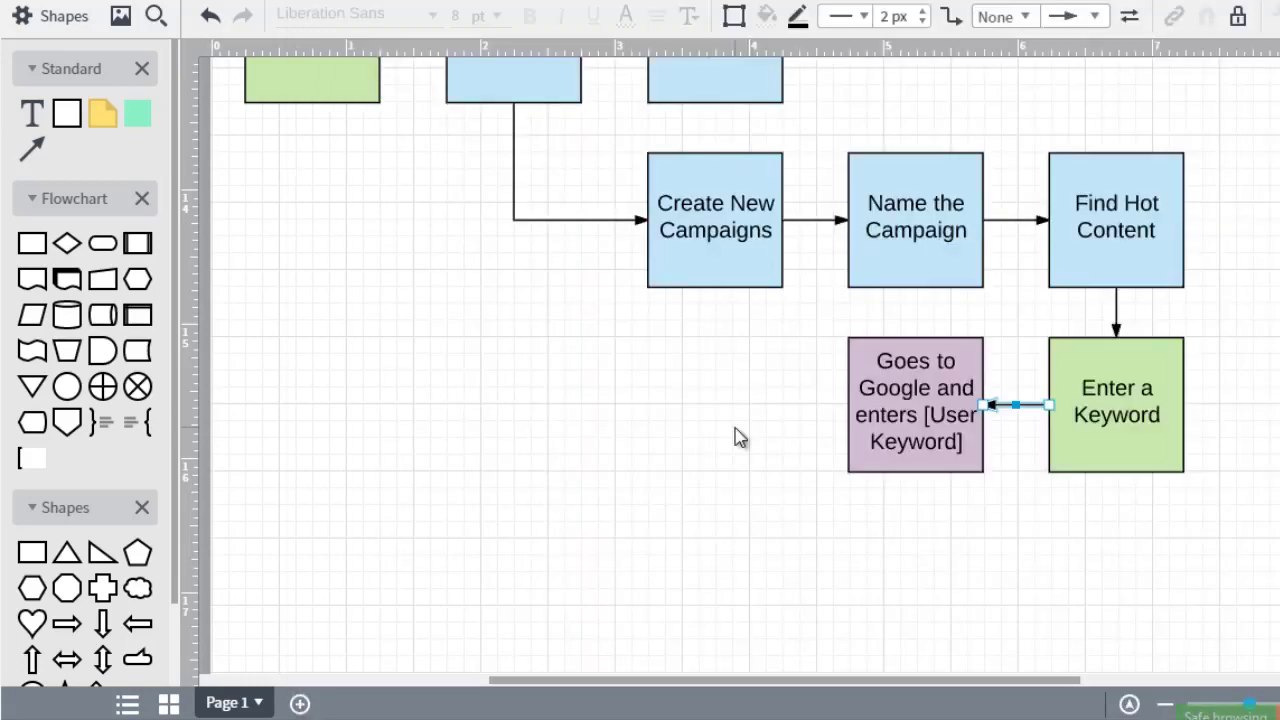
pyautogui.click(898, 375)
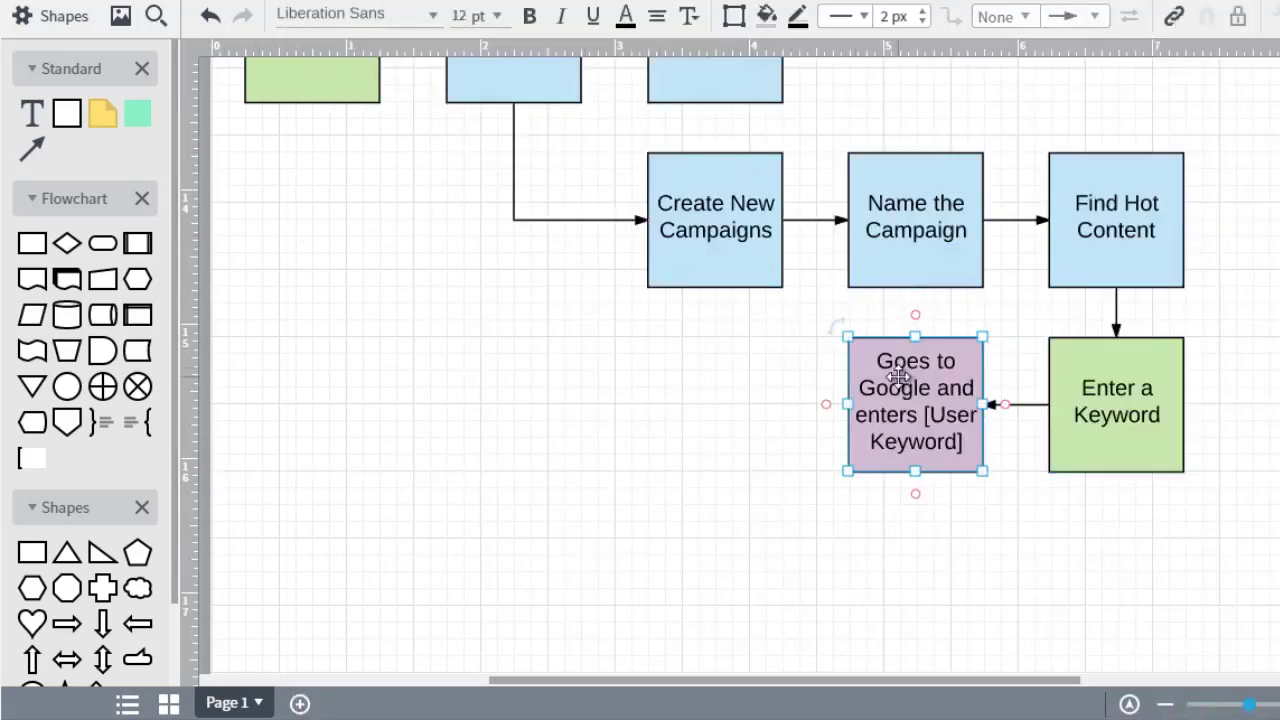
pyautogui.moveTo(898, 375); pyautogui.dragTo(683, 352)
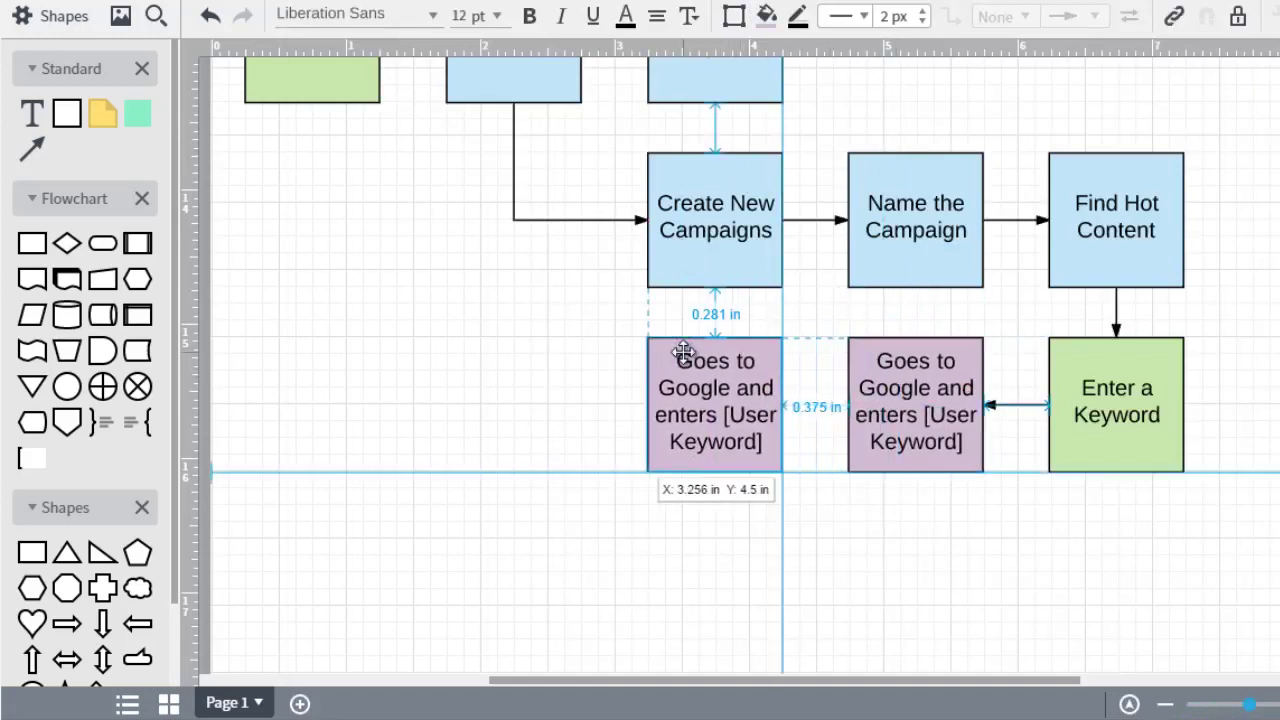
pyautogui.click(683, 352)
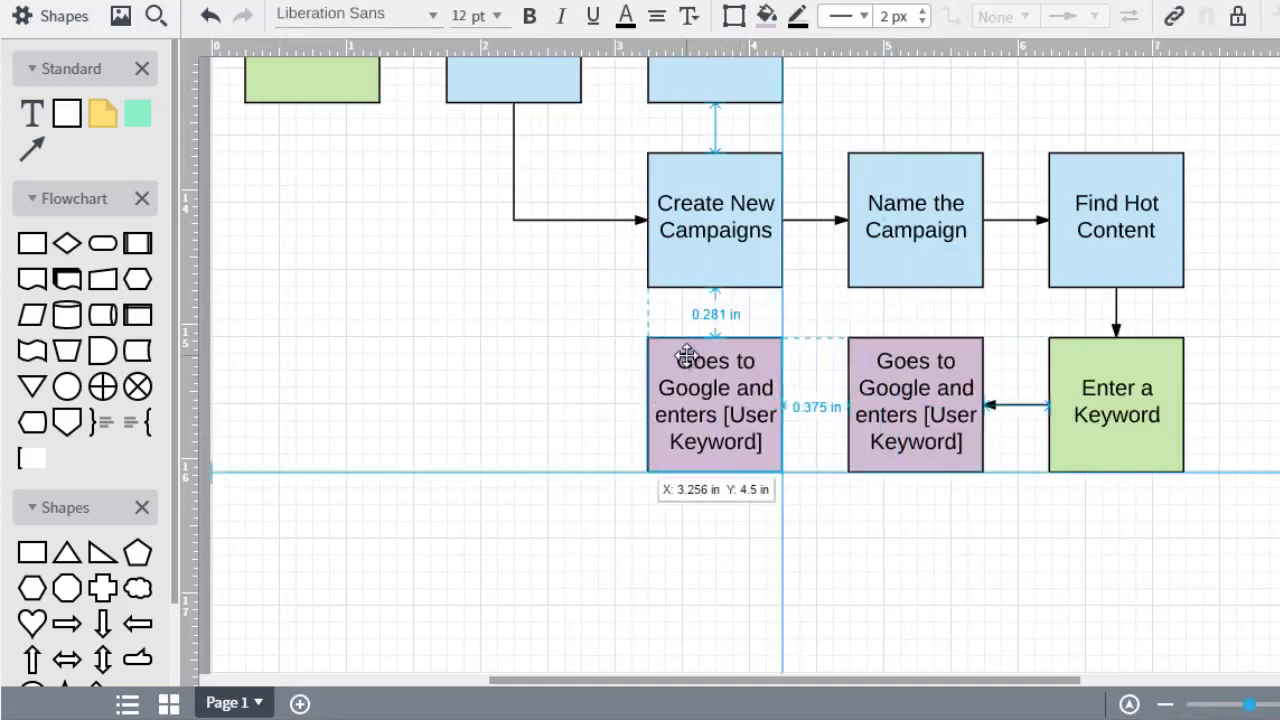
pyautogui.click(760, 30)
pyautogui.click(675, 120)
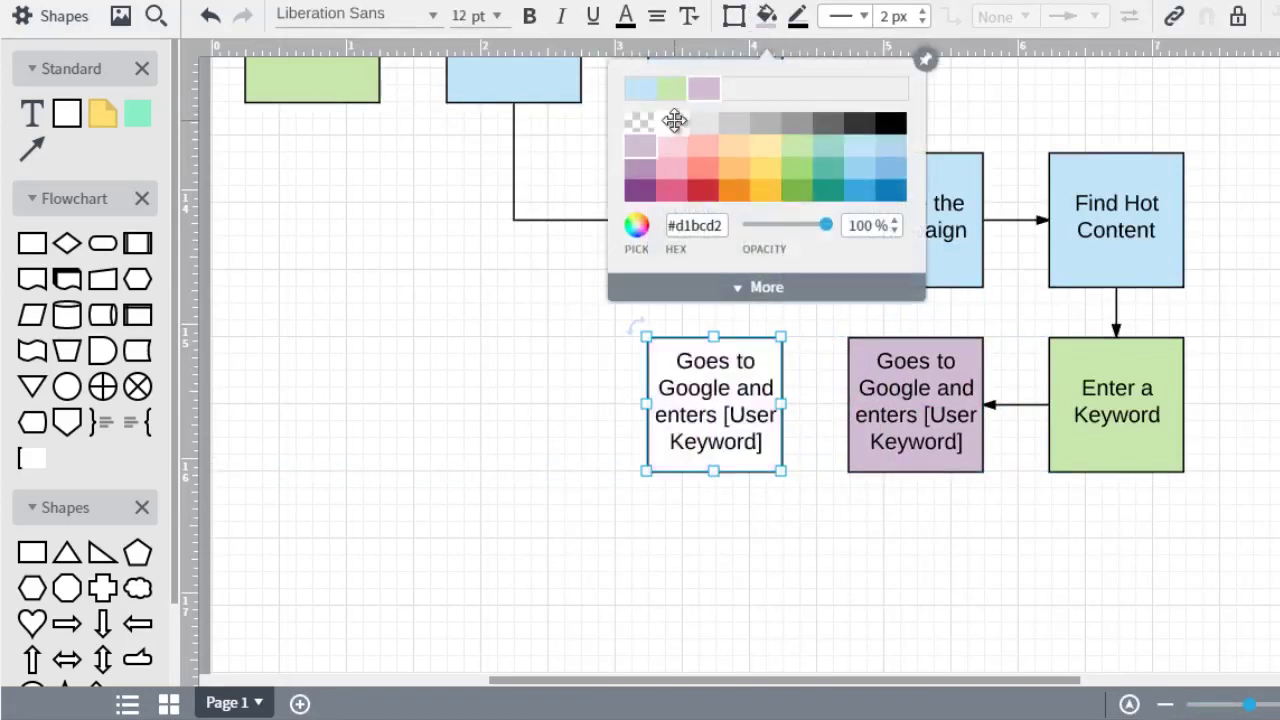
pyautogui.click(716, 397)
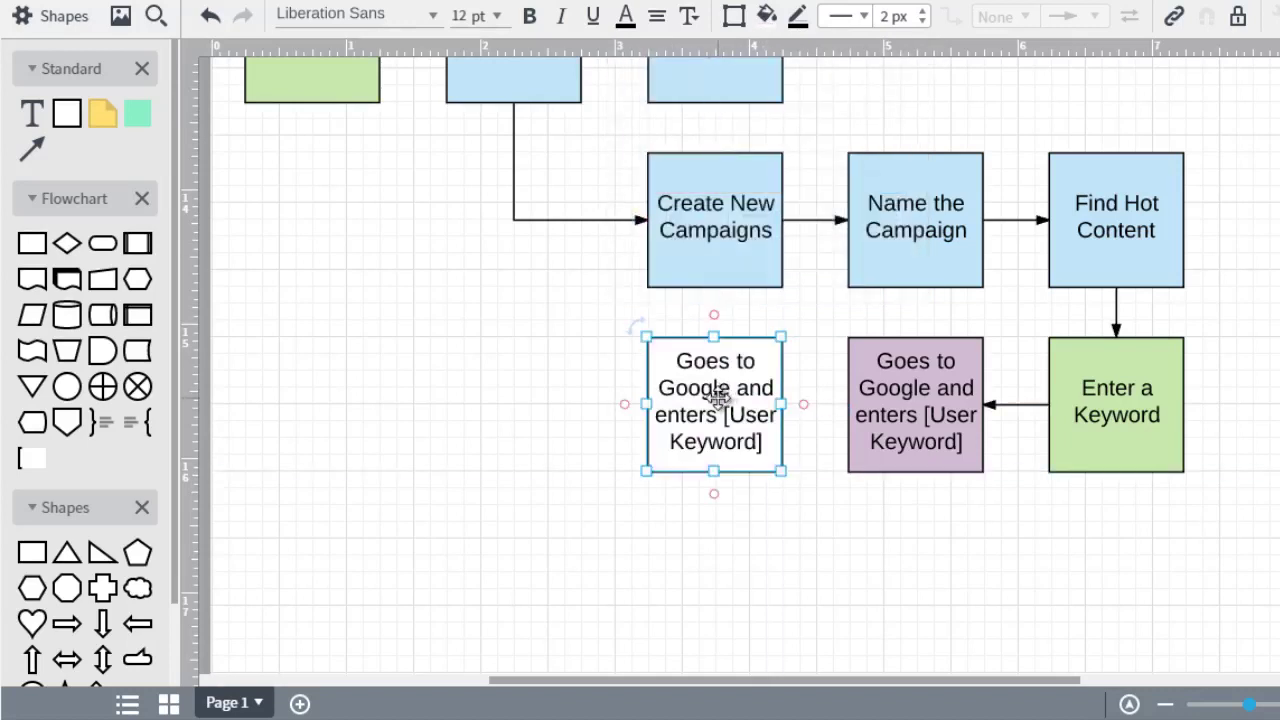
# Step: Label the white box 'Google Shows a List of Suggested Keywords'
pyautogui.doubleClick(716, 397)
pyautogui.write('Google Shows a Lis')
pyautogui.press('BackSpace')
pyautogui.press('BackSpace')
pyautogui.write('ist of Suges')
pyautogui.press('BackSpace')
pyautogui.press('BackSpace')
pyautogui.write('gested Keywords')
pyautogui.click(531, 411)
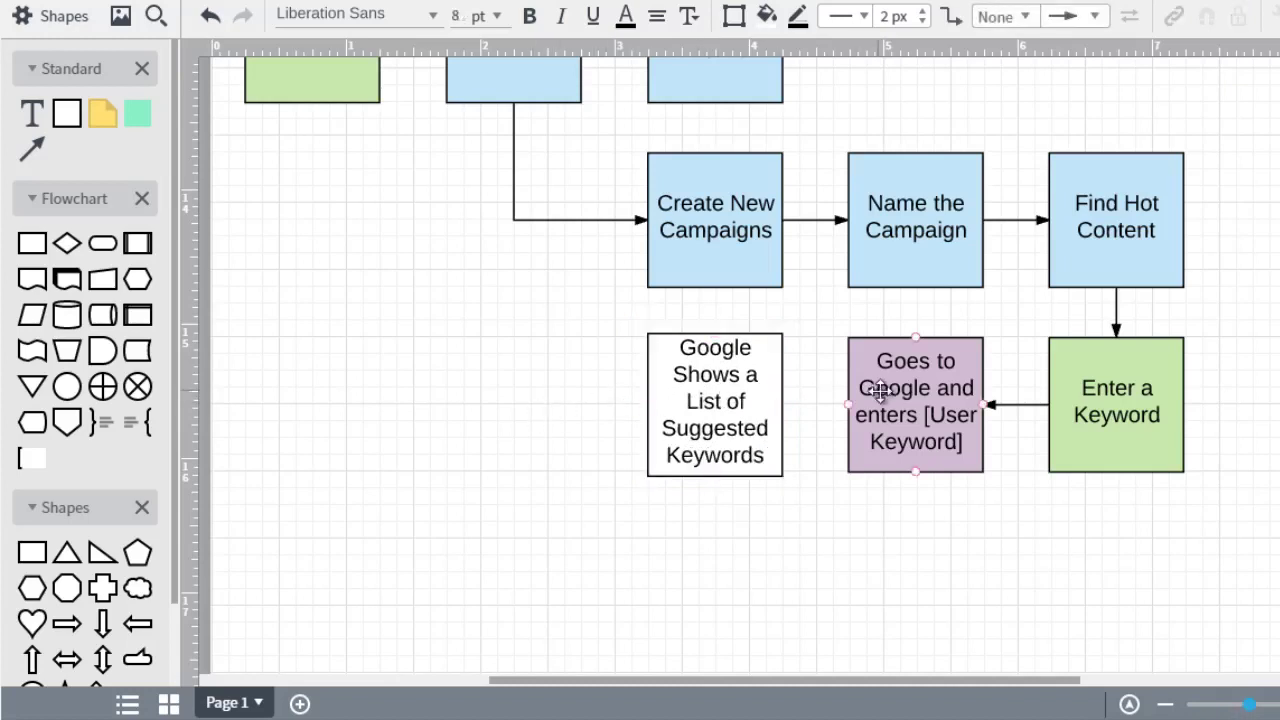
# Step: Draw an arrow from the purple Goes to Google box to the white box
pyautogui.click(846, 405)
pyautogui.click(846, 405)
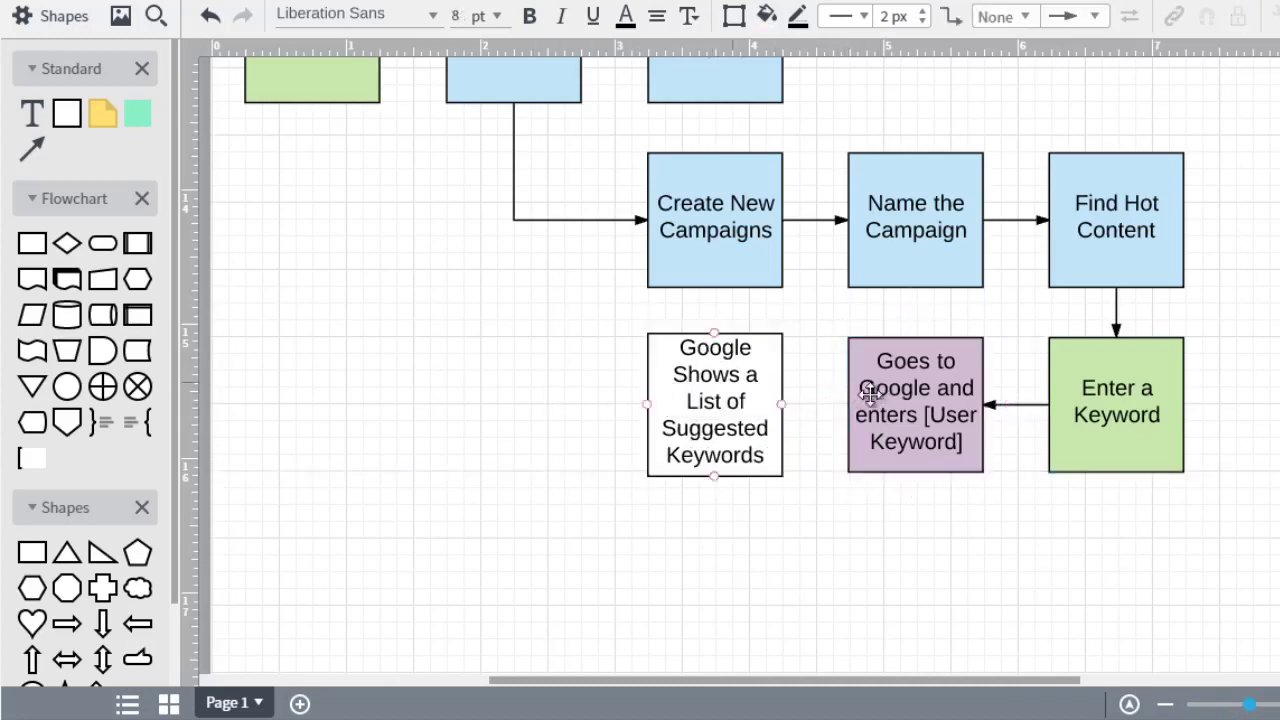
pyautogui.moveTo(846, 405); pyautogui.dragTo(783, 412)
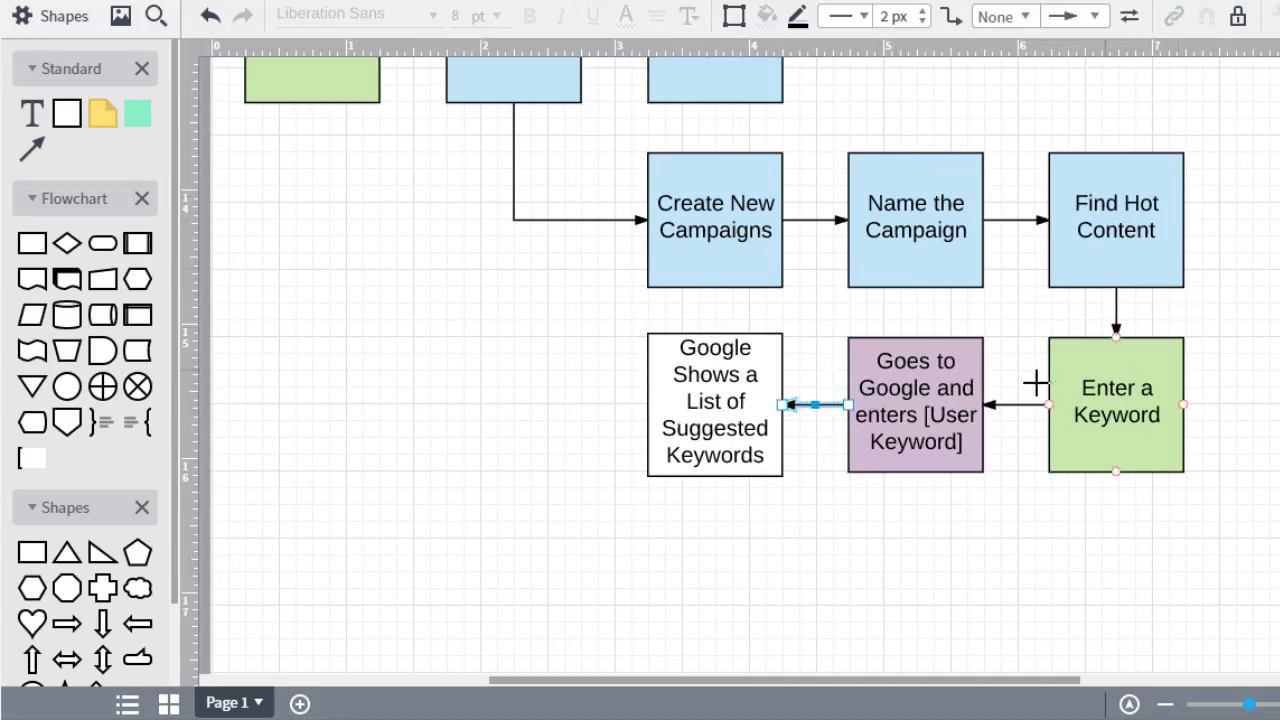
# Step: Mark the 'copy the top 10 keywords' step in the WordPad notes
pyautogui.click(958, 375)
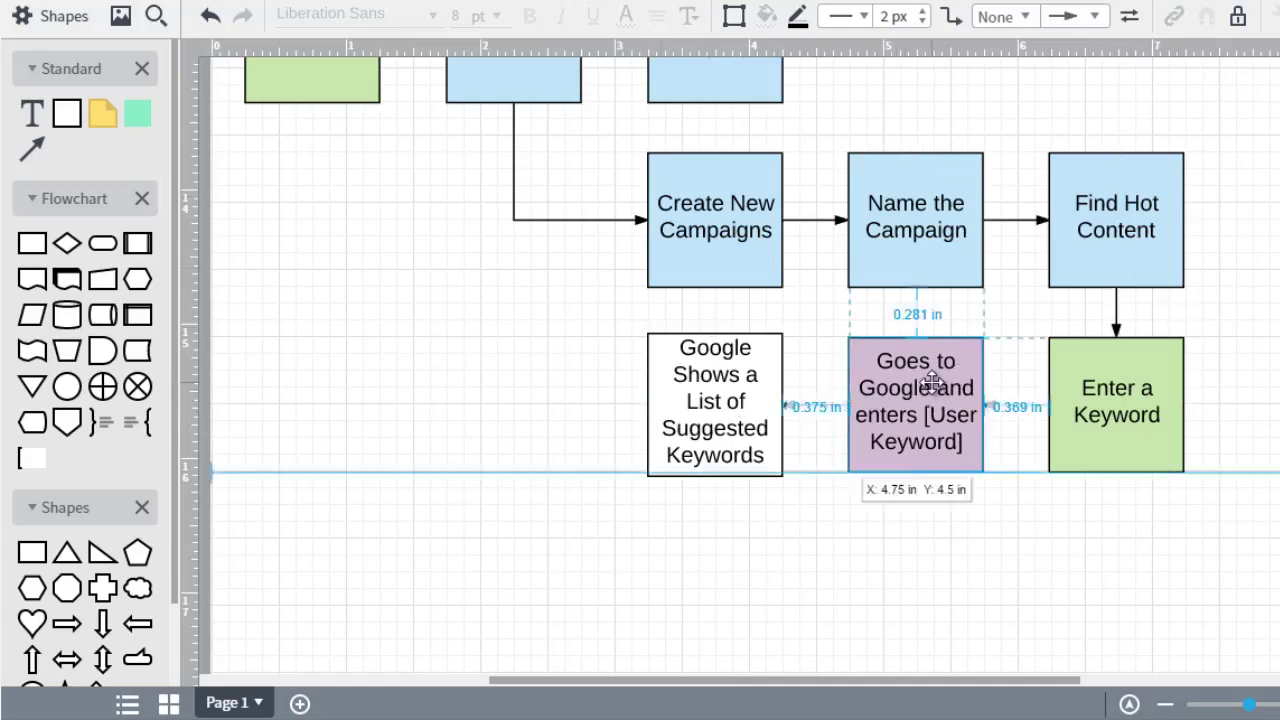
pyautogui.click(728, 420)
pyautogui.hotkey('alt', 'Tab')
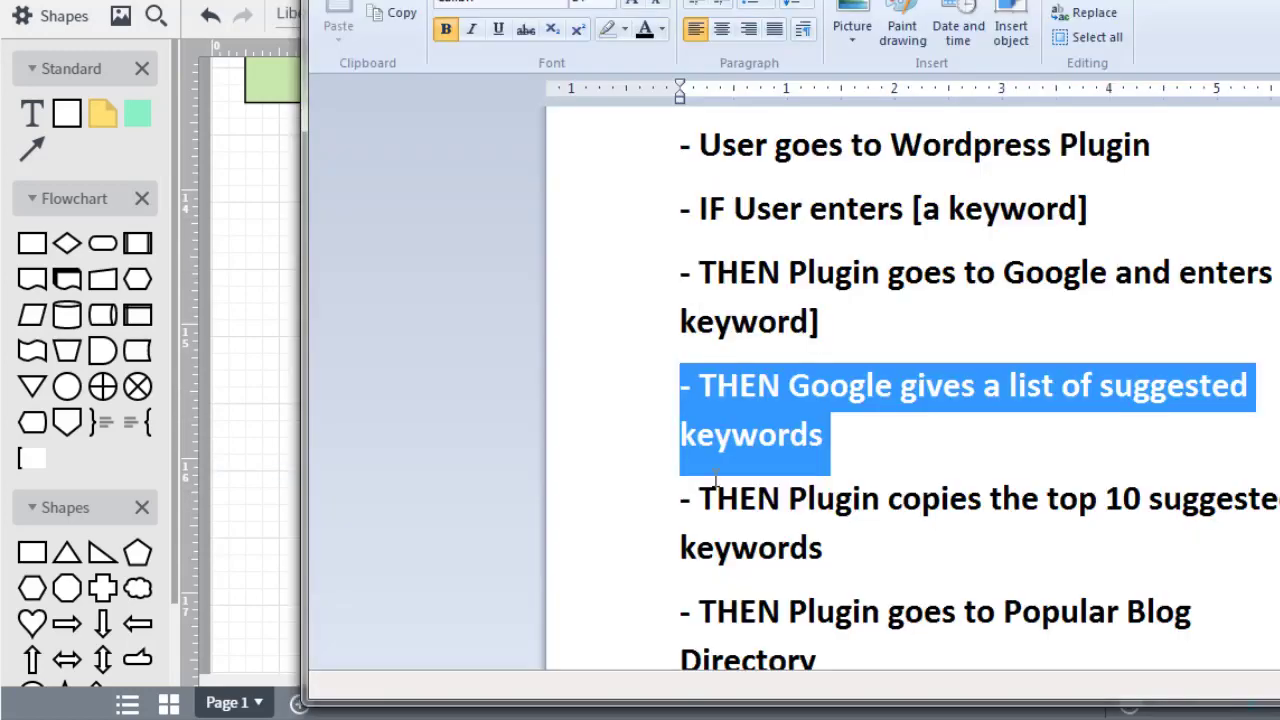
pyautogui.scroll(-2, 715, 483)
pyautogui.scroll(1, 715, 478)
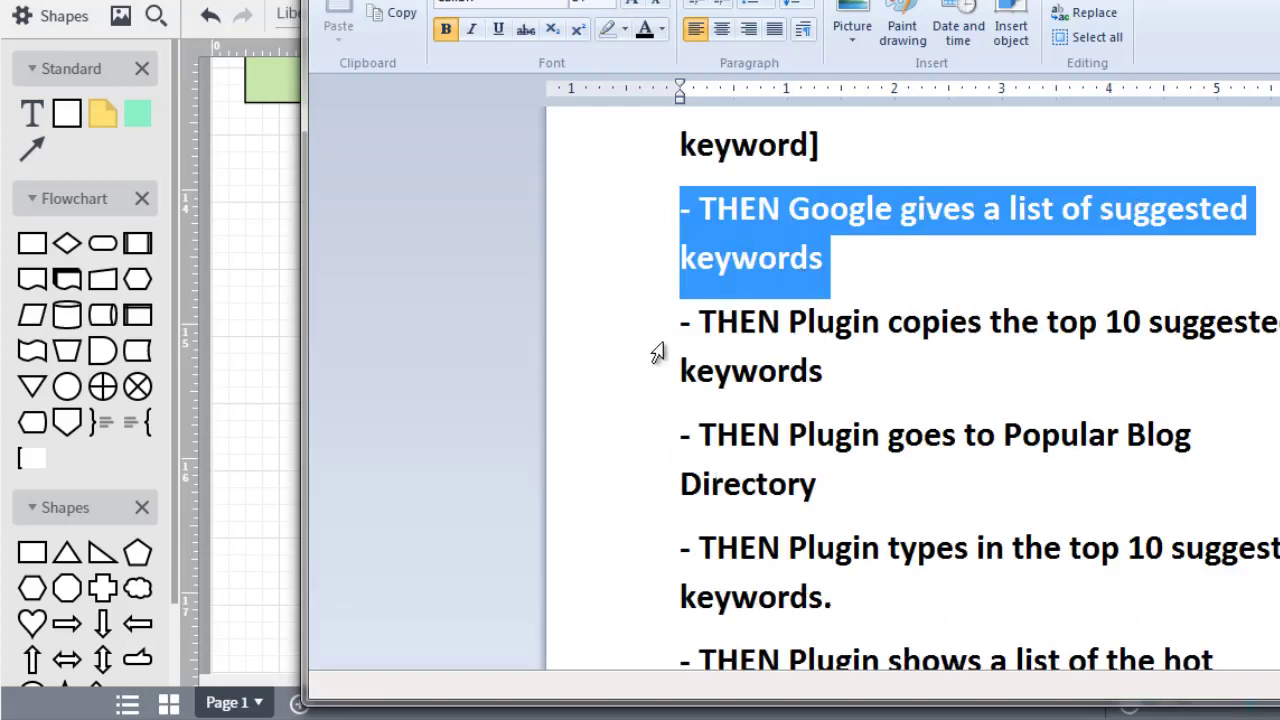
pyautogui.moveTo(640, 331); pyautogui.dragTo(629, 384)
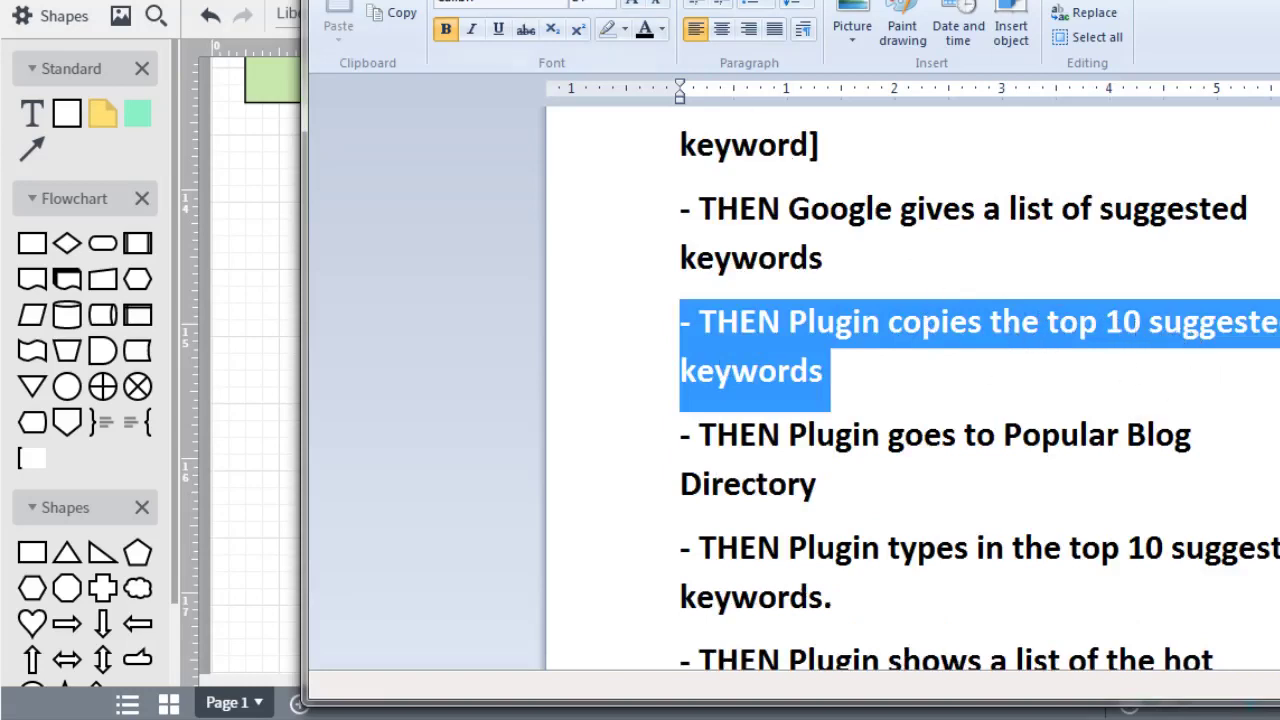
pyautogui.hotkey('alt', 'Tab')
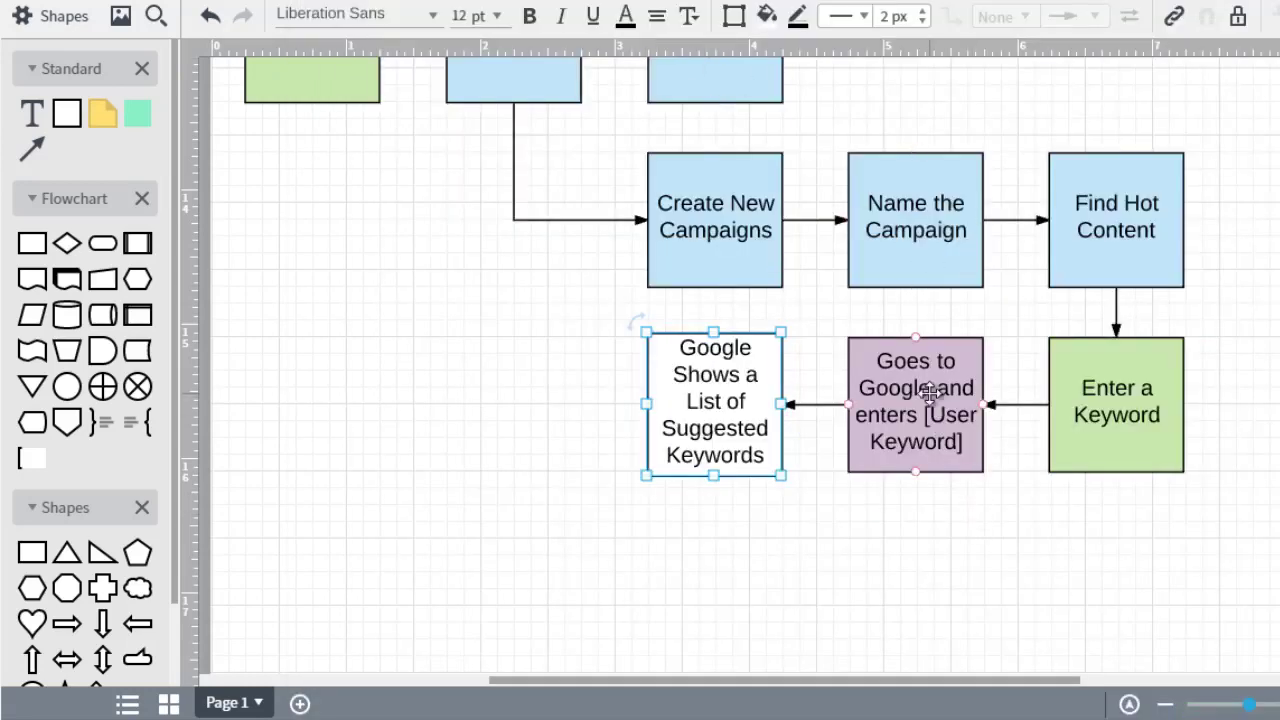
# Step: Place a purple box copy left of the suggested-keywords box and arrow it in
pyautogui.click(930, 393)
pyautogui.rightClick(930, 393)
pyautogui.click(883, 387)
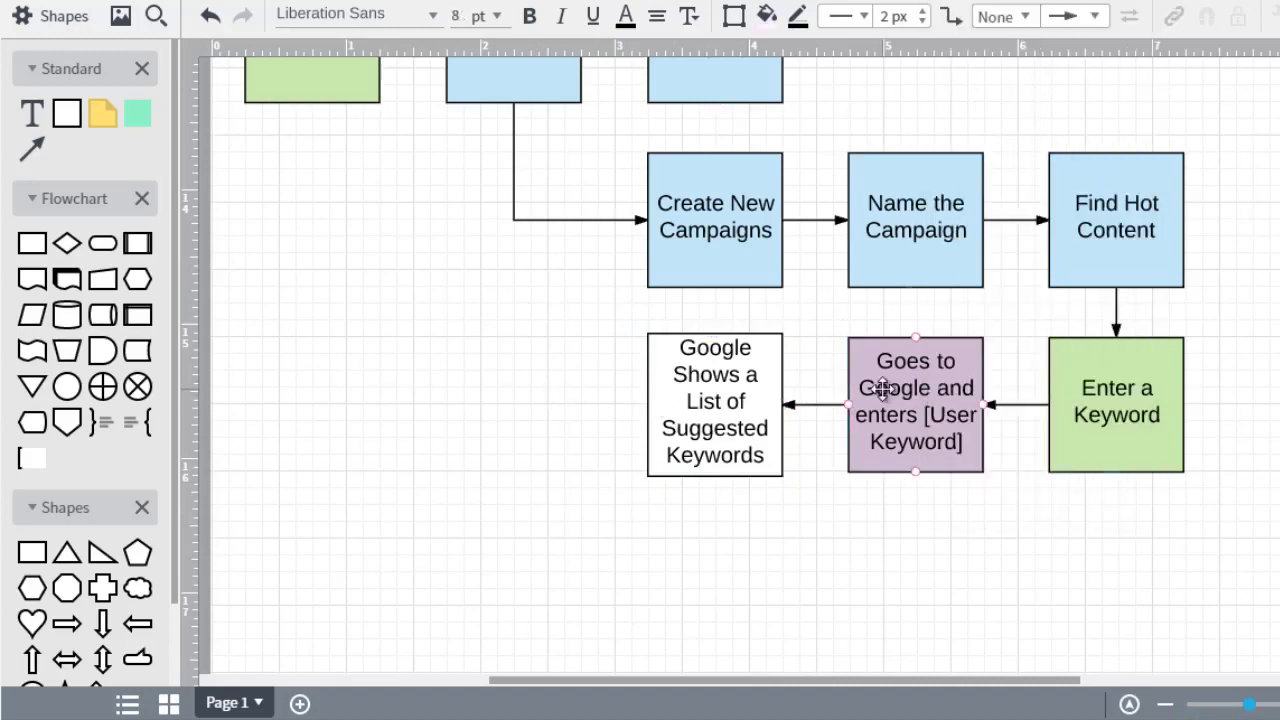
pyautogui.moveTo(883, 387)
pyautogui.mouseDown()
pyautogui.moveTo(503, 387)
pyautogui.moveTo(491, 372)
pyautogui.mouseUp()
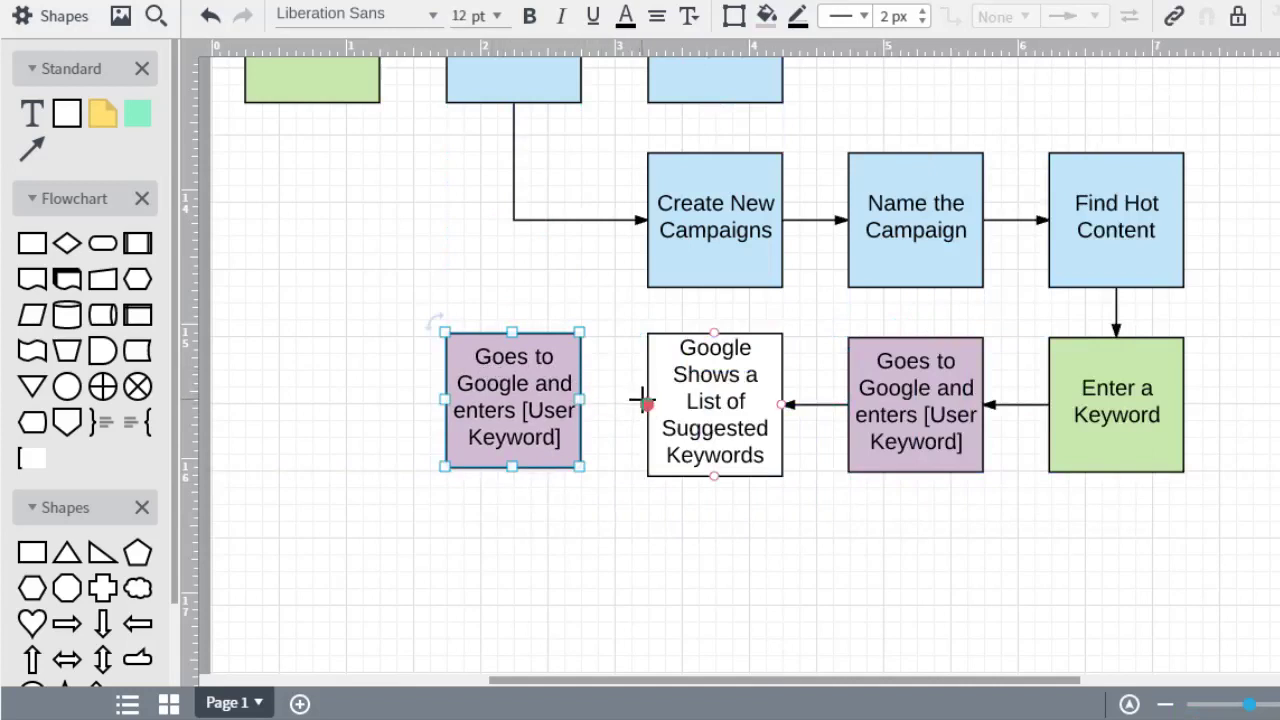
pyautogui.moveTo(645, 404); pyautogui.dragTo(584, 404)
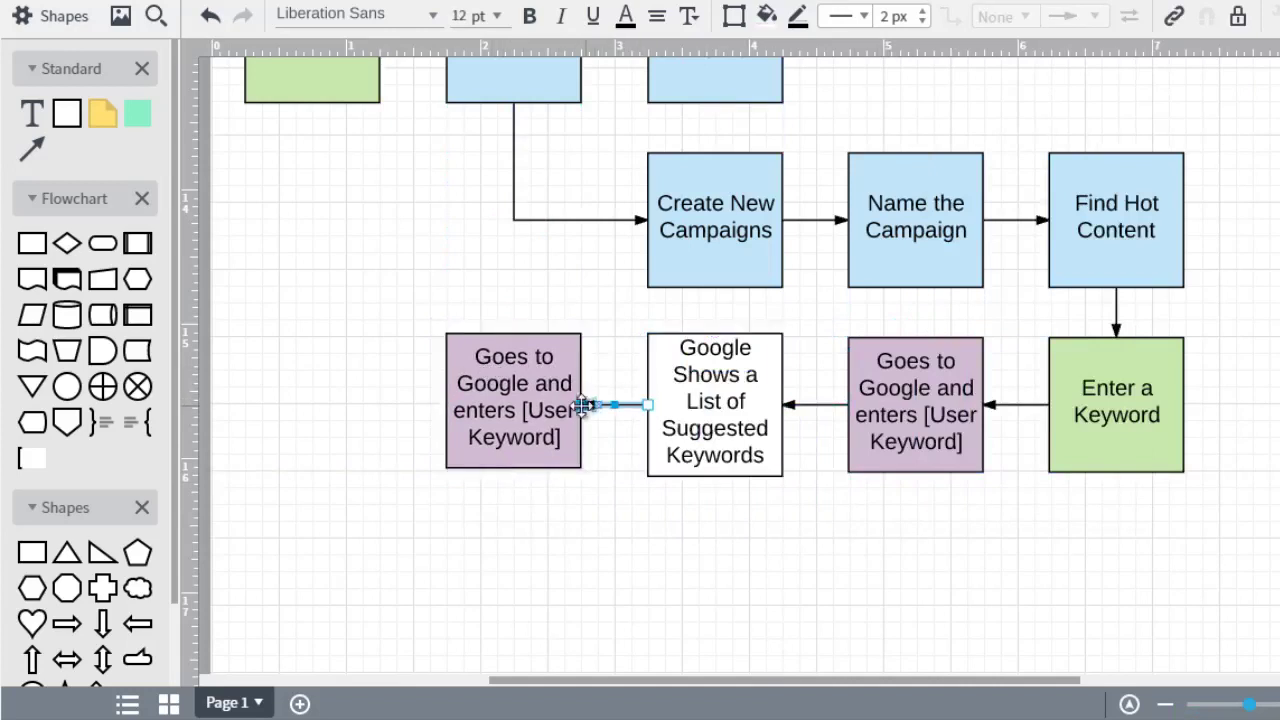
# Step: Relabel the copied purple box 'Grabs Top 10 Suggested Keywords', then bring WordPad forward
pyautogui.doubleClick(481, 392)
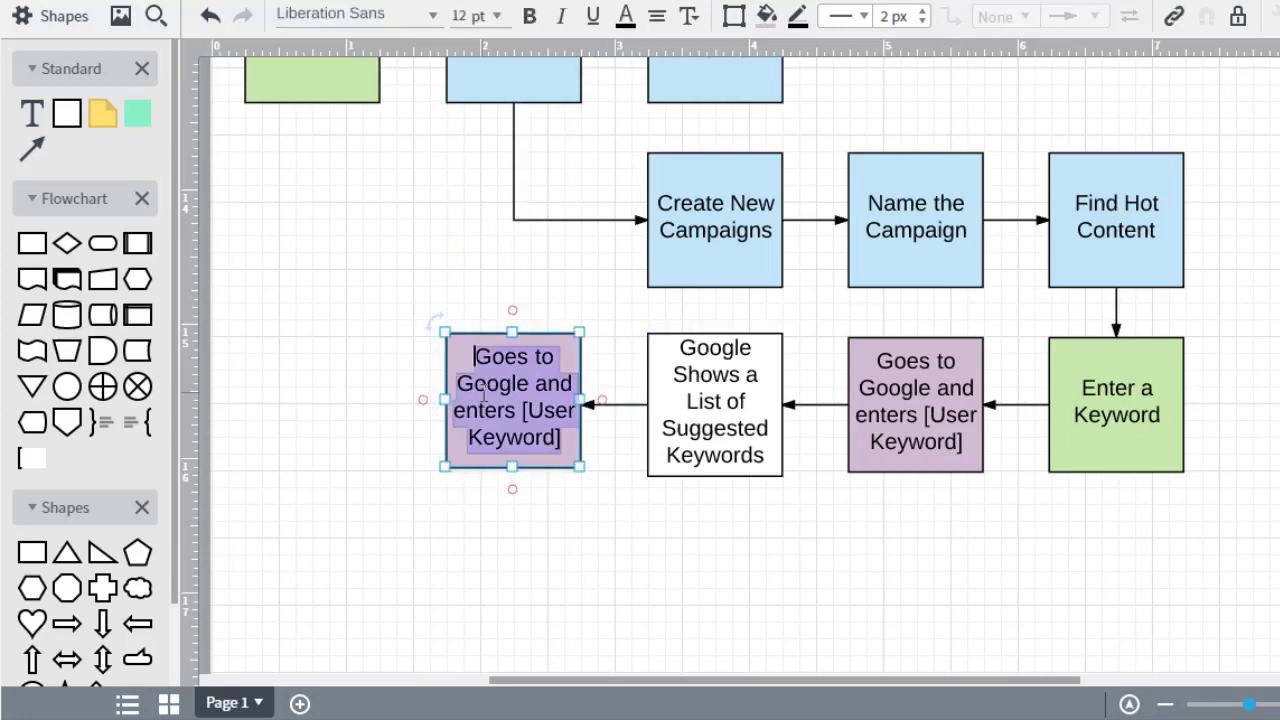
pyautogui.write('Grabs Top 10 ')
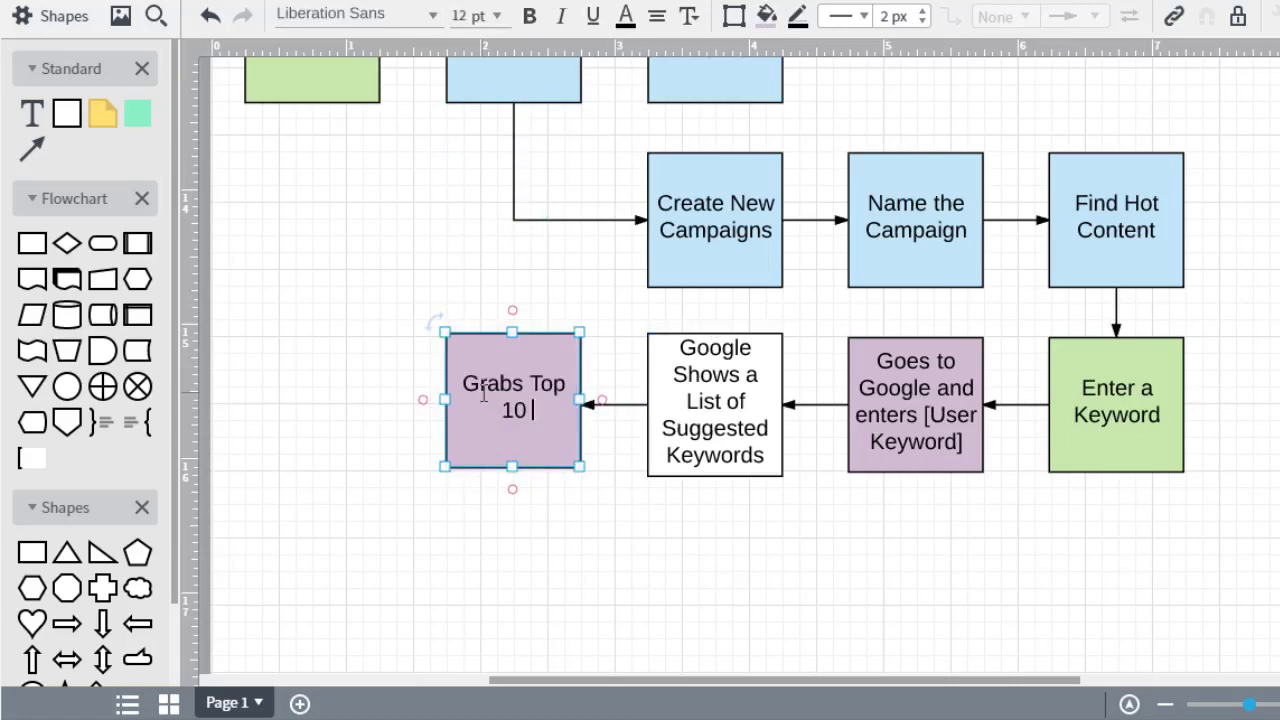
pyautogui.write('Hot')
pyautogui.press('BackSpace')
pyautogui.press('BackSpace')
pyautogui.press('BackSpace')
pyautogui.press('BackSpace')
pyautogui.write('Suggested keywor')
pyautogui.press('BackSpace')
pyautogui.press('BackSpace')
pyautogui.press('BackSpace')
pyautogui.press('BackSpace')
pyautogui.press('BackSpace')
pyautogui.press('BackSpace')
pyautogui.press('BackSpace')
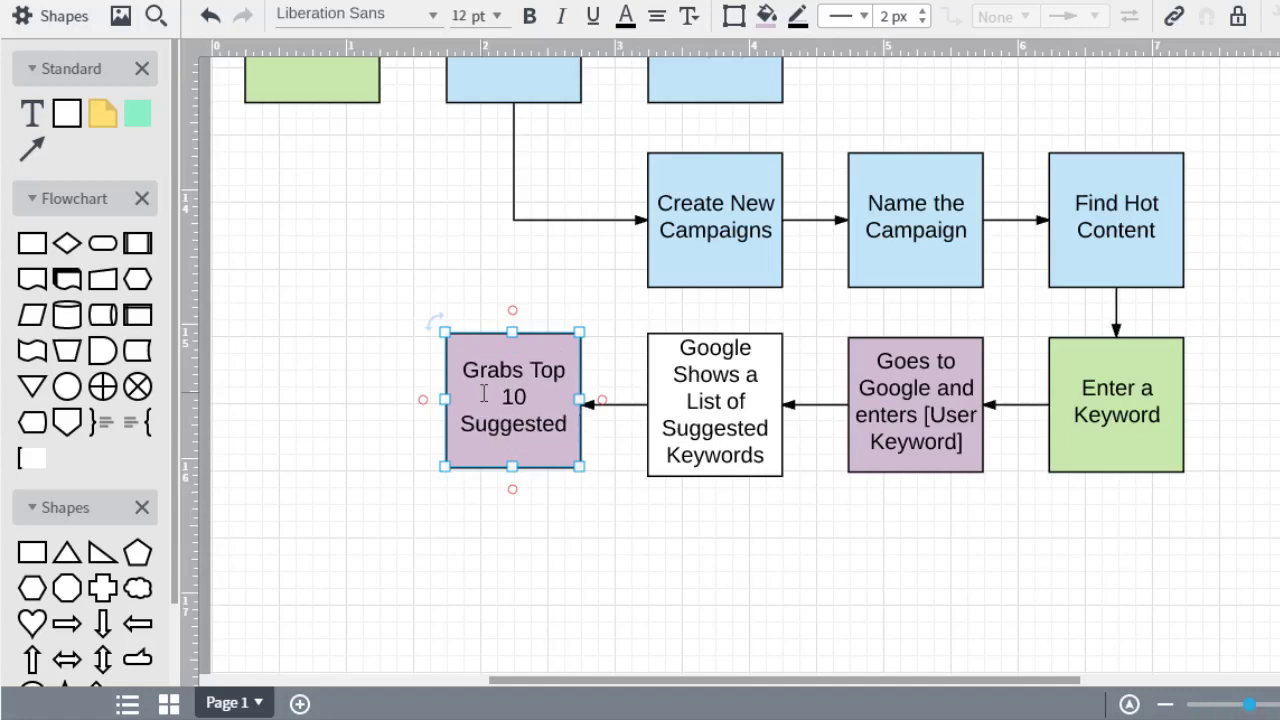
pyautogui.write('Keywords')
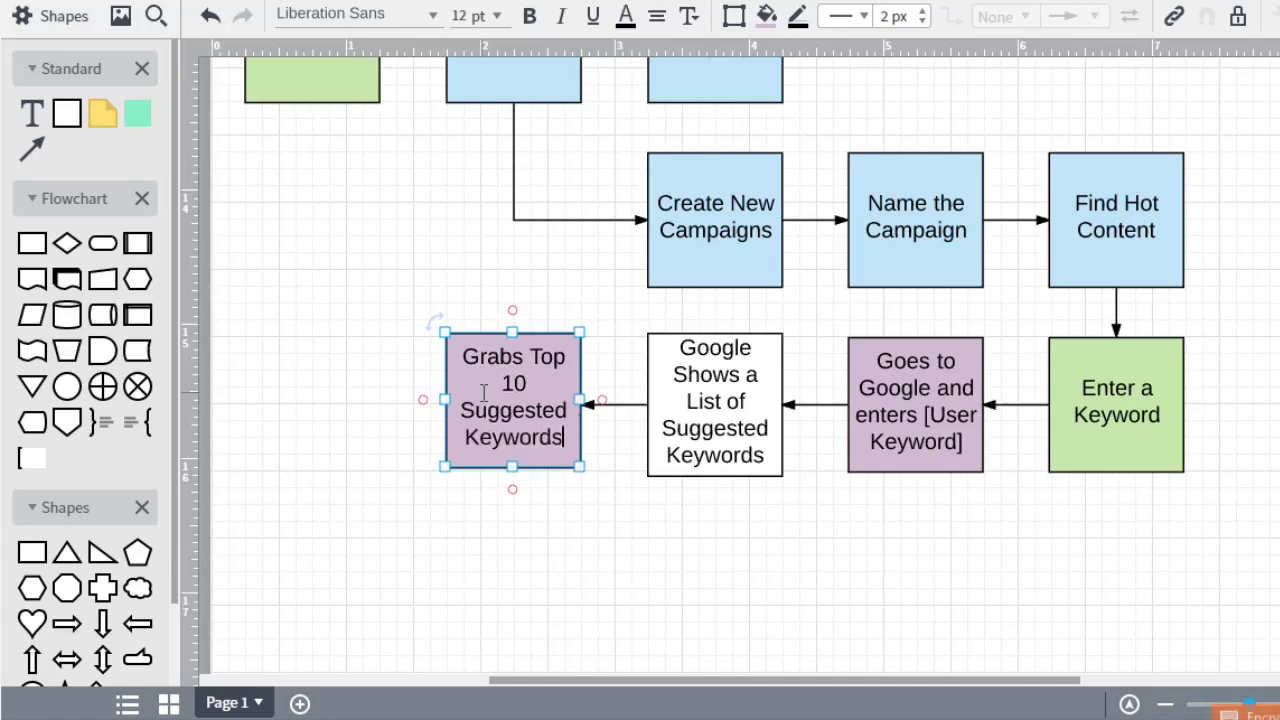
pyautogui.click(742, 546)
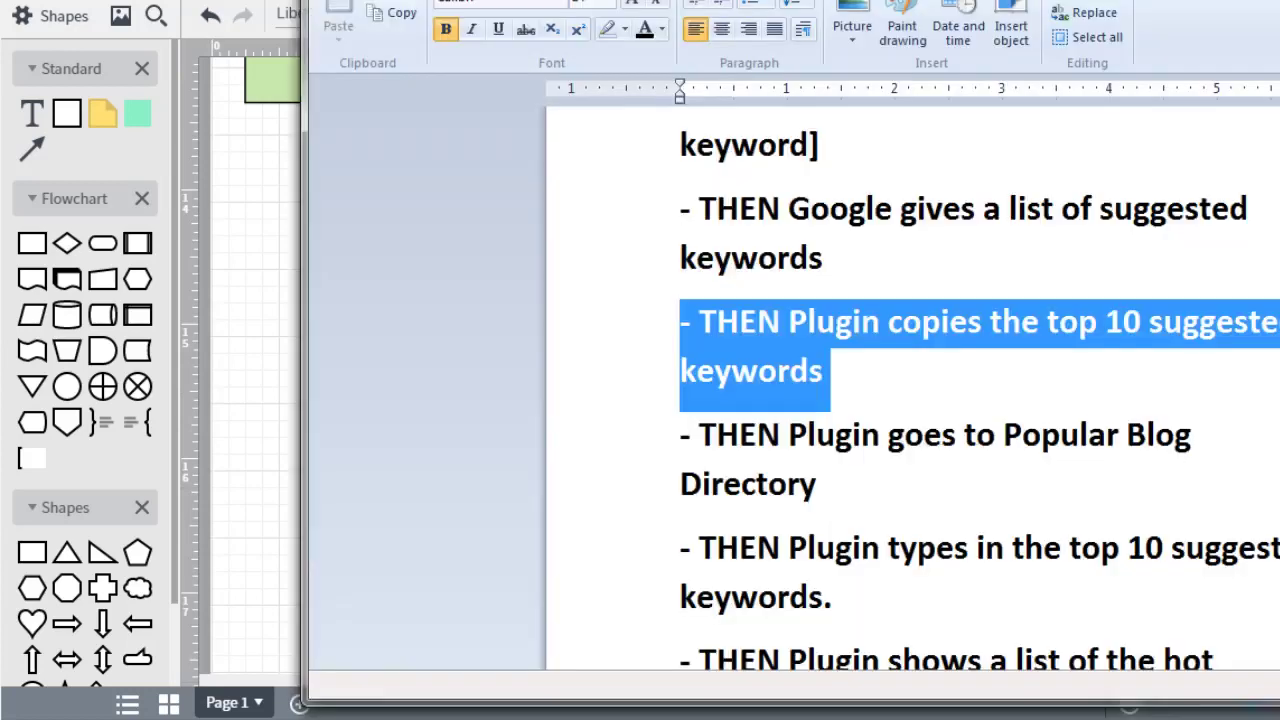
# Step: Note the blog-directory step, then copy the Grabs box leftward and join them with an arrow
pyautogui.scroll(-1, 764, 417)
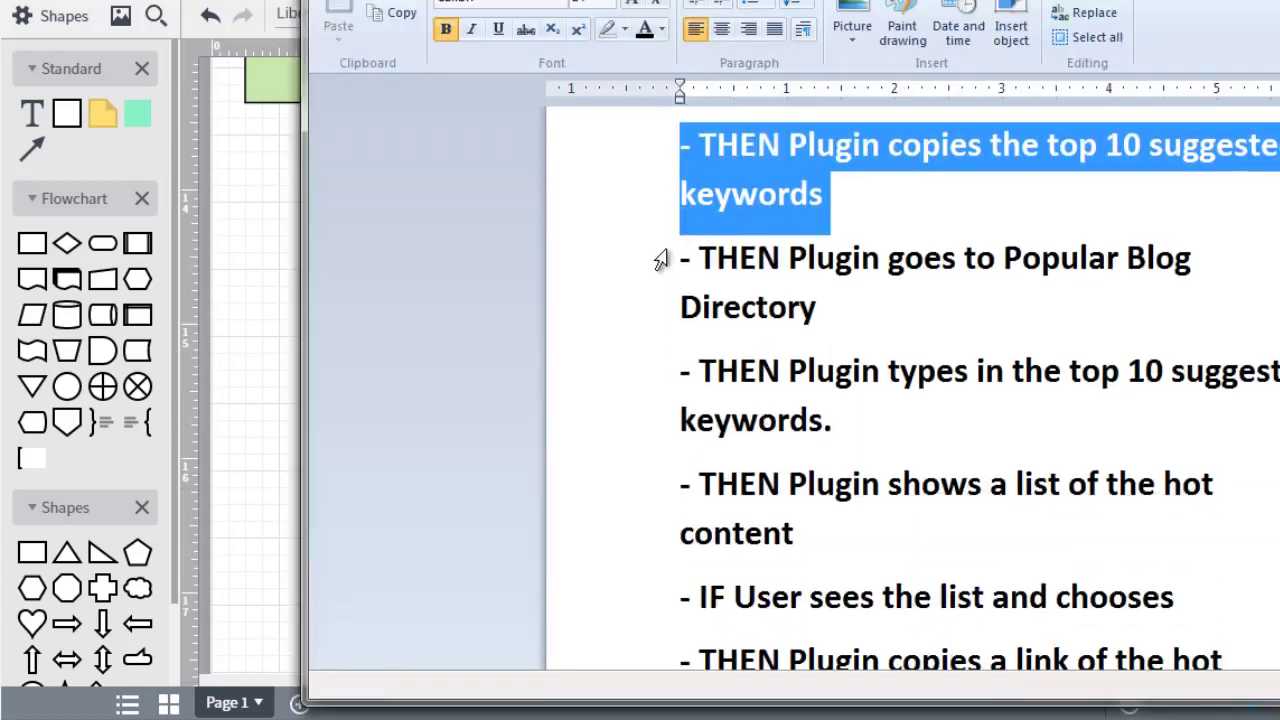
pyautogui.moveTo(657, 259); pyautogui.dragTo(650, 306)
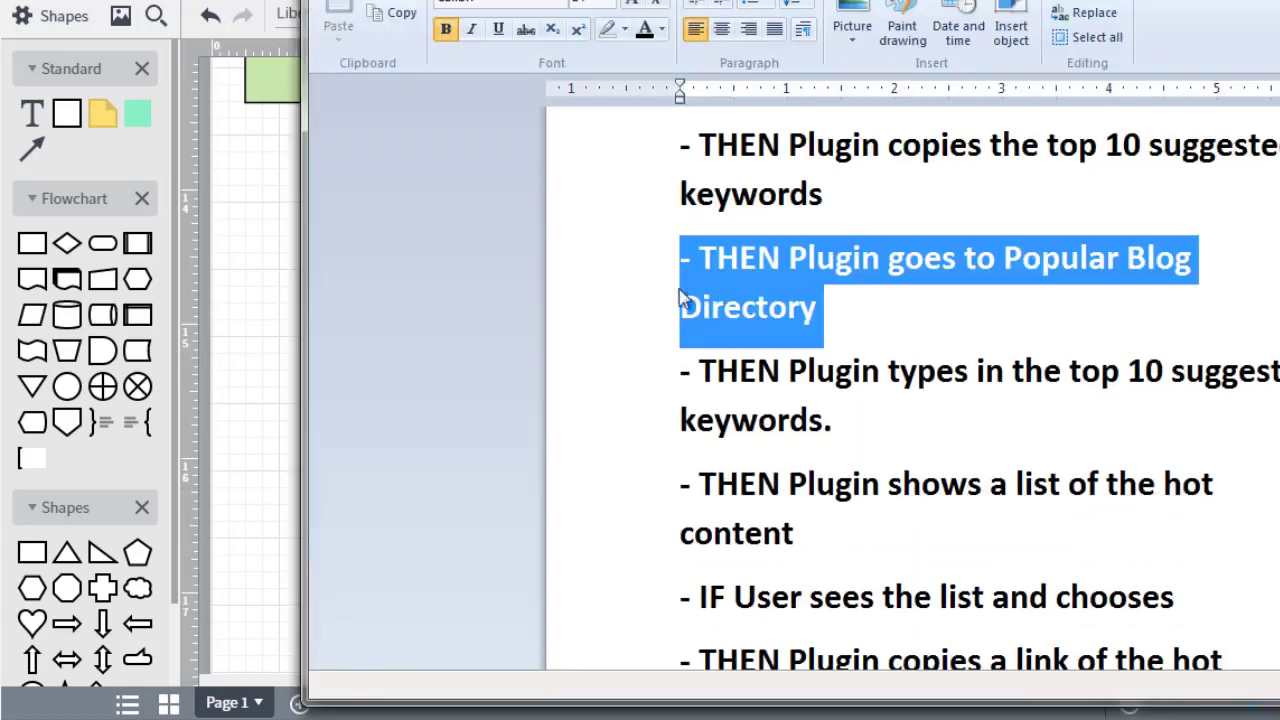
pyautogui.click(292, 285)
pyautogui.click(557, 383)
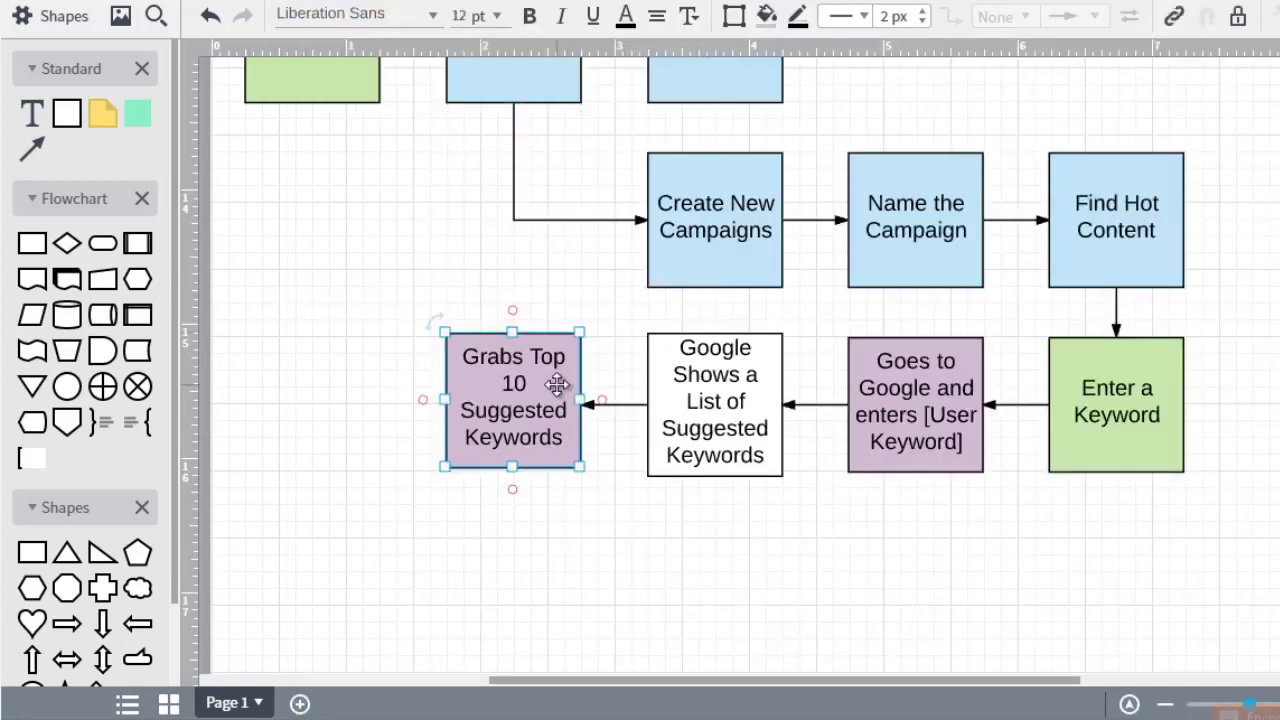
pyautogui.moveTo(557, 383); pyautogui.dragTo(338, 364)
pyautogui.moveTo(441, 398); pyautogui.dragTo(384, 400)
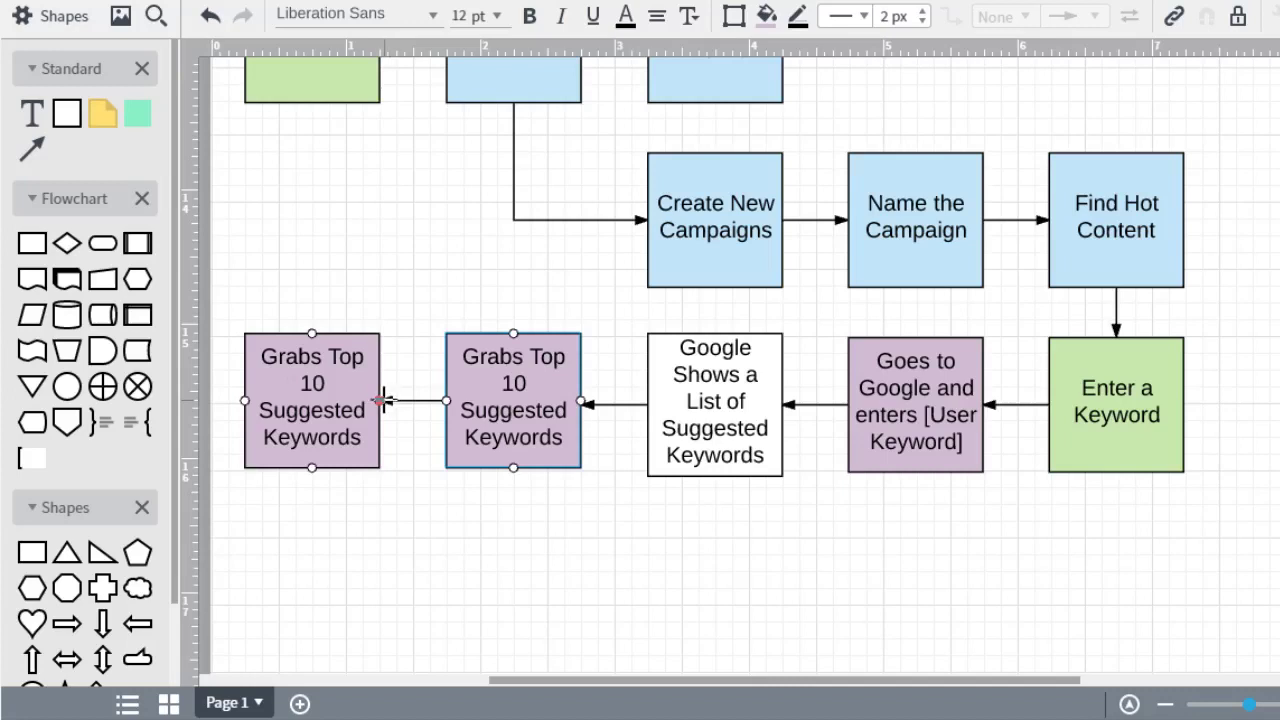
# Step: Relabel the copy 'Goes to X blog directory and enters the Top 10 S.K.'
pyautogui.doubleClick(318, 388)
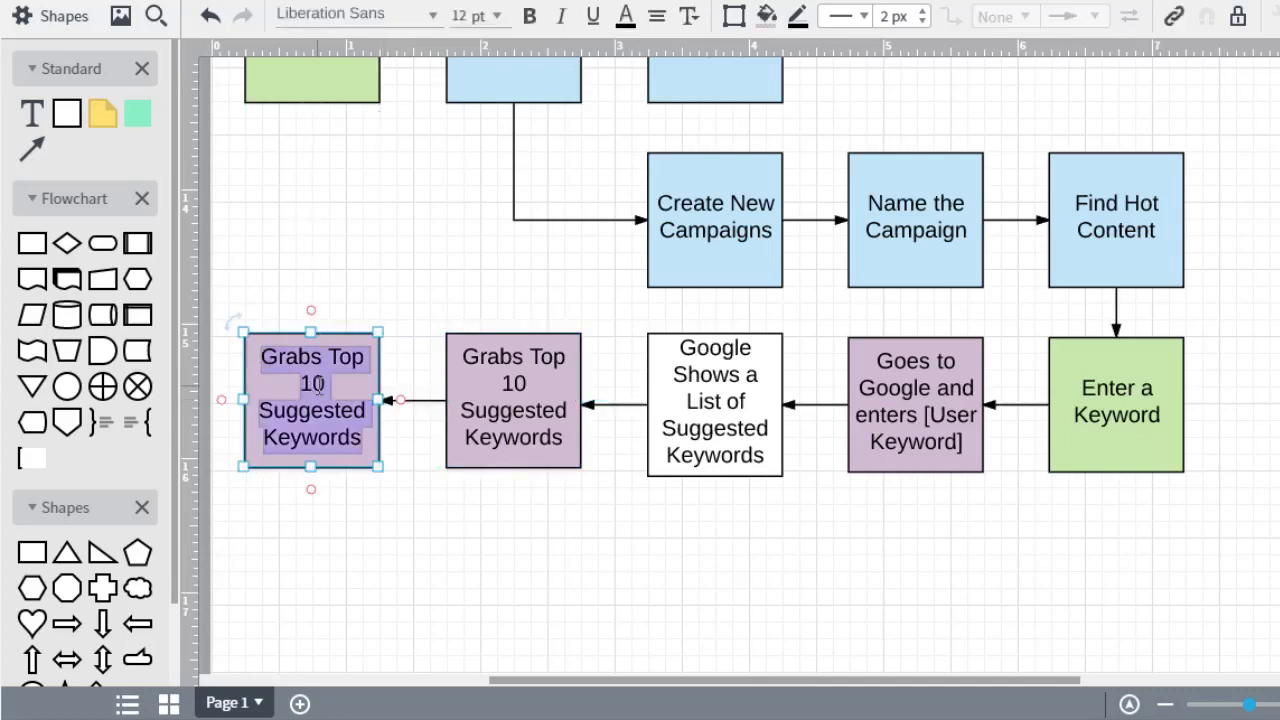
pyautogui.write('Go')
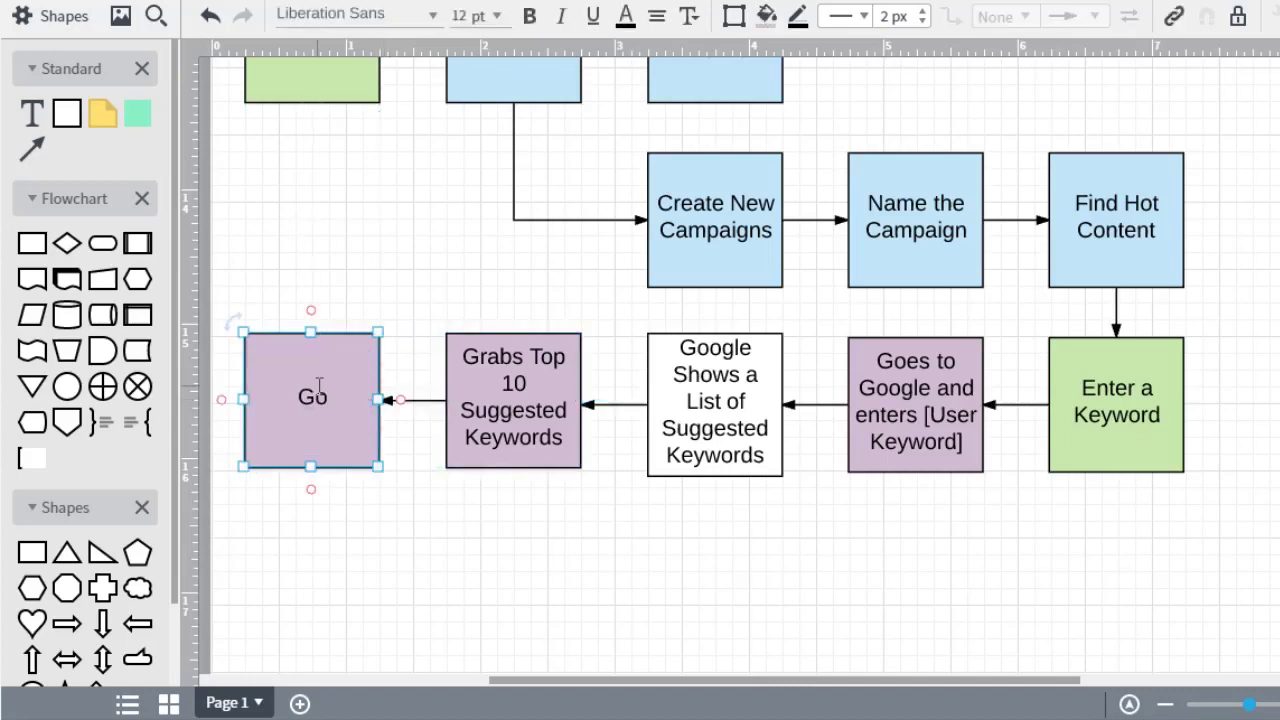
pyautogui.write('es to X blo')
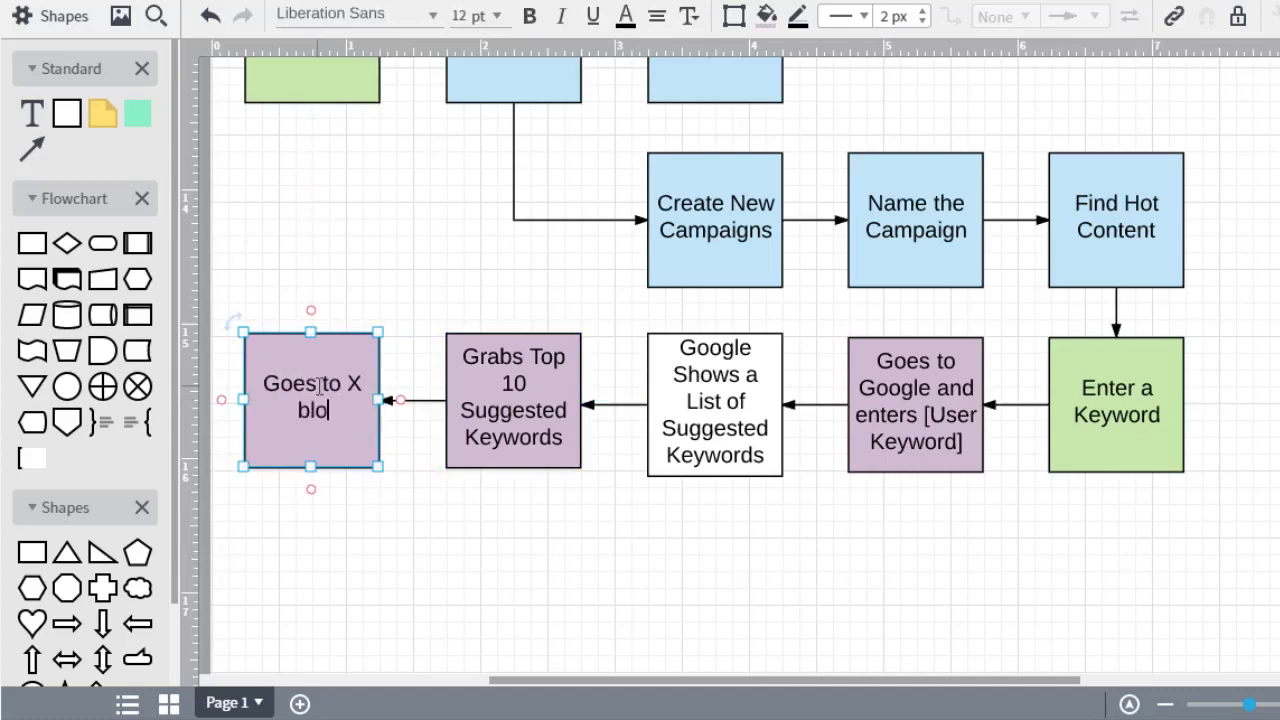
pyautogui.write('g directory')
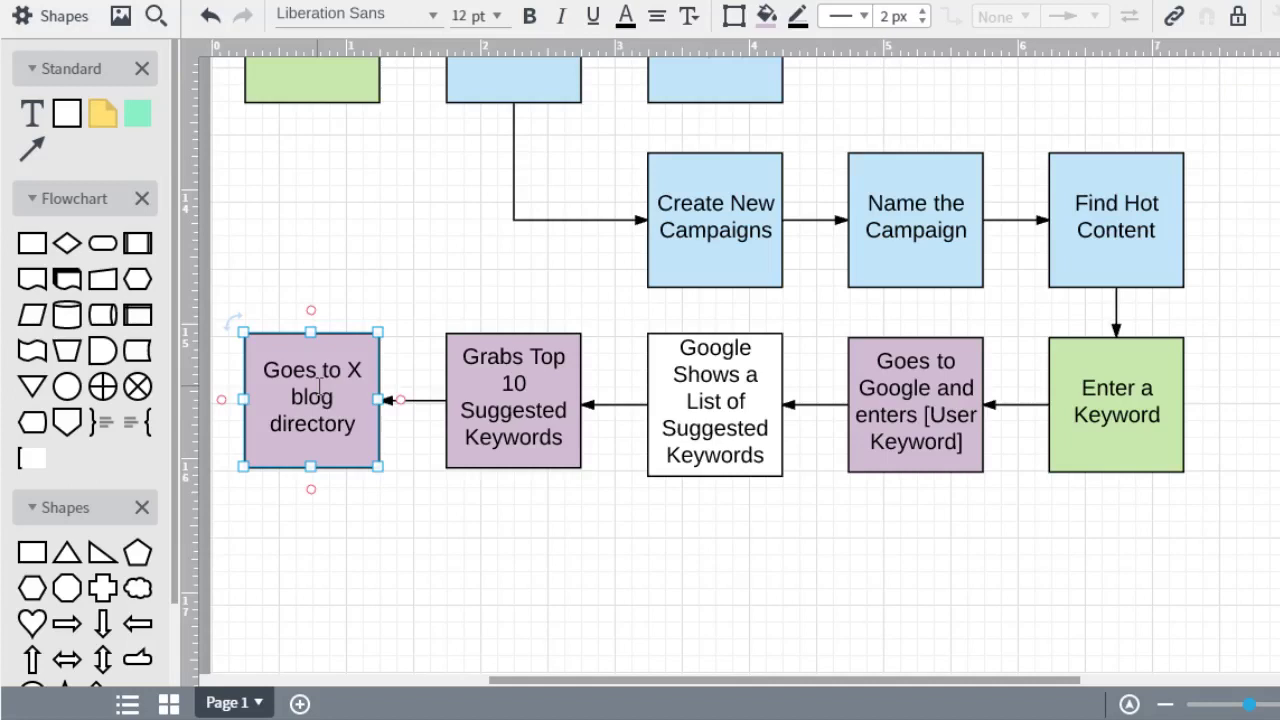
pyautogui.write('and enters ')
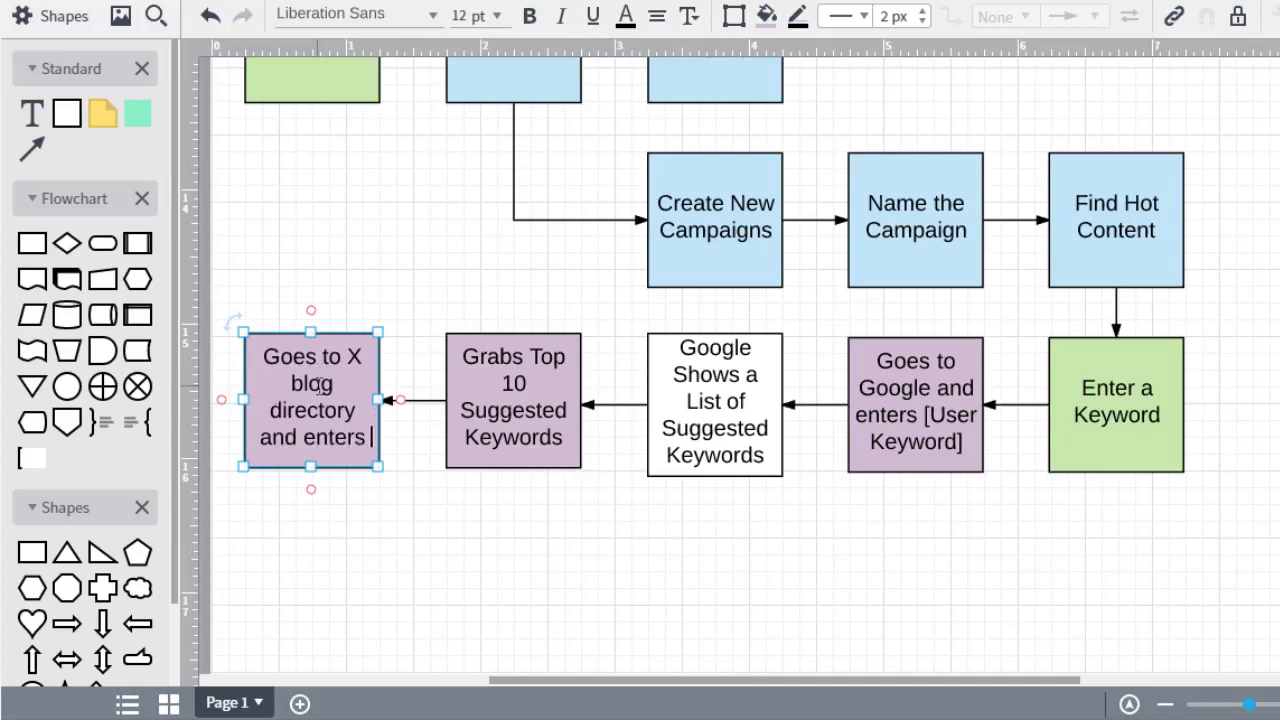
pyautogui.write('the ')
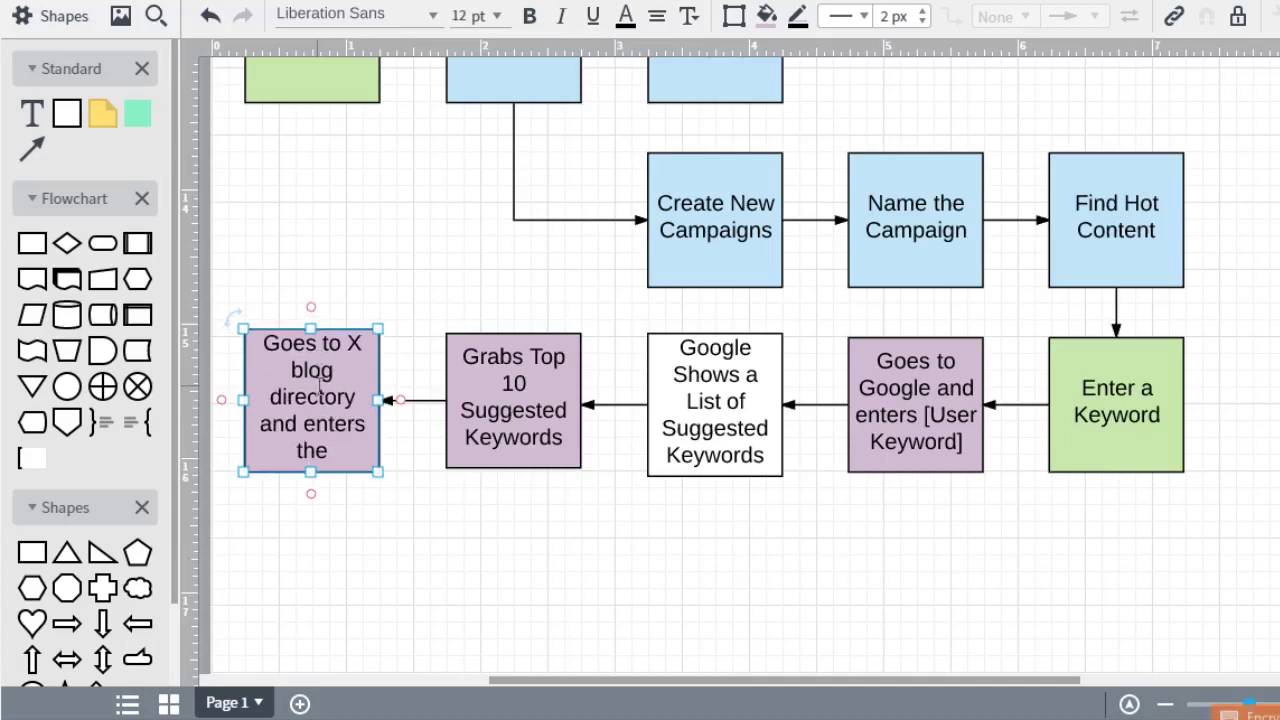
pyautogui.write('Top 10 Su')
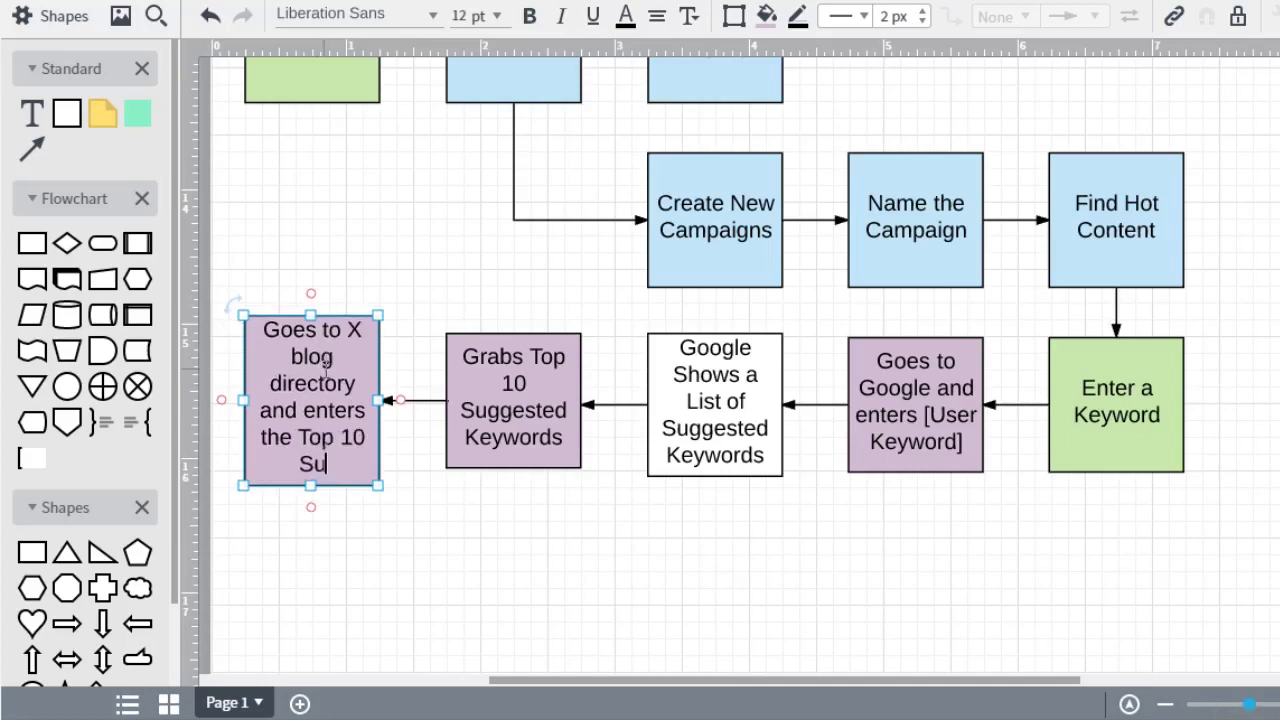
pyautogui.write('g')
pyautogui.press('BackSpace')
pyautogui.write('.K.')
pyautogui.click(500, 500)
pyautogui.scroll(-2, 480, 449)
# Step: Copy the Grabs box further down after marking the next steps in the notes
pyautogui.click(557, 329)
pyautogui.moveTo(557, 329)
pyautogui.mouseDown()
pyautogui.moveTo(402, 570)
pyautogui.moveTo(337, 543)
pyautogui.mouseUp()
pyautogui.hotkey('alt', 'Tab')
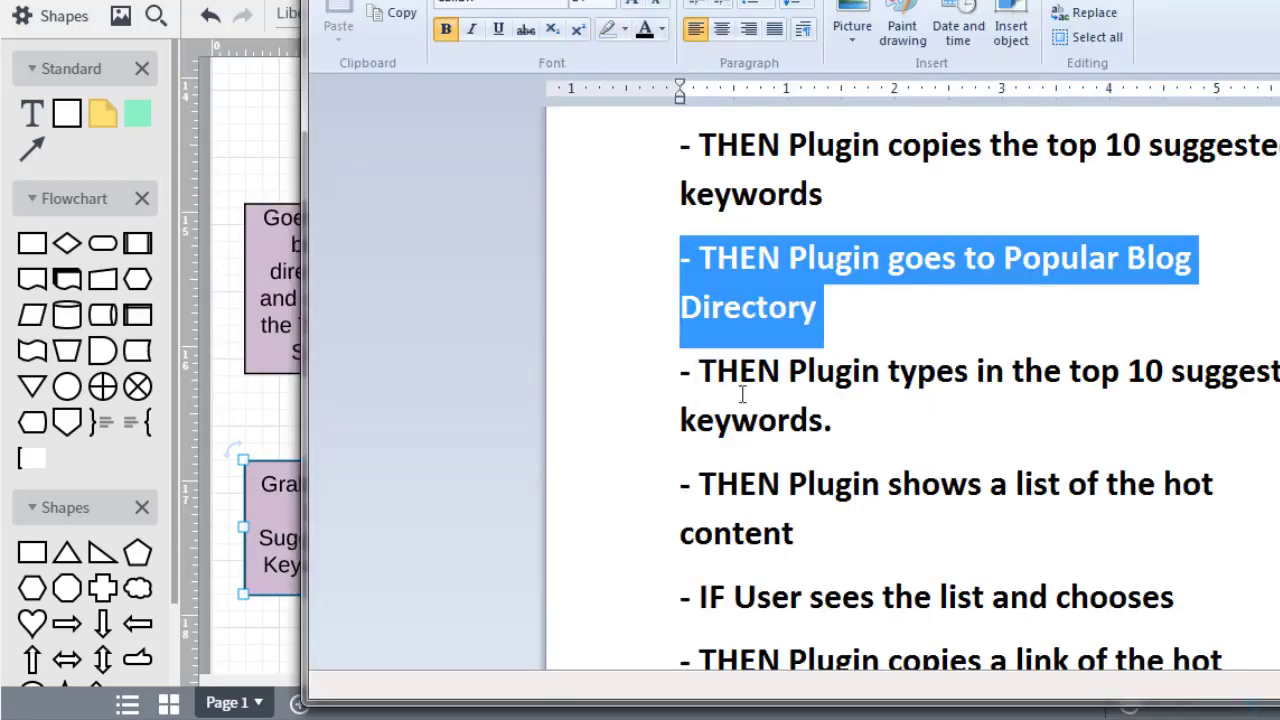
pyautogui.moveTo(785, 391); pyautogui.dragTo(940, 403)
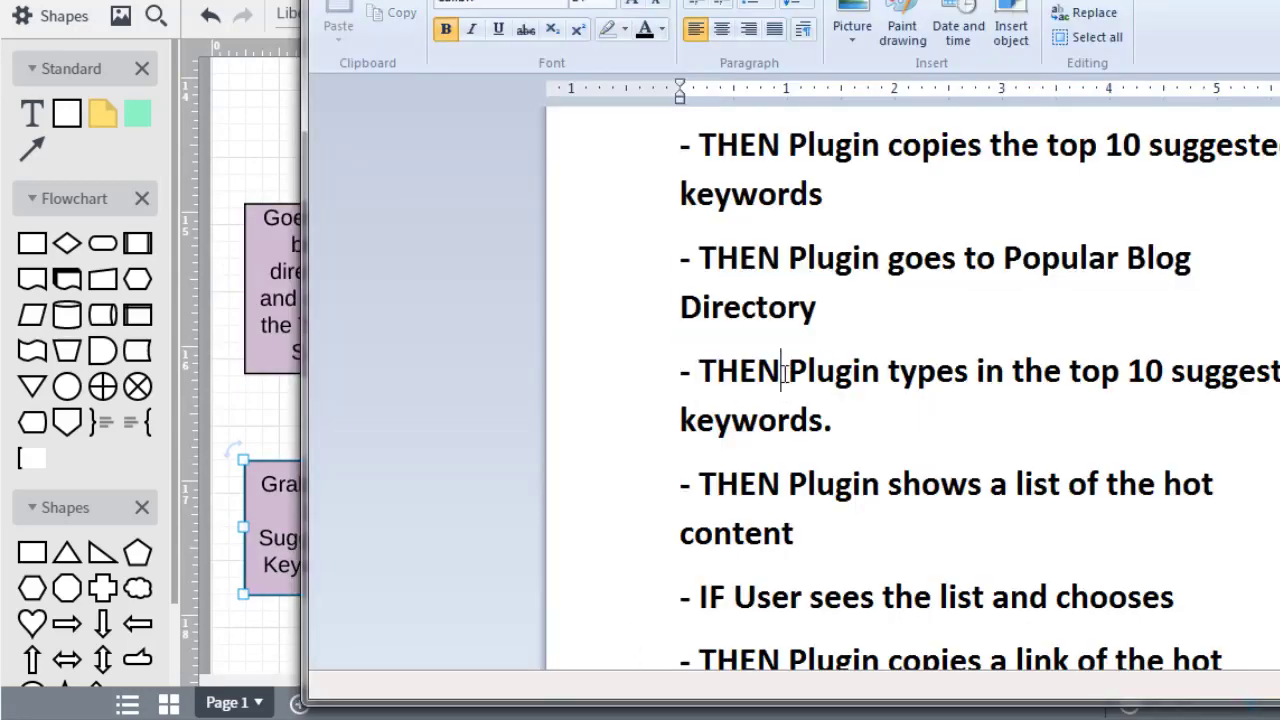
pyautogui.scroll(-2, 940, 403)
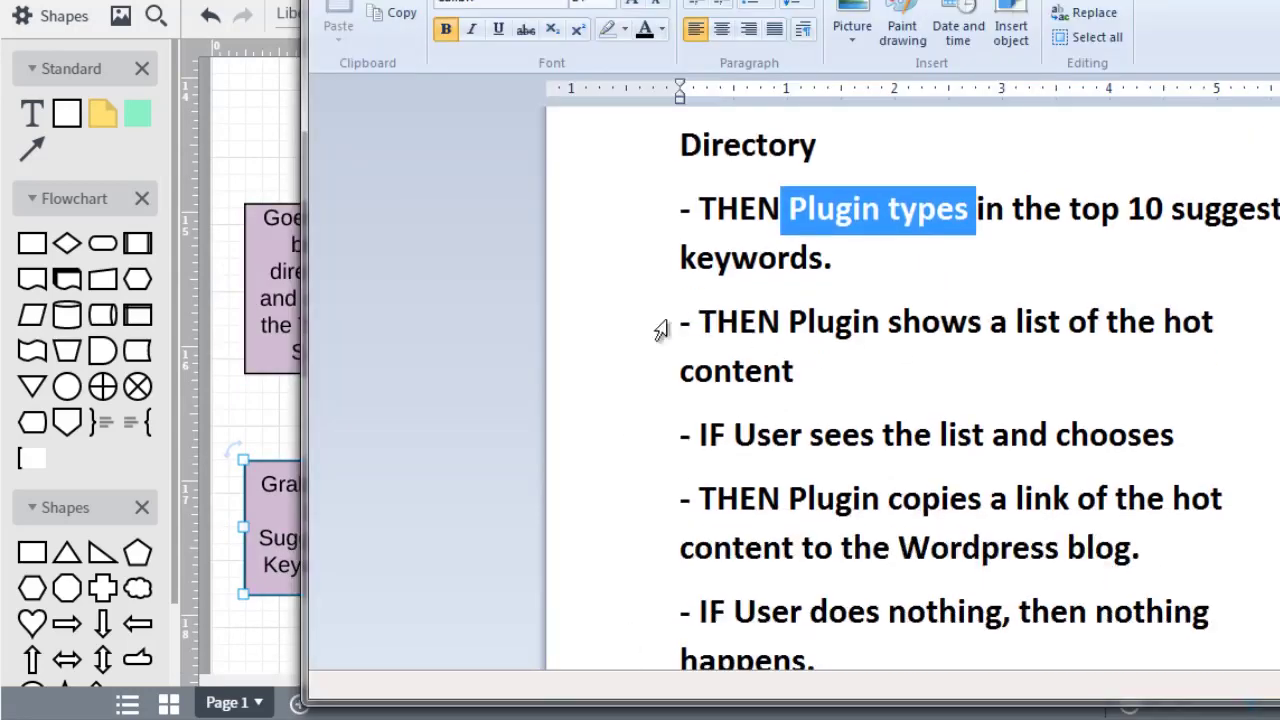
pyautogui.moveTo(655, 330); pyautogui.dragTo(647, 373)
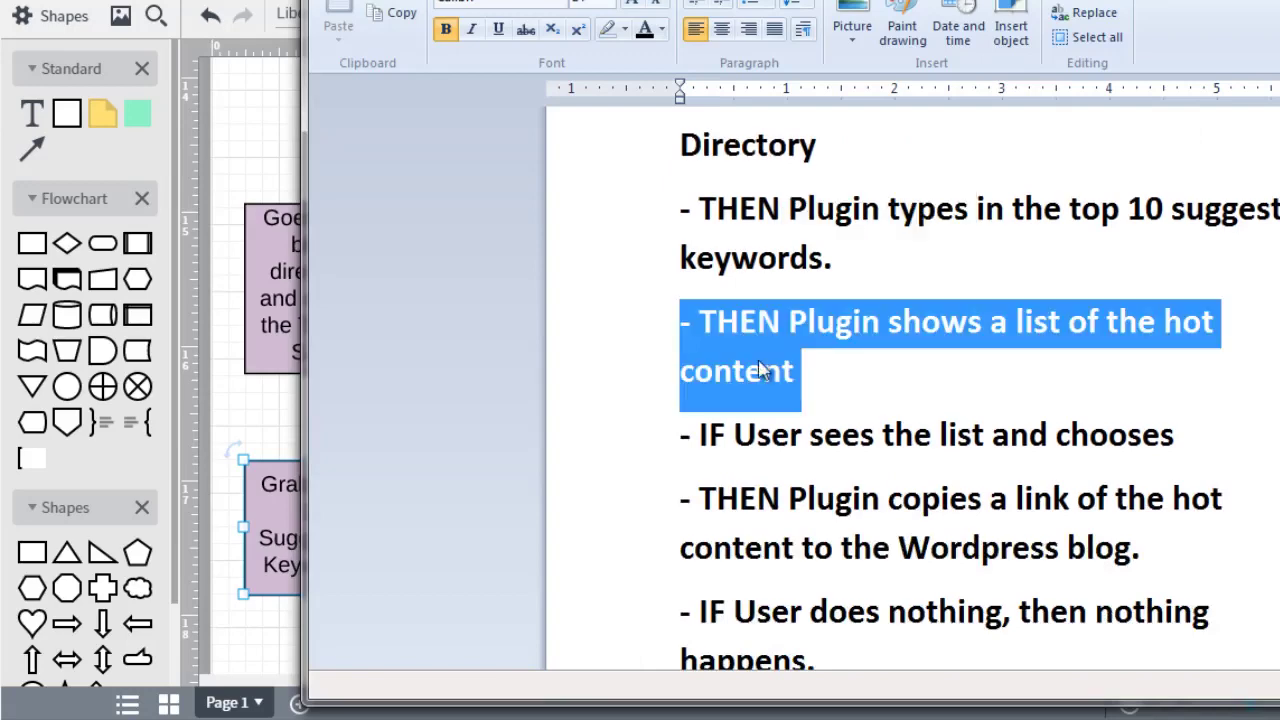
pyautogui.hotkey('alt', 'Tab')
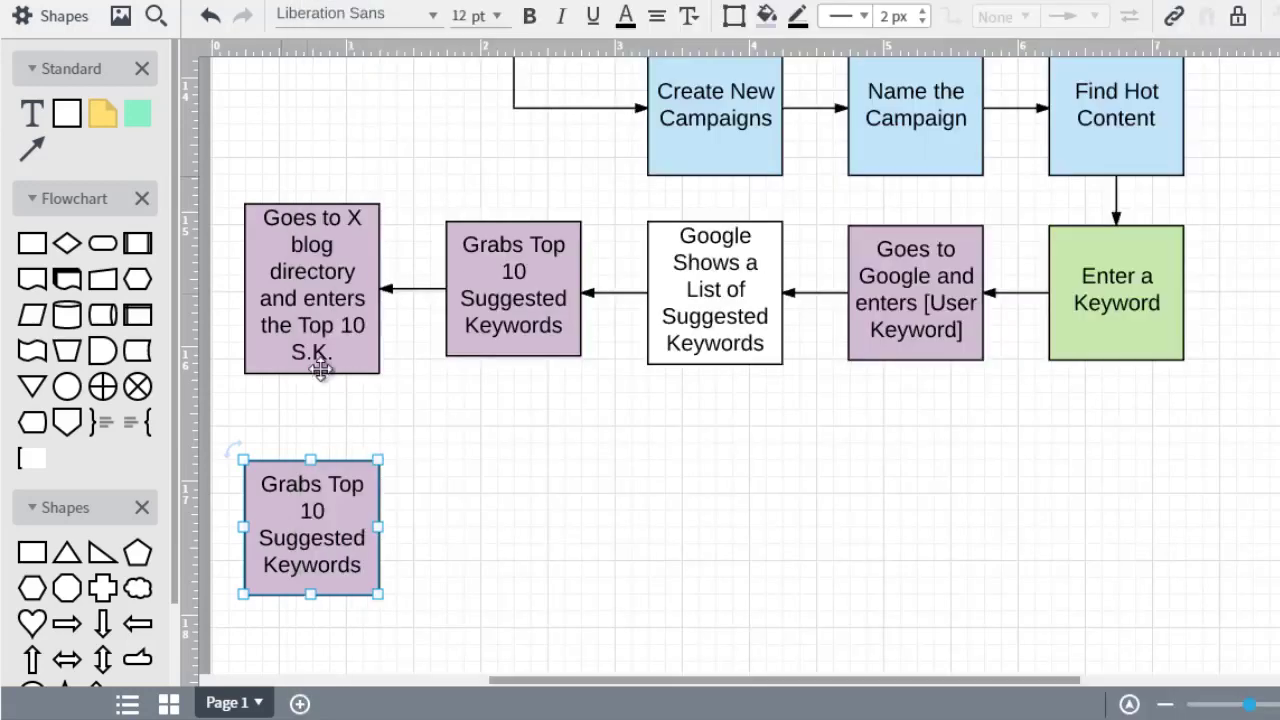
pyautogui.scroll(-1, 320, 370)
pyautogui.moveTo(314, 420); pyautogui.dragTo(314, 555)
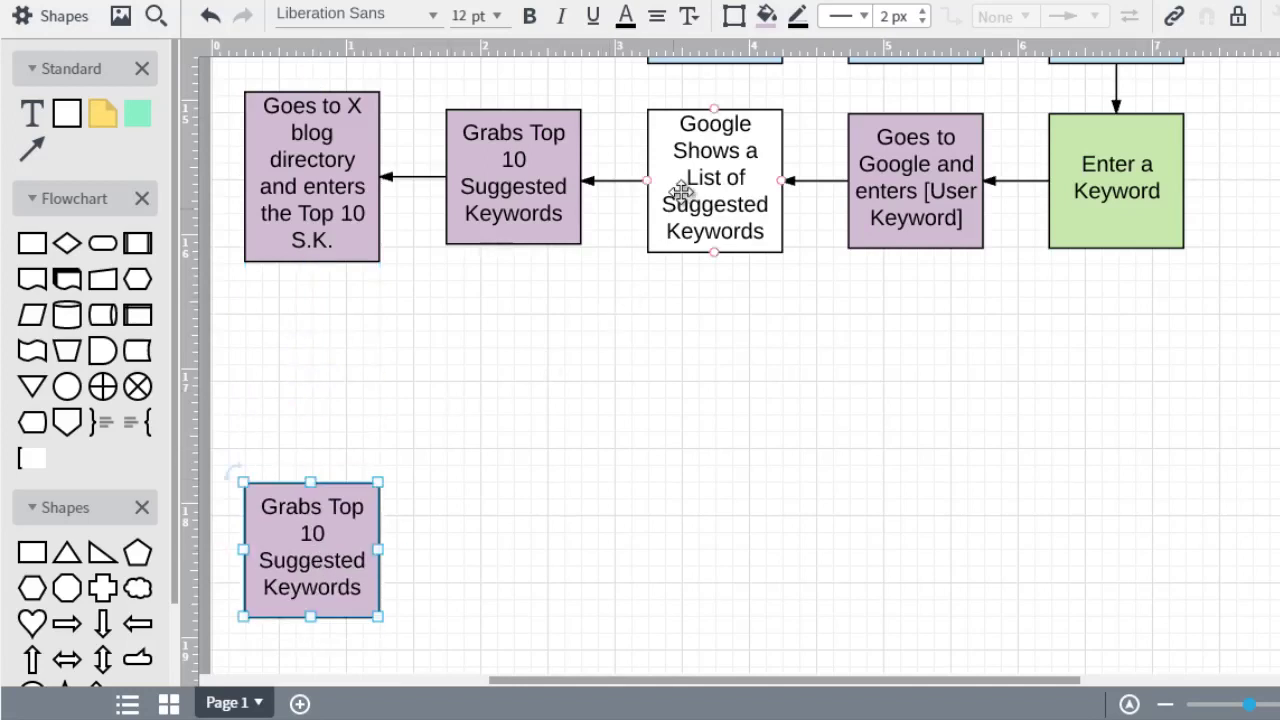
# Step: Add a white 'Blog Shows Hot Content' box arrowed below the blog-directory box
pyautogui.moveTo(677, 194)
pyautogui.mouseDown()
pyautogui.moveTo(726, 232)
pyautogui.moveTo(429, 377)
pyautogui.moveTo(297, 420)
pyautogui.moveTo(304, 428)
pyautogui.mouseUp()
pyautogui.moveTo(312, 261); pyautogui.dragTo(311, 328)
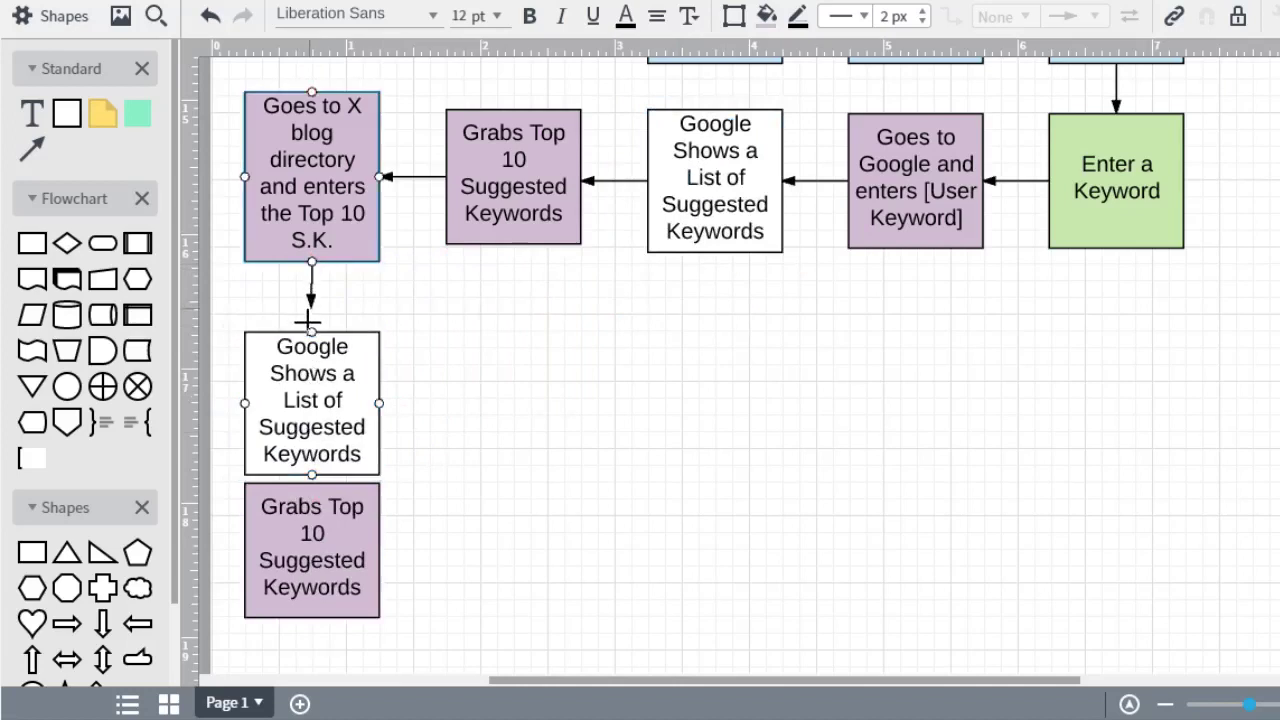
pyautogui.doubleClick(311, 400)
pyautogui.write('Blog Shows Hot Content')
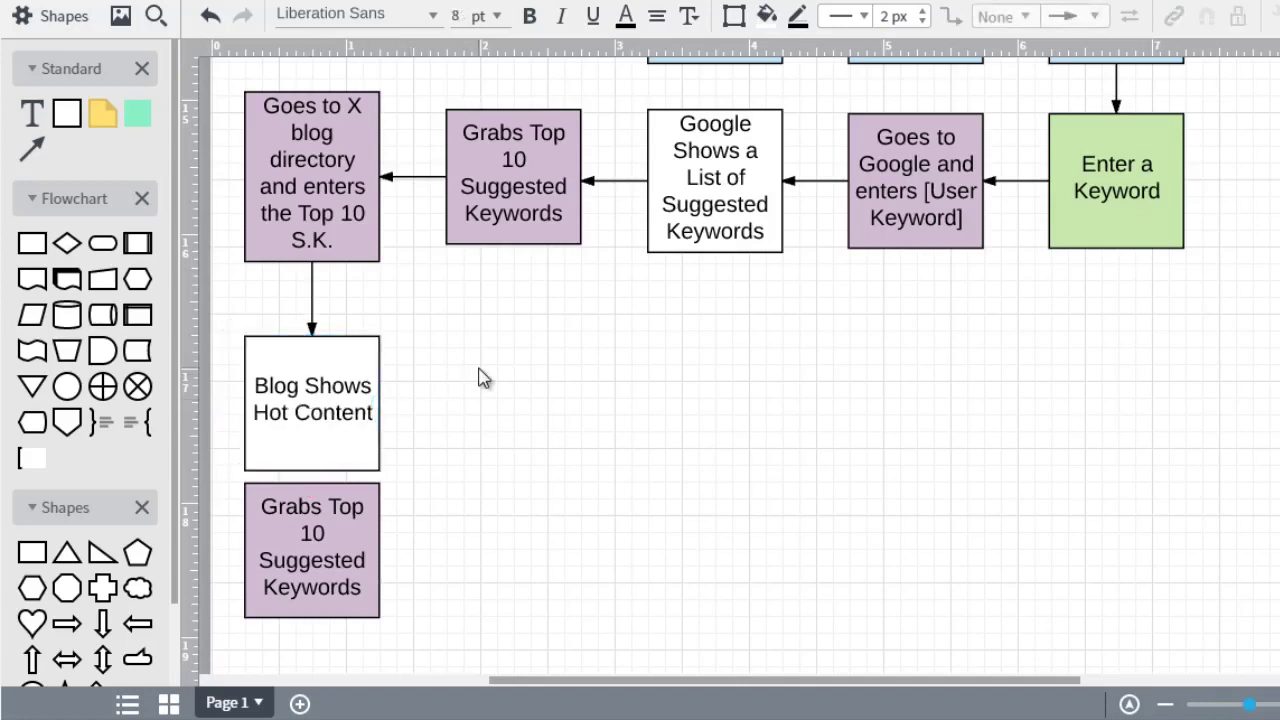
pyautogui.click(479, 377)
pyautogui.scroll(-3, 479, 377)
# Step: Relabel the lower purple box 'Grabs The Hot Content and Display It' and arrow into it
pyautogui.moveTo(336, 451)
pyautogui.mouseDown()
pyautogui.moveTo(334, 510)
pyautogui.moveTo(318, 488)
pyautogui.mouseUp()
pyautogui.doubleClick(318, 488)
pyautogui.click(329, 457)
pyautogui.keyDown('shift'); pyautogui.click(397, 584); pyautogui.keyUp('shift')
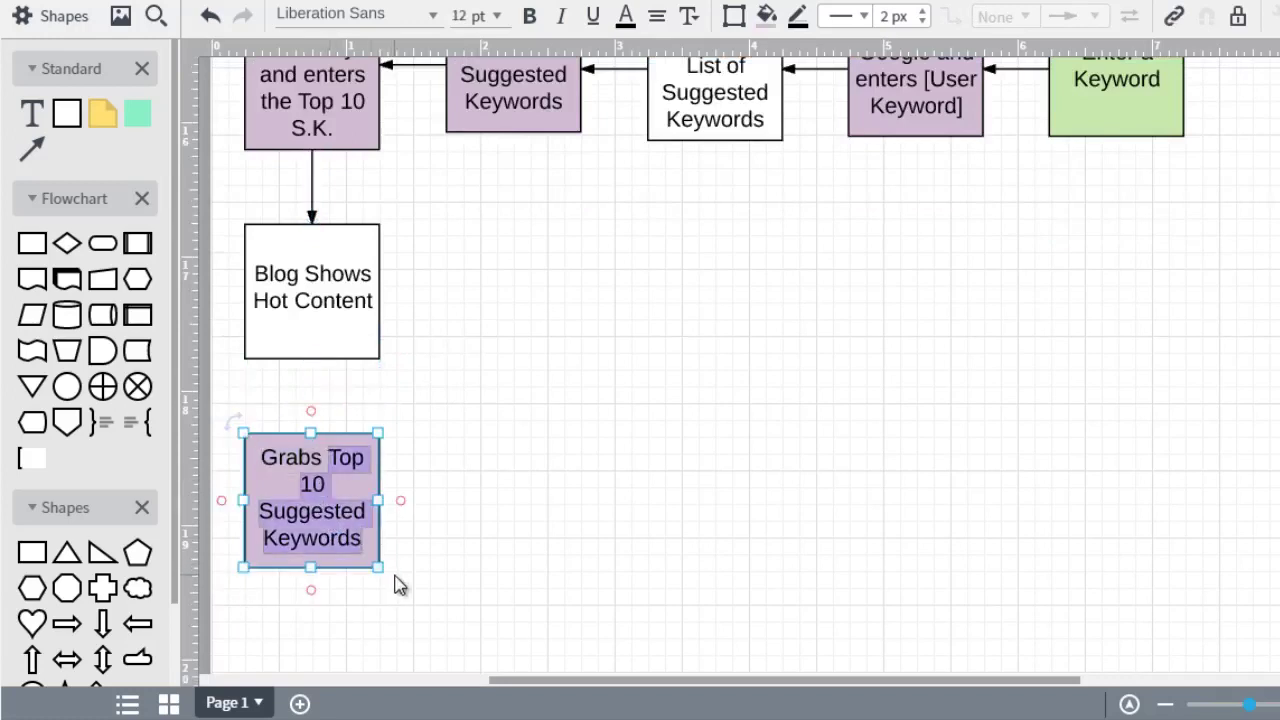
pyautogui.write('The Hot Content and Display It')
pyautogui.click(480, 500)
pyautogui.moveTo(313, 360); pyautogui.dragTo(312, 433)
# Step: Check the user-choice line in the notes and duplicate the green Enter a Keyword box
pyautogui.scroll(2, 760, 418)
pyautogui.click(1080, 157)
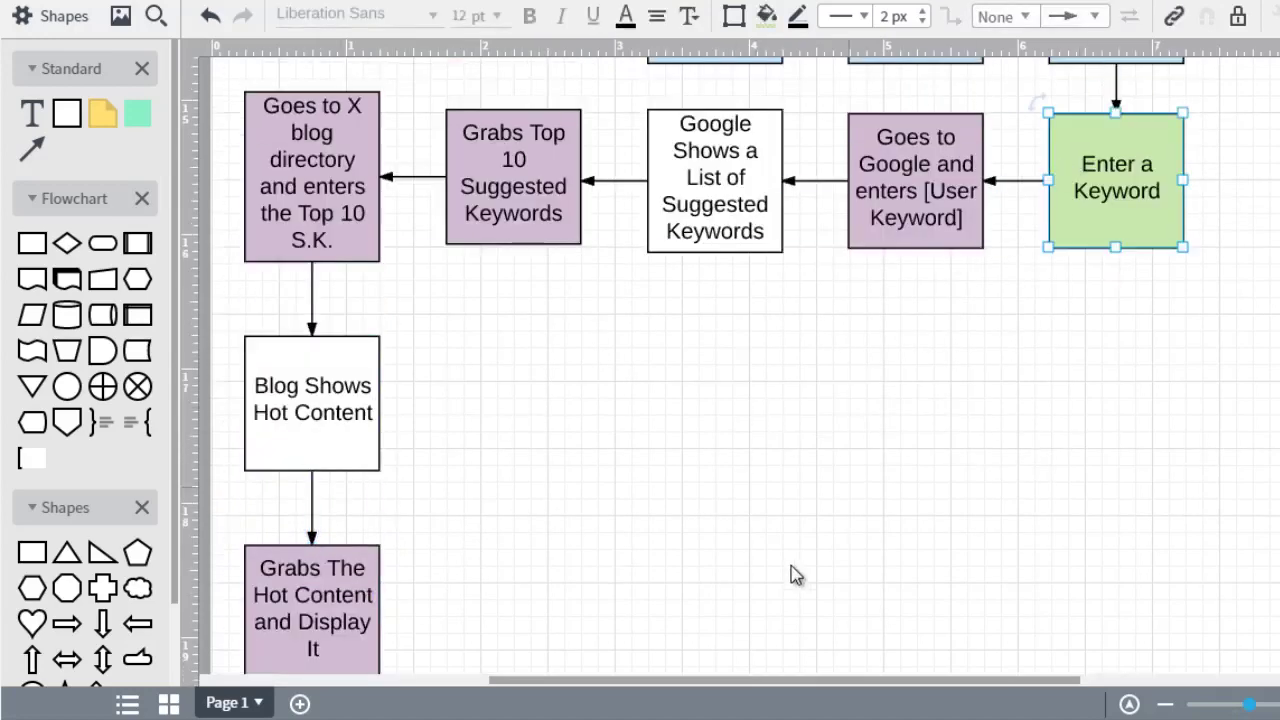
pyautogui.click(1232, 714)
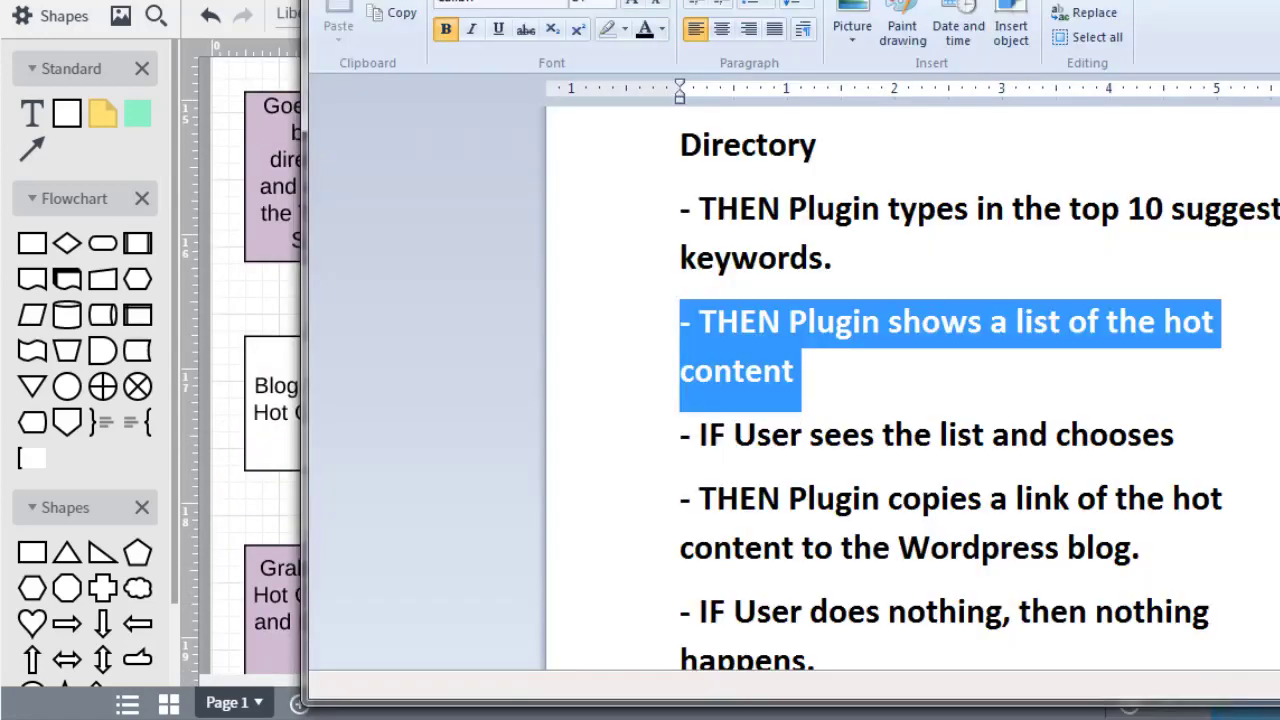
pyautogui.click(658, 440)
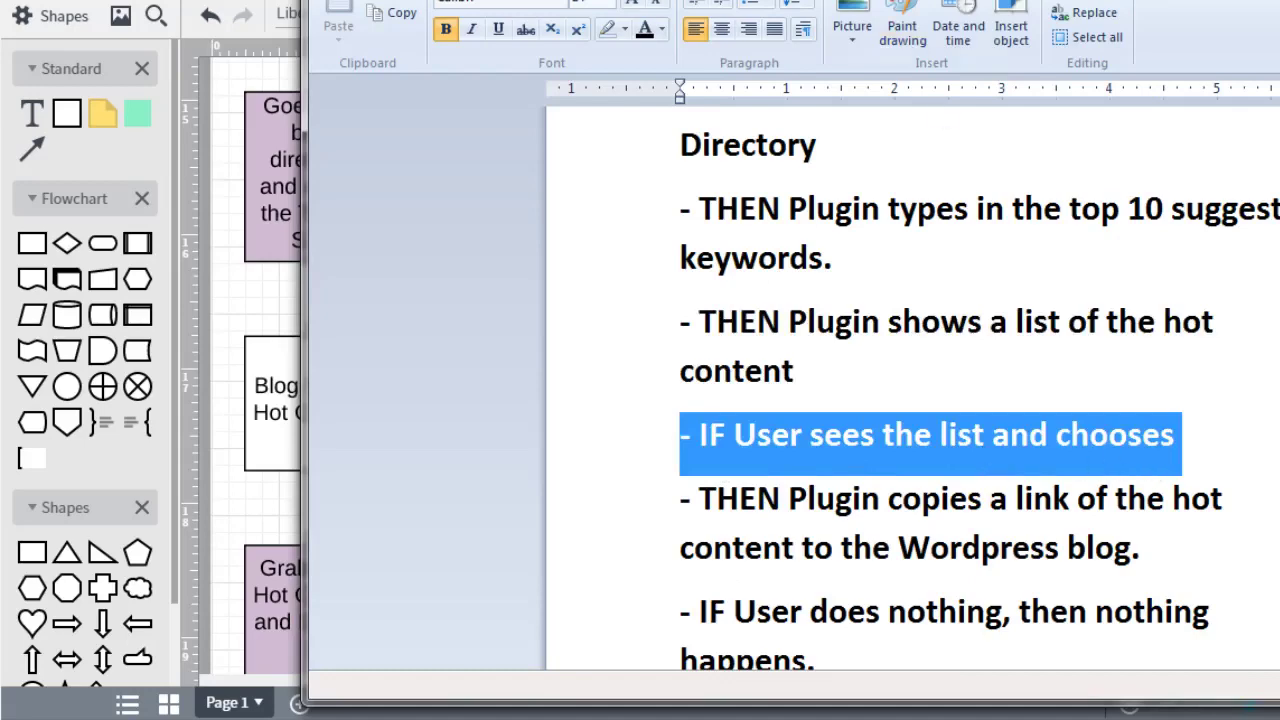
pyautogui.hotkey('alt', 'Tab')
pyautogui.scroll(-2, 583, 317)
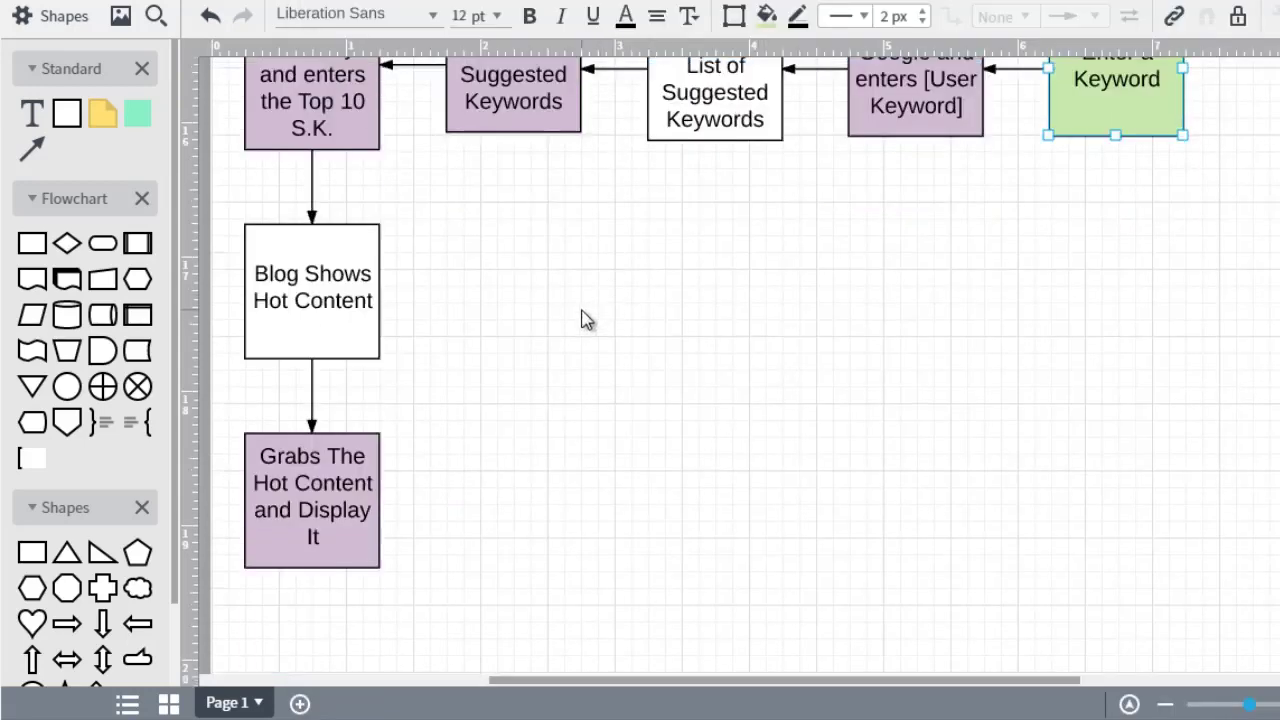
pyautogui.hotkey('ctrl', 'v')
# Step: Place the green copy after the Grabs box with an arrow, labelled 'Users sees list of hot content and picks'
pyautogui.moveTo(1177, 111); pyautogui.dragTo(527, 517)
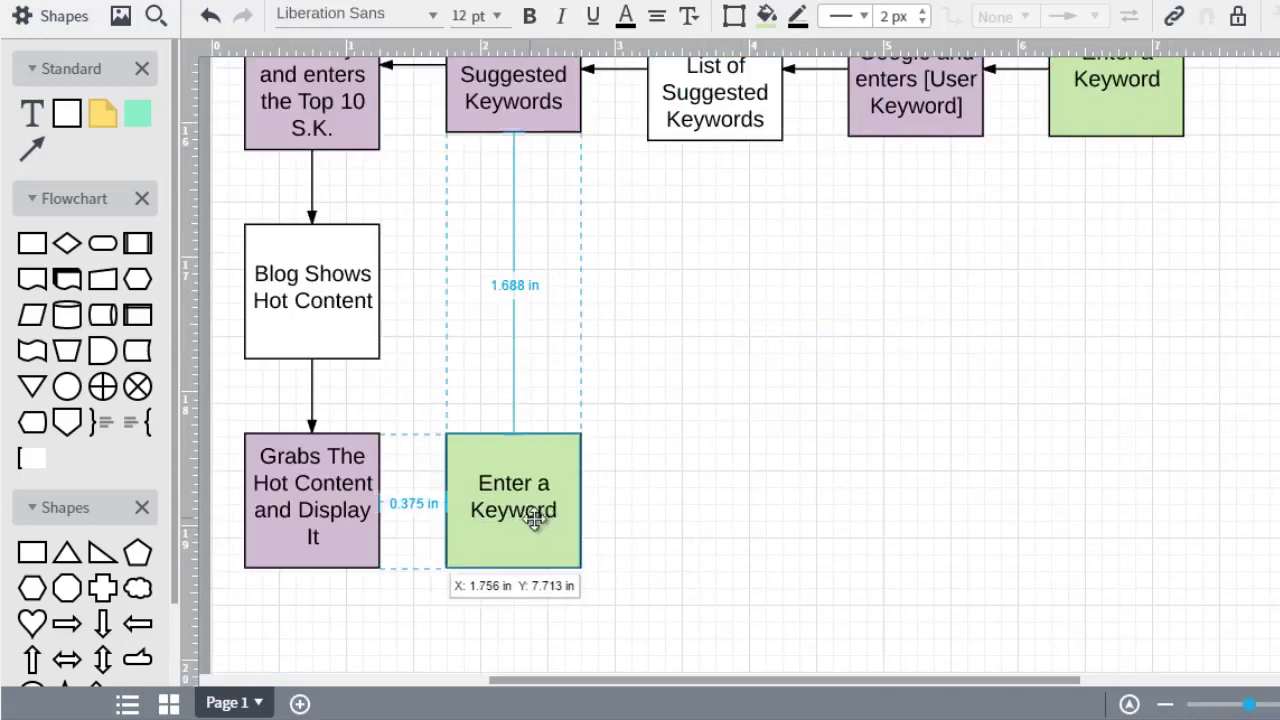
pyautogui.moveTo(527, 517); pyautogui.dragTo(506, 509)
pyautogui.moveTo(390, 498); pyautogui.dragTo(441, 500)
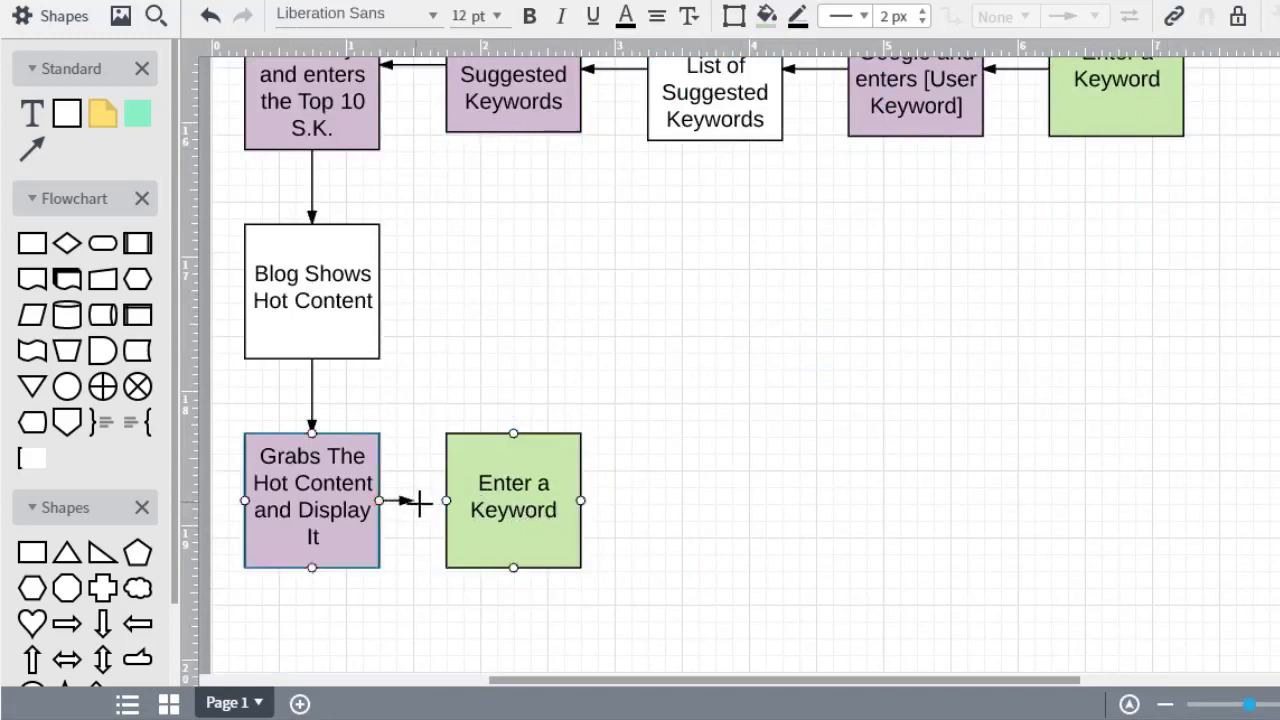
pyautogui.doubleClick(505, 490)
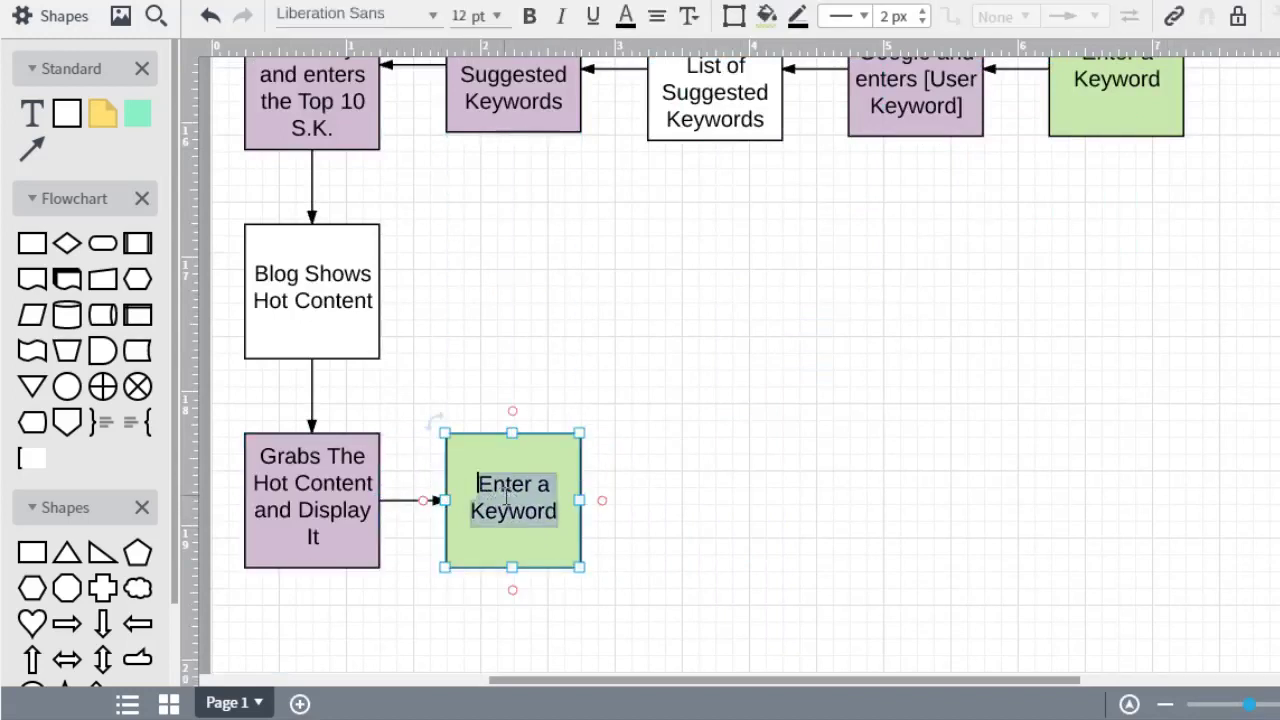
pyautogui.write('Users sees list of hot dontent and picks')
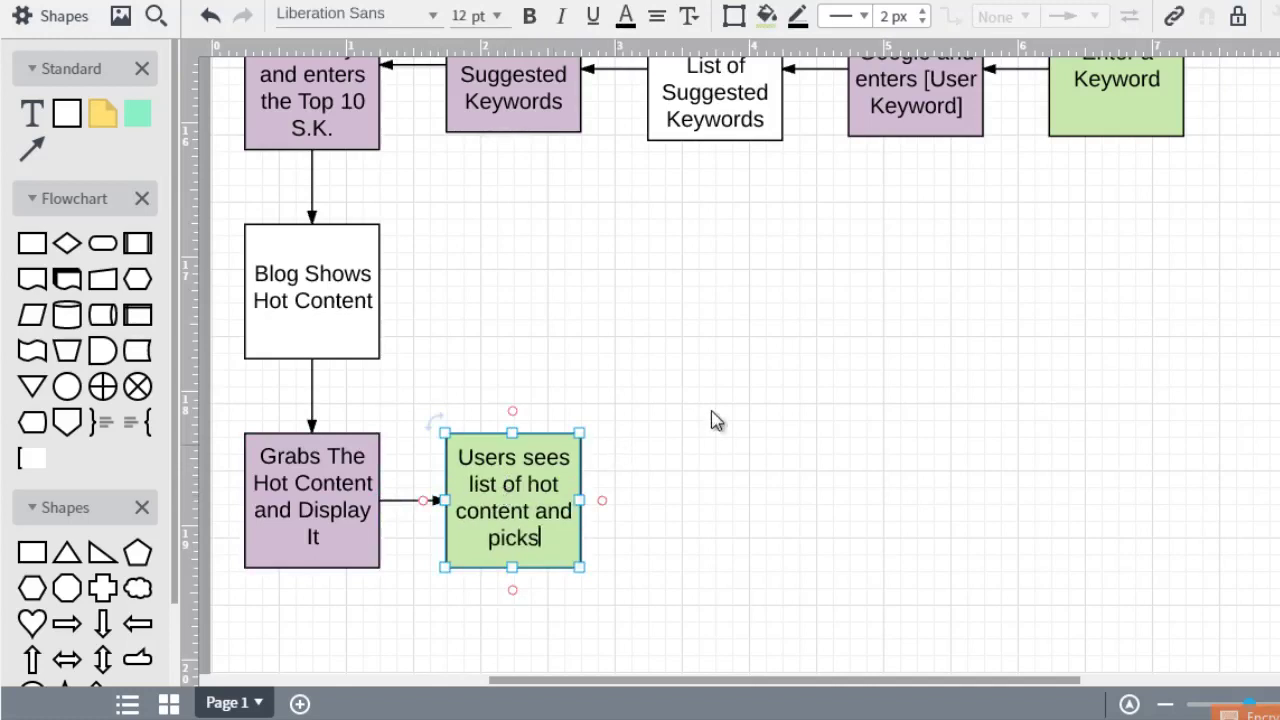
pyautogui.click(714, 420)
# Step: Duplicate the purple Grabs box to the green box's right and select the link-copying note
pyautogui.click(331, 466)
pyautogui.hotkey('ctrl', 'd')
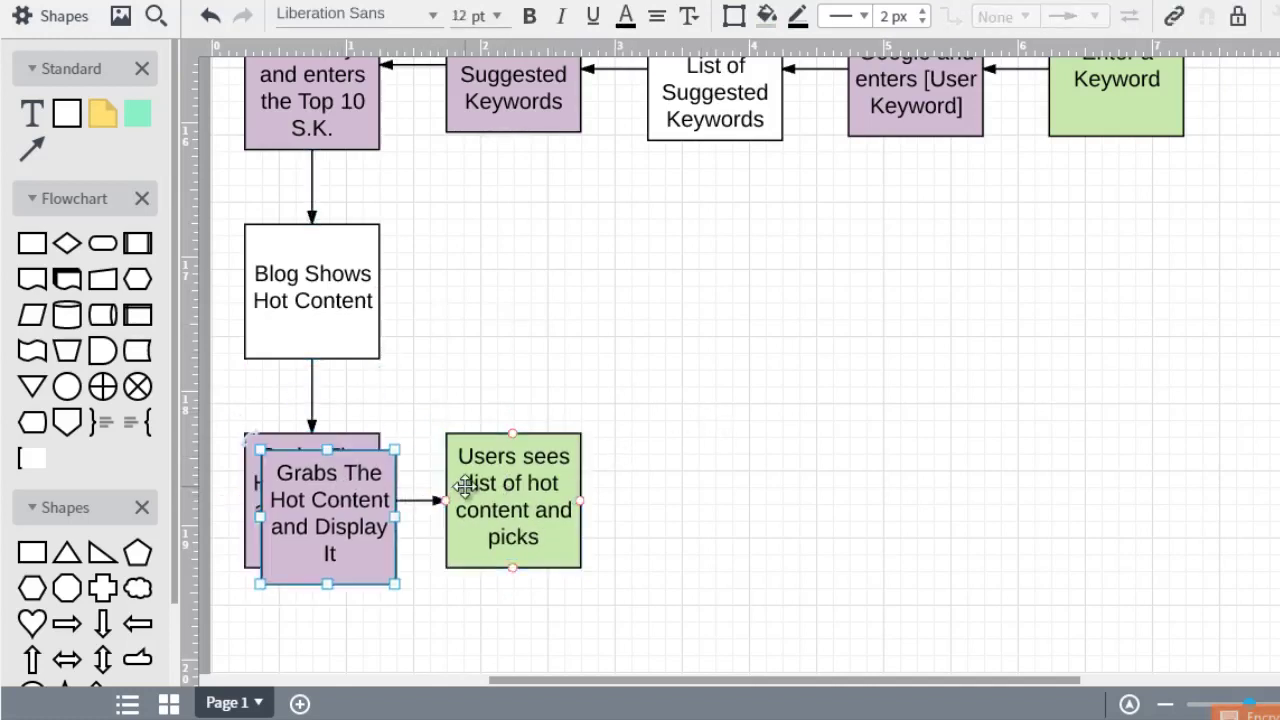
pyautogui.moveTo(360, 500)
pyautogui.mouseDown()
pyautogui.moveTo(765, 478)
pyautogui.moveTo(749, 490)
pyautogui.mouseUp()
pyautogui.hotkey('alt', 'Tab')
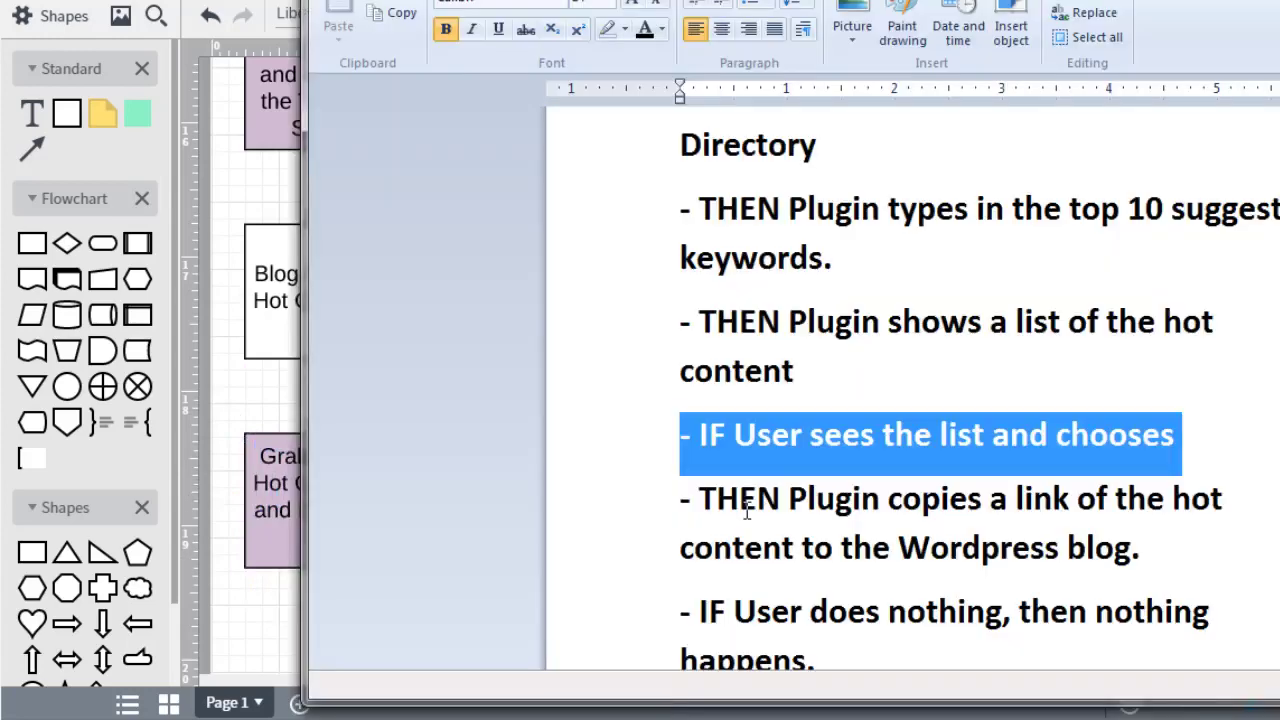
pyautogui.scroll(-2, 746, 512)
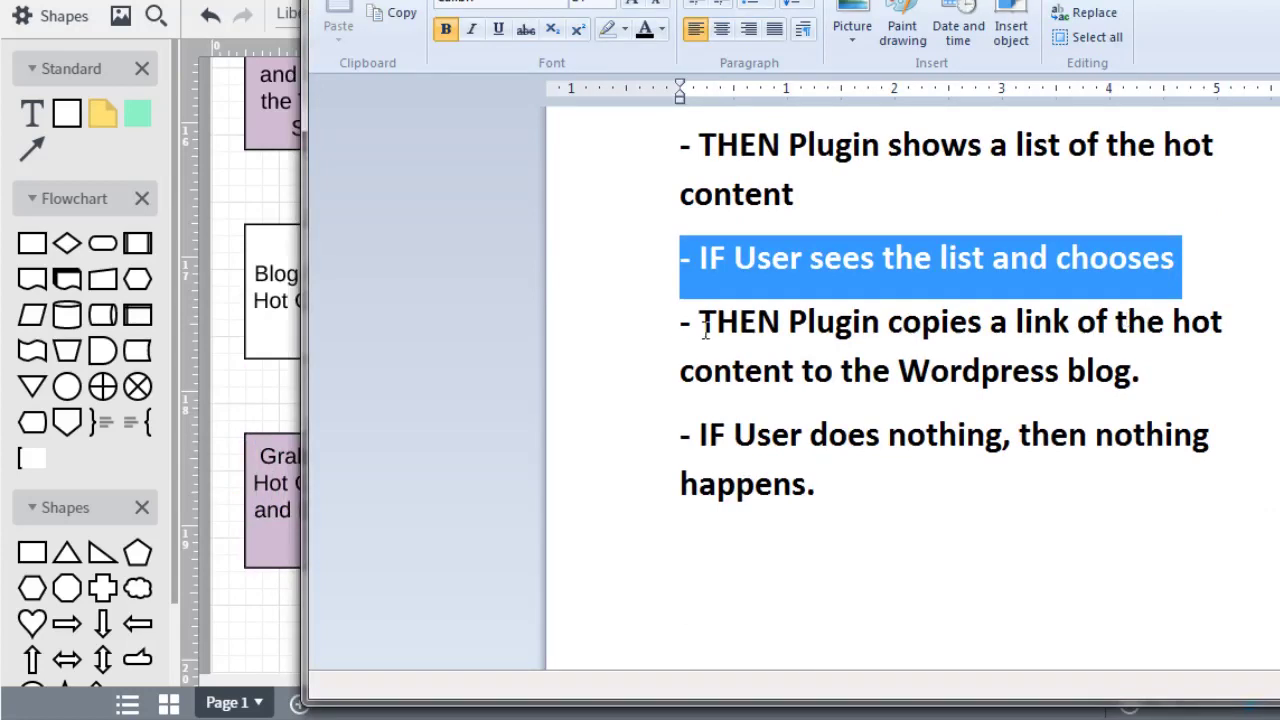
pyautogui.click(646, 340)
pyautogui.moveTo(644, 374); pyautogui.dragTo(643, 371)
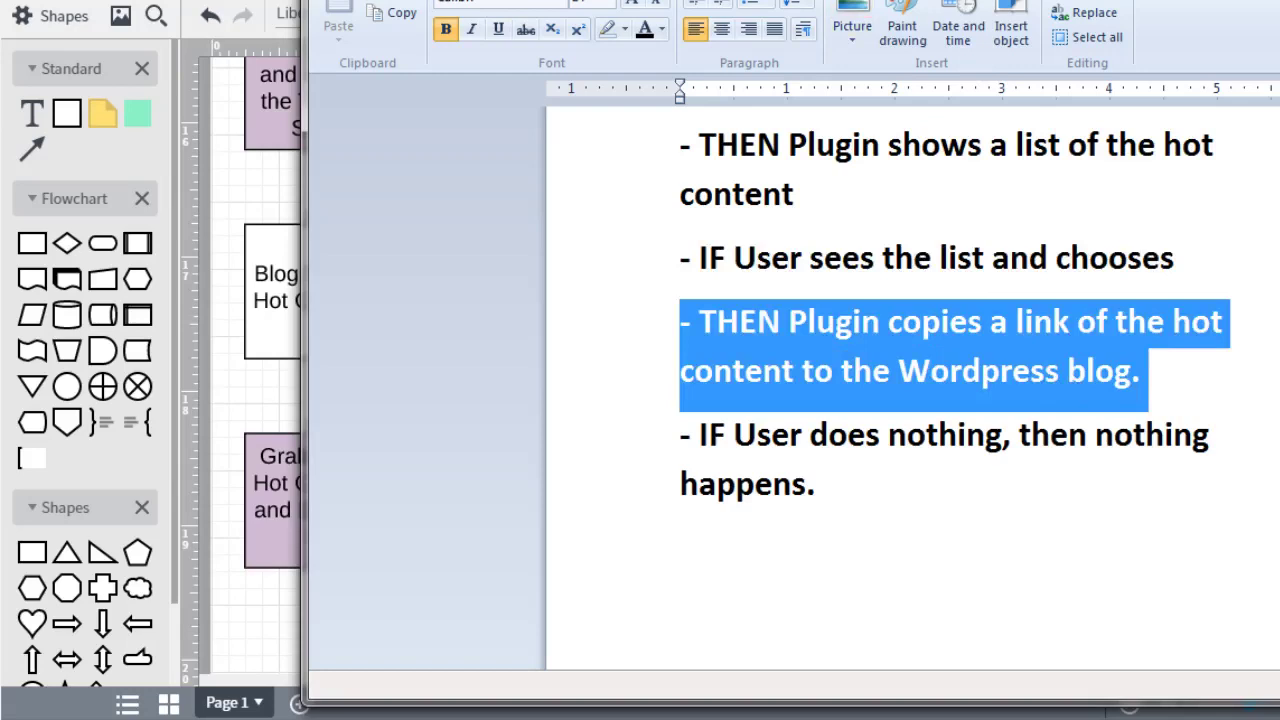
# Step: Arrow the green box to the purple copy, relabelled 'Adds Link to Wordpress Post or Page'
pyautogui.hotkey('alt', 'Tab')
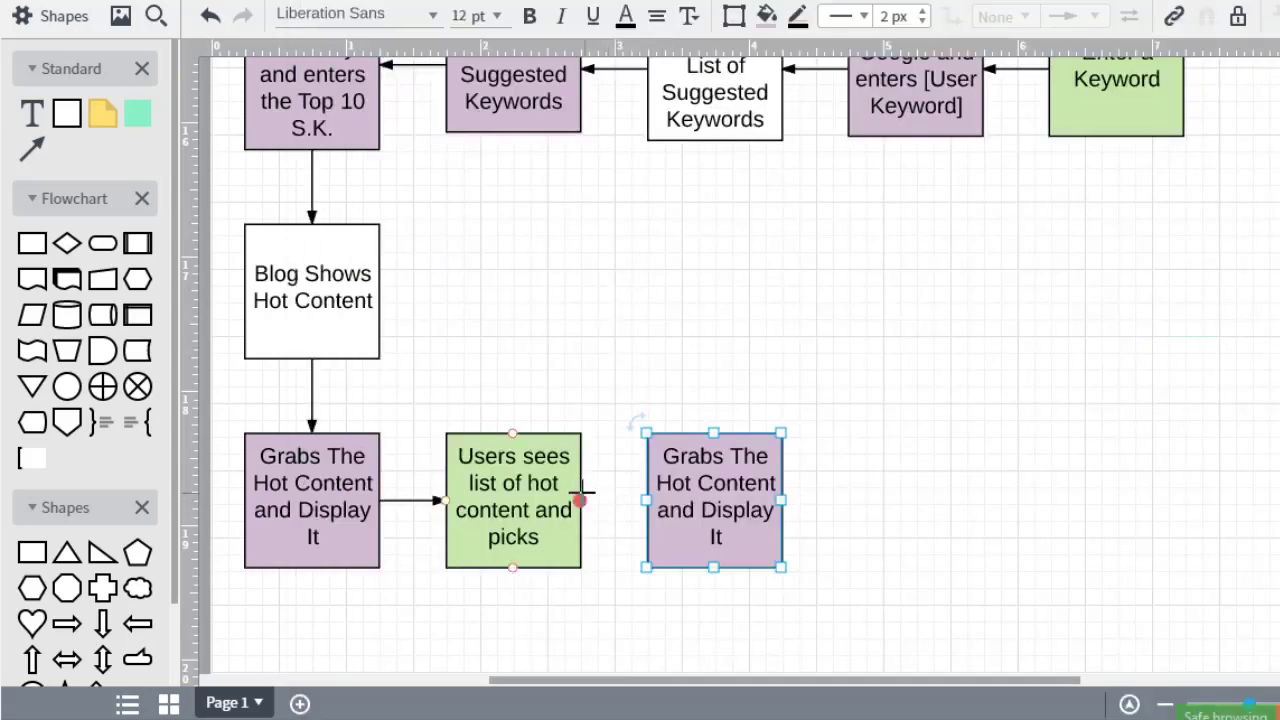
pyautogui.moveTo(580, 500); pyautogui.dragTo(646, 500)
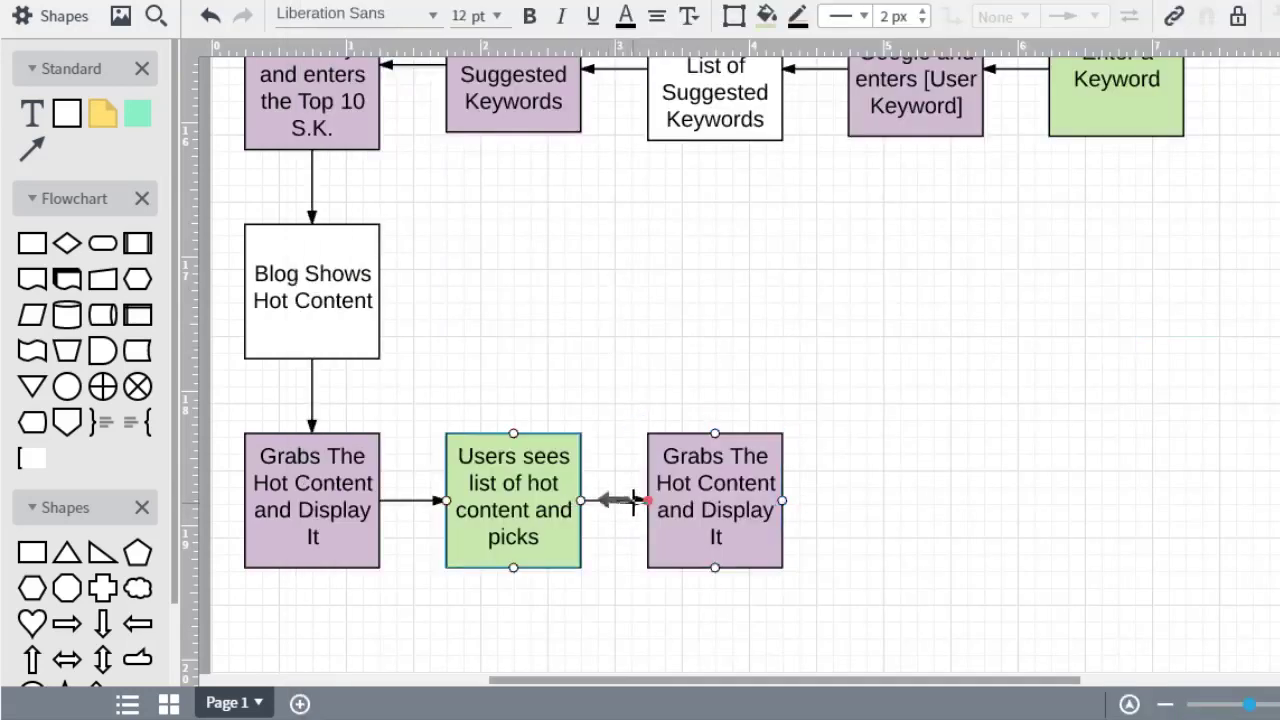
pyautogui.doubleClick(725, 487)
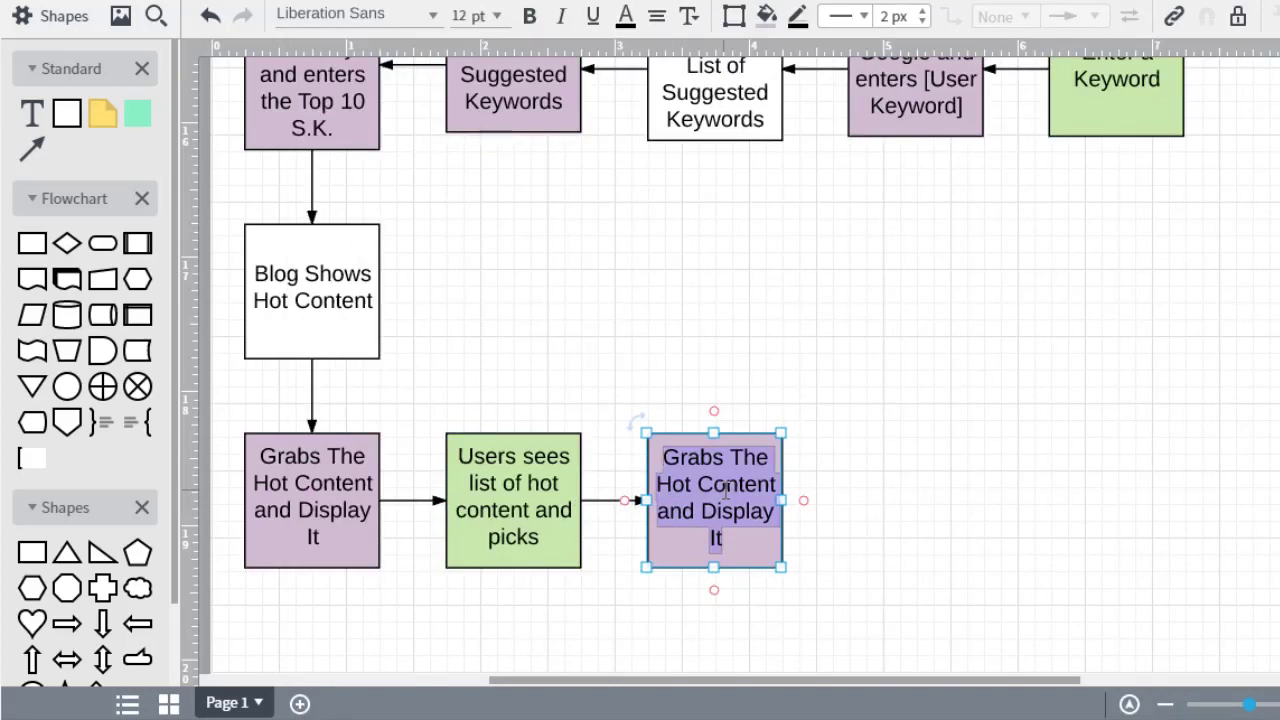
pyautogui.write('C')
pyautogui.press('BackSpace')
pyautogui.write('Adds Link to Wordpress B')
pyautogui.press('BackSpace')
pyautogui.write('Post or Page')
pyautogui.click(857, 427)
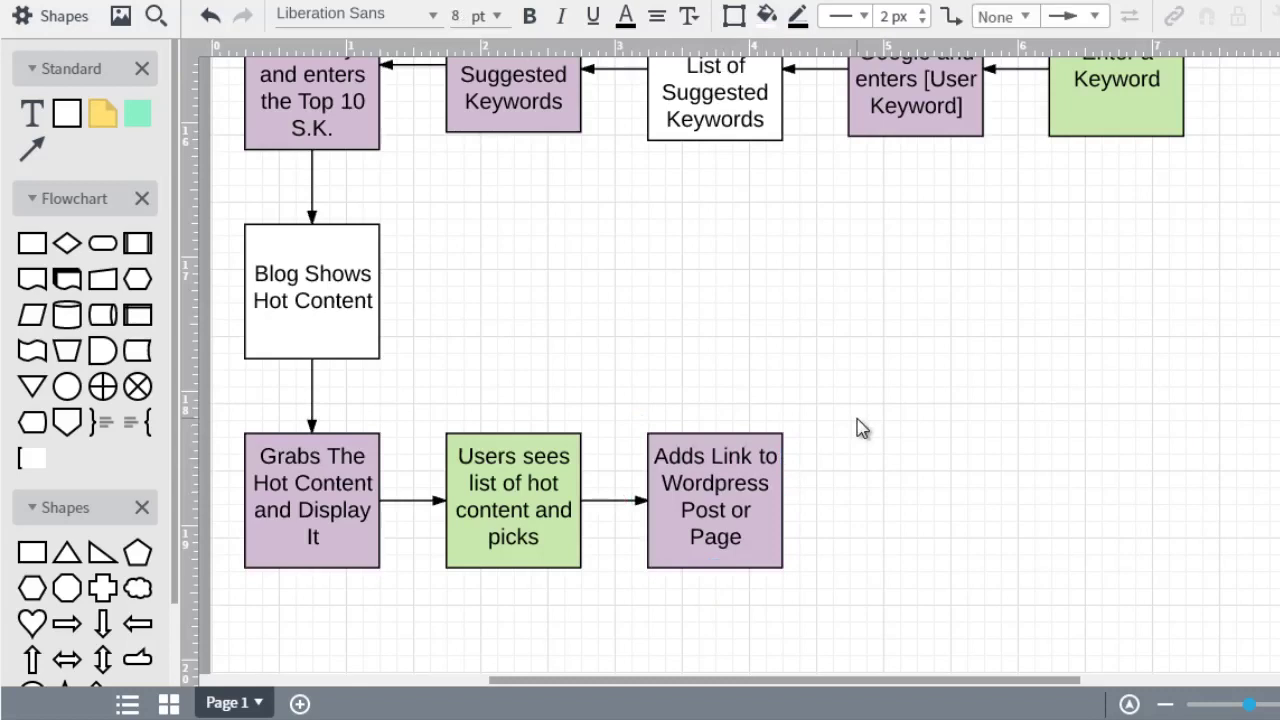
pyautogui.click(765, 440)
pyautogui.click(776, 400)
pyautogui.scroll(5, 803, 372)
pyautogui.scroll(5, 803, 372)
pyautogui.scroll(4, 803, 372)
pyautogui.scroll(4, 800, 372)
pyautogui.scroll(-2, 808, 380)
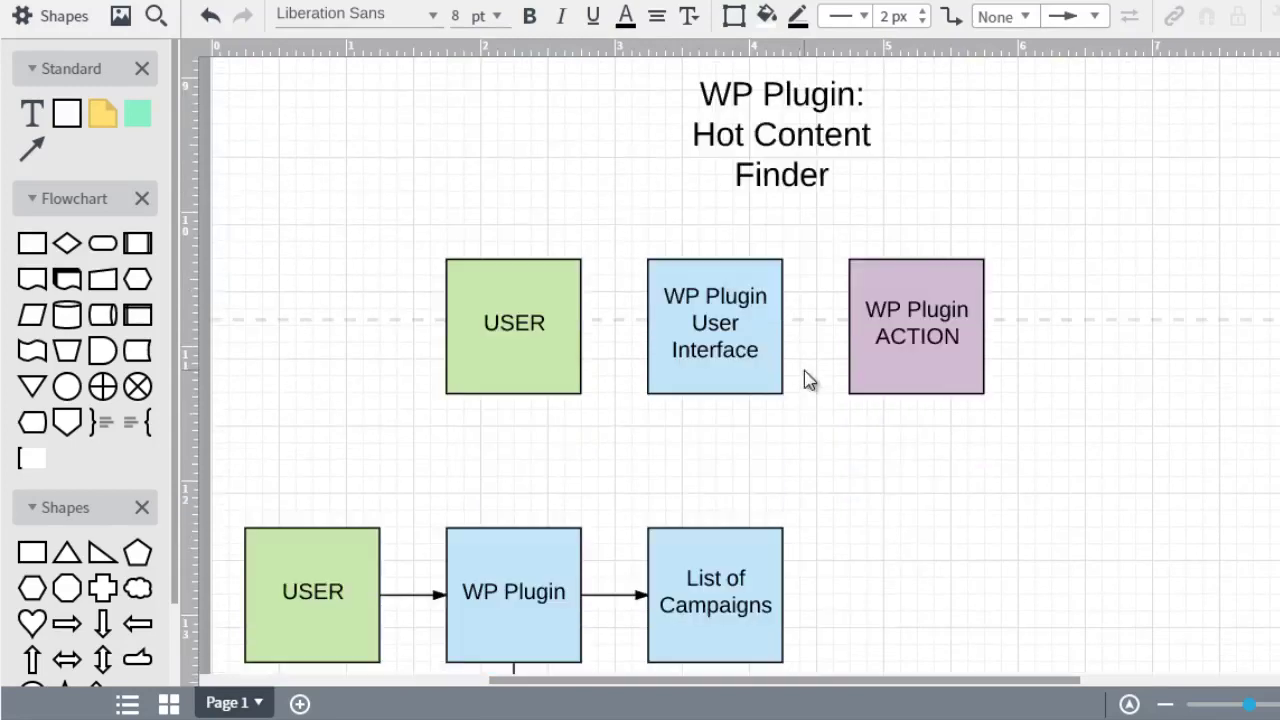
pyautogui.hotkey('alt', 'Tab')
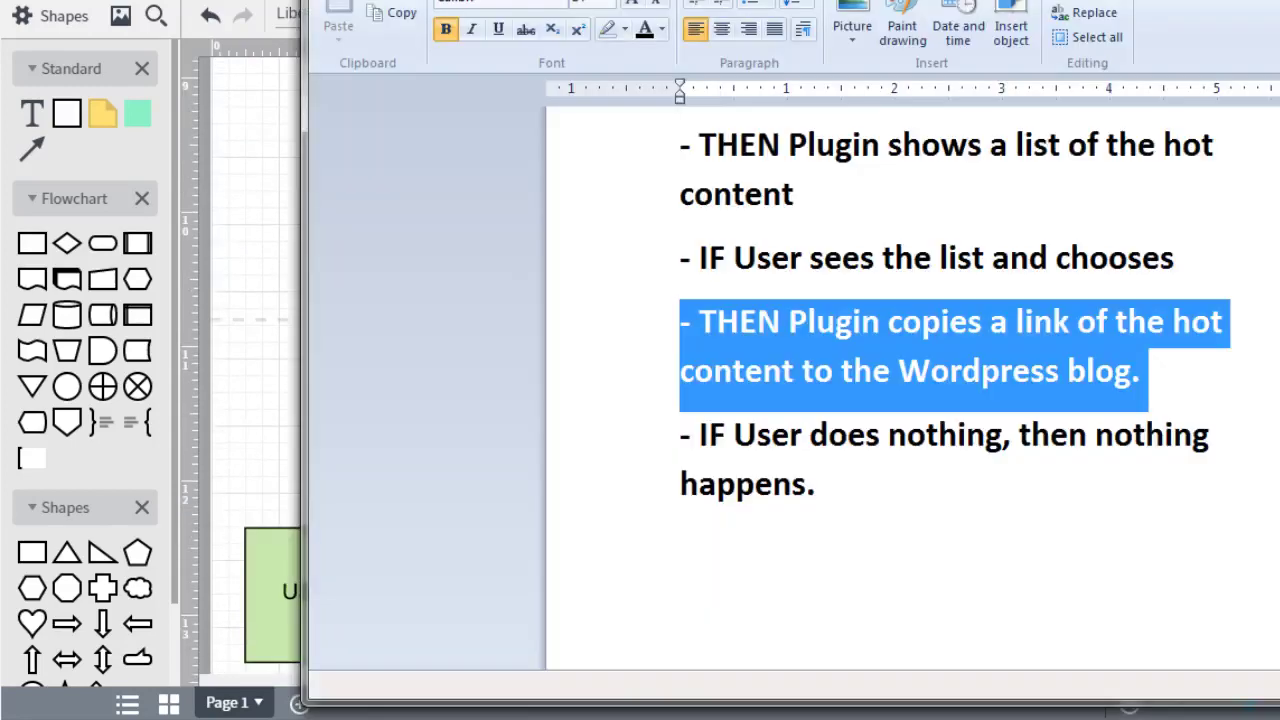
pyautogui.click(242, 230)
pyautogui.scroll(-4, 556, 436)
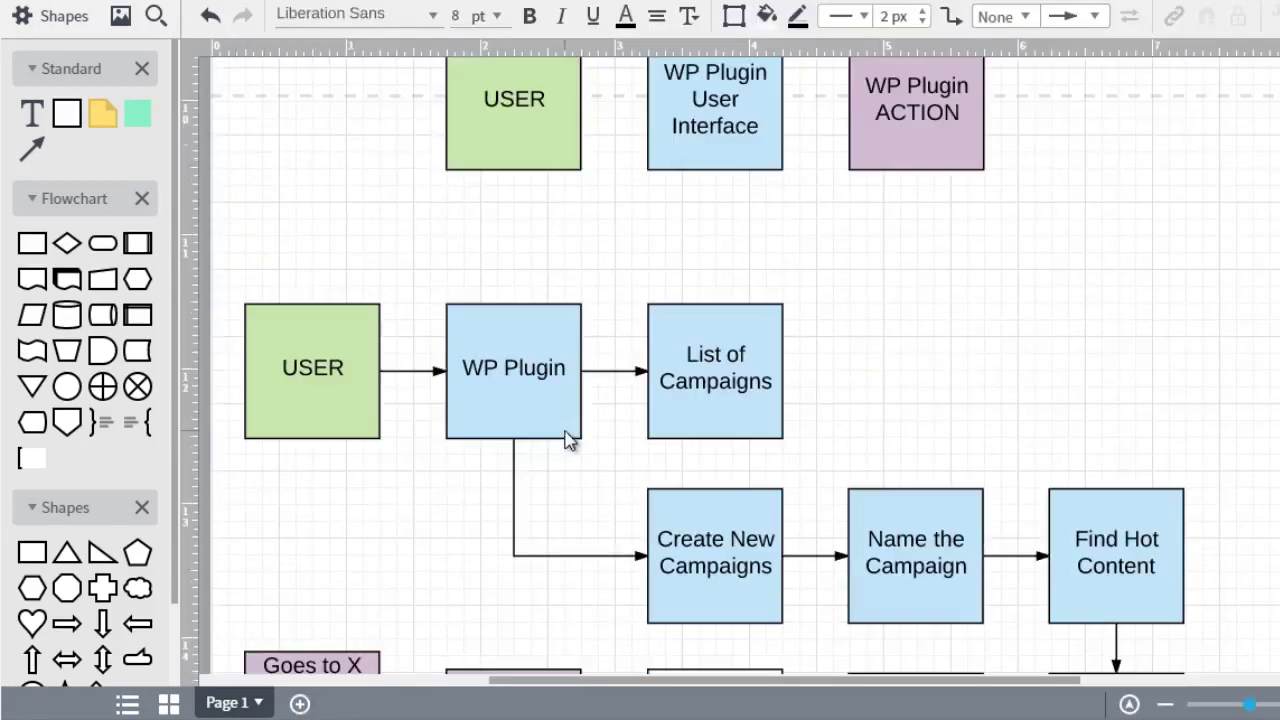
pyautogui.scroll(-2, 722, 378)
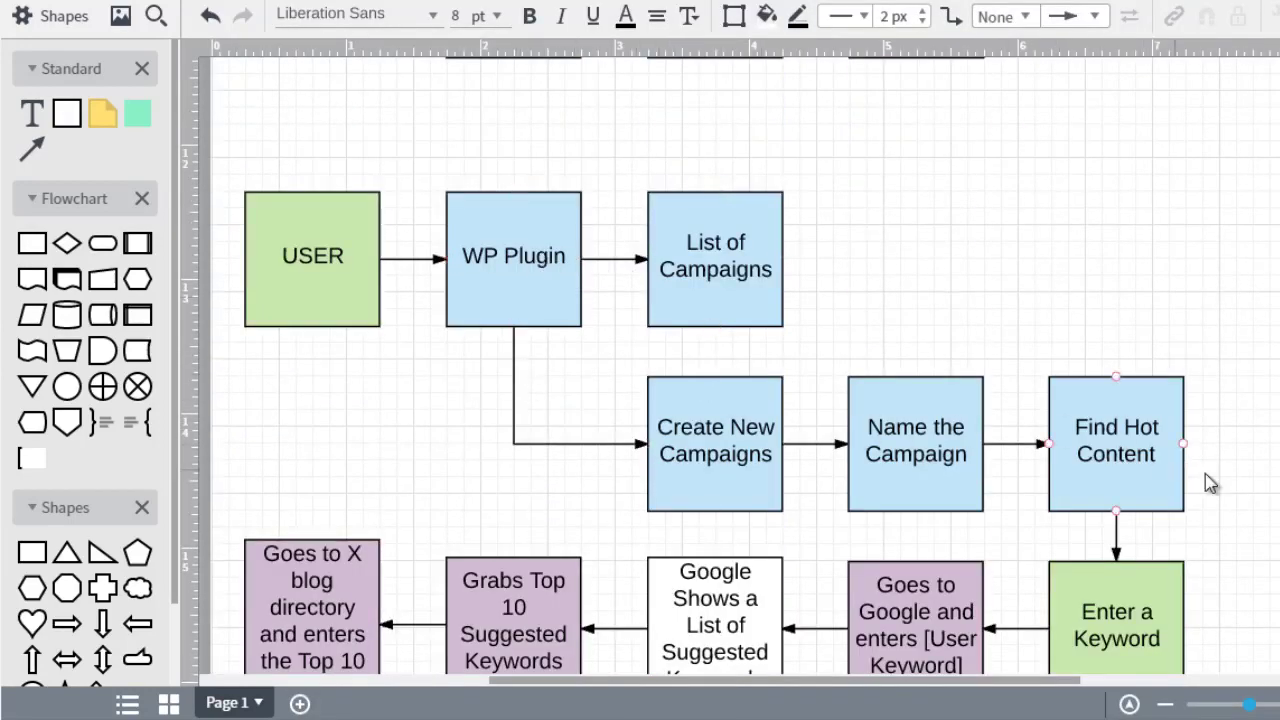
pyautogui.scroll(-3, 771, 477)
pyautogui.scroll(-2, 464, 457)
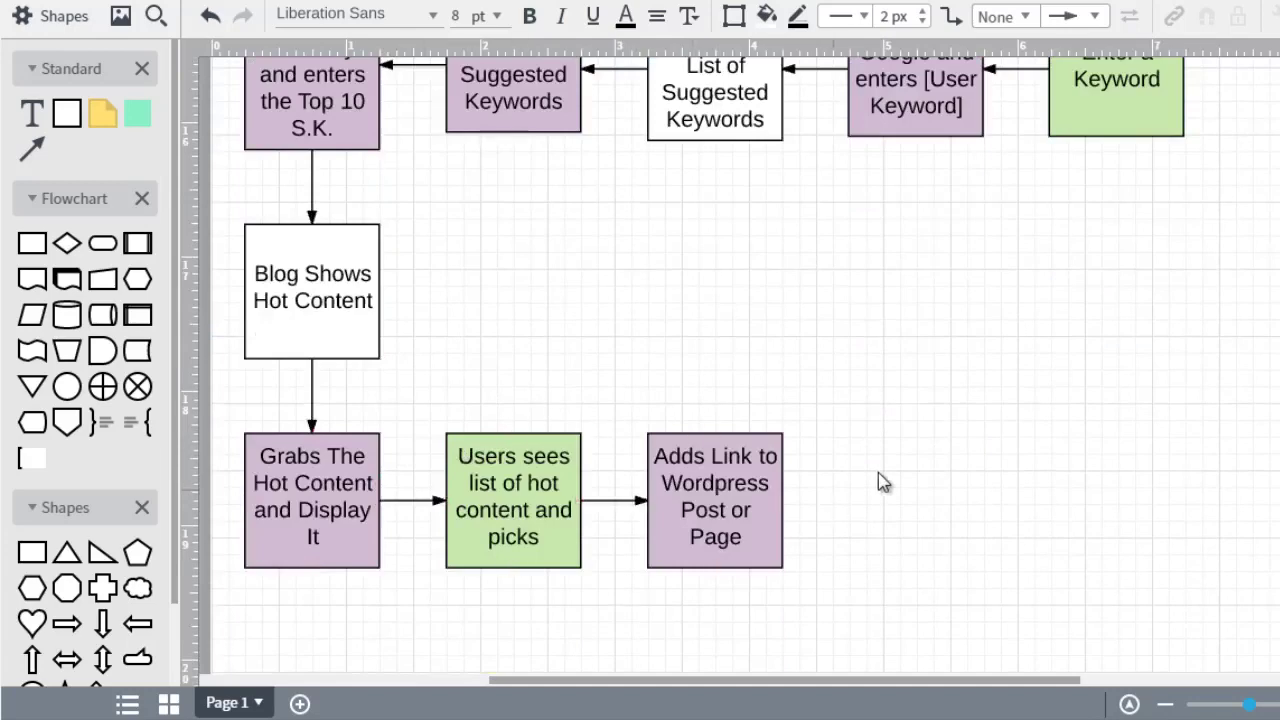
pyautogui.scroll(3, 881, 481)
pyautogui.scroll(2, 880, 480)
pyautogui.scroll(1, 880, 400)
pyautogui.scroll(1, 865, 330)
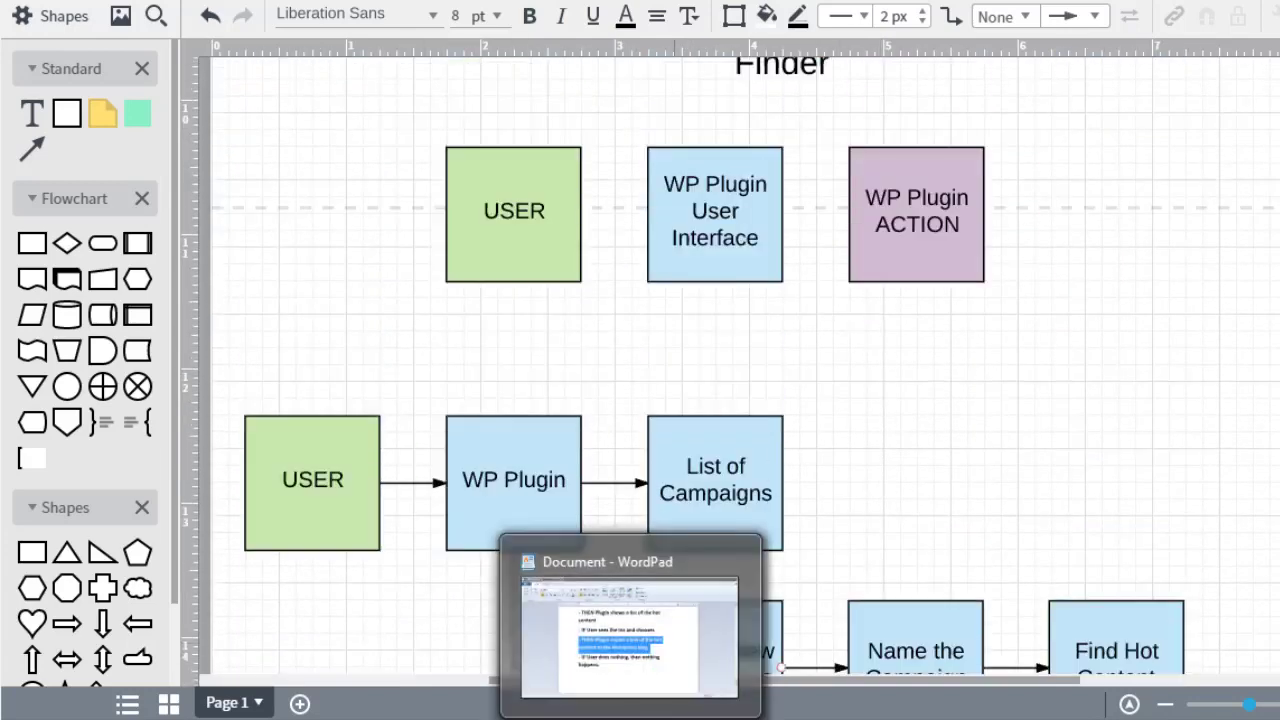
pyautogui.click(650, 650)
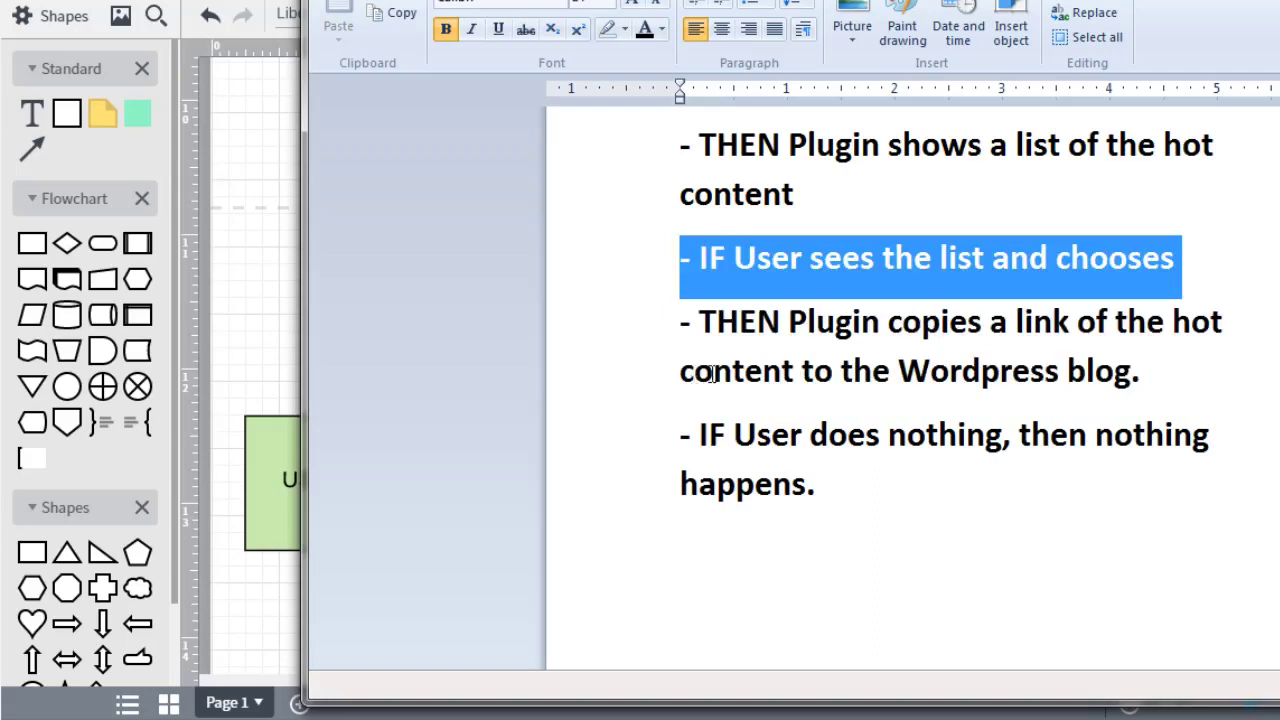
pyautogui.click(280, 276)
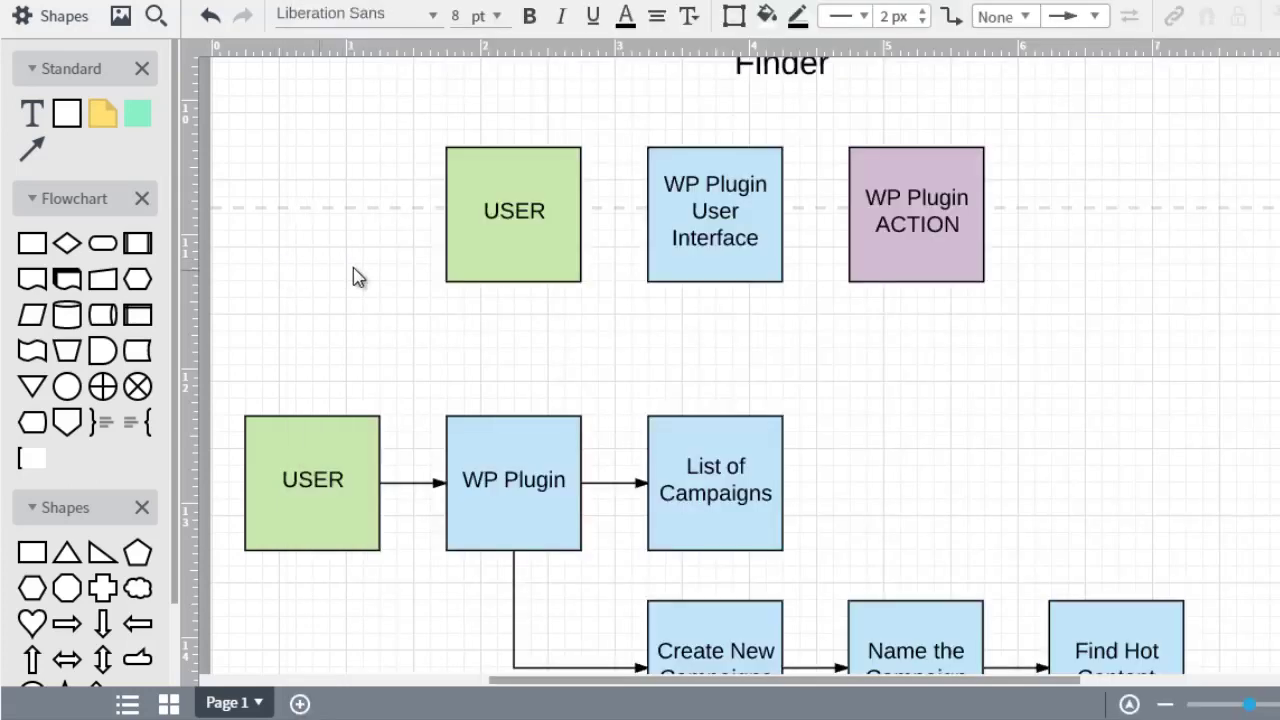
pyautogui.scroll(2, 354, 277)
pyautogui.click(557, 316)
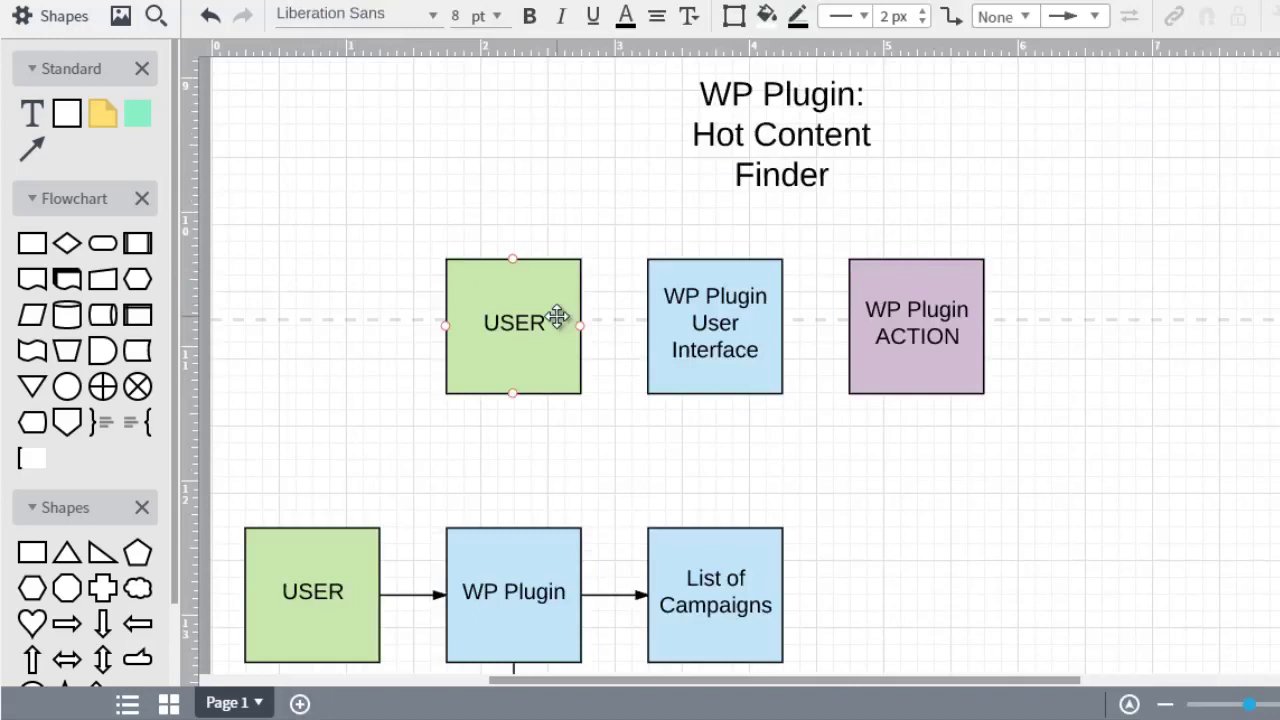
pyautogui.scroll(-2, 557, 316)
pyautogui.click(768, 167)
pyautogui.click(768, 167)
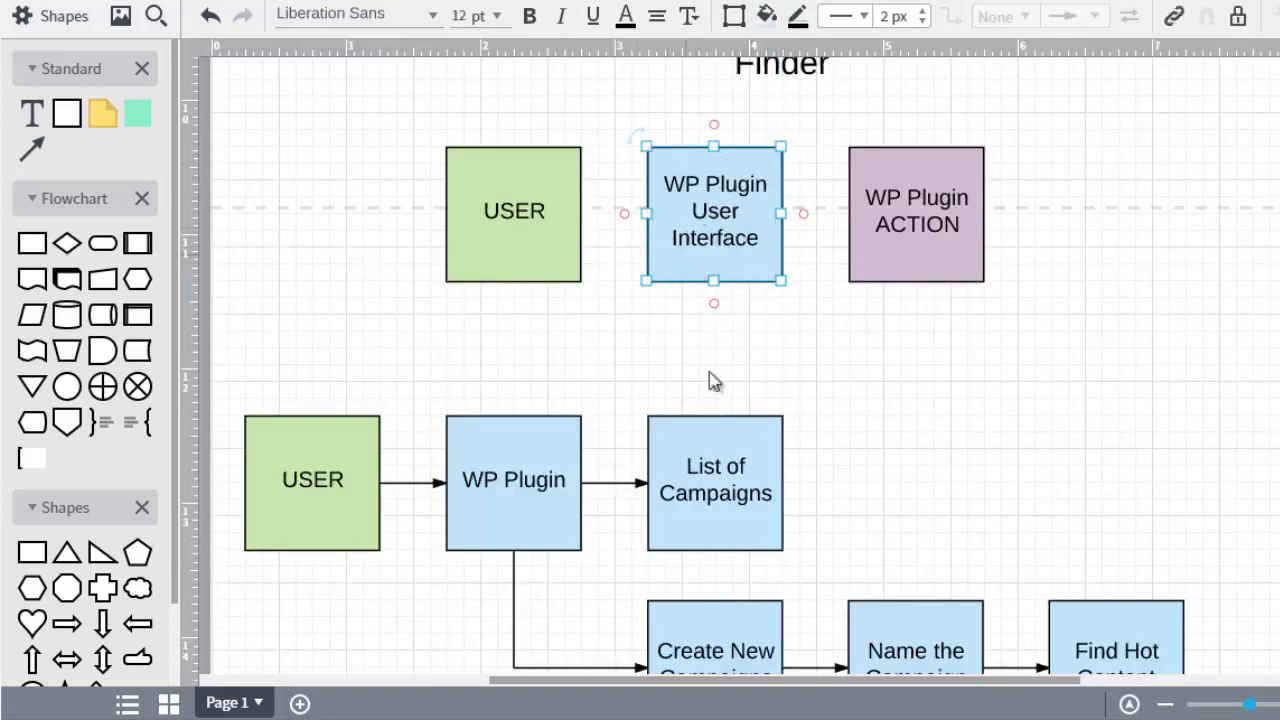
pyautogui.scroll(-2, 693, 265)
pyautogui.scroll(-2, 693, 265)
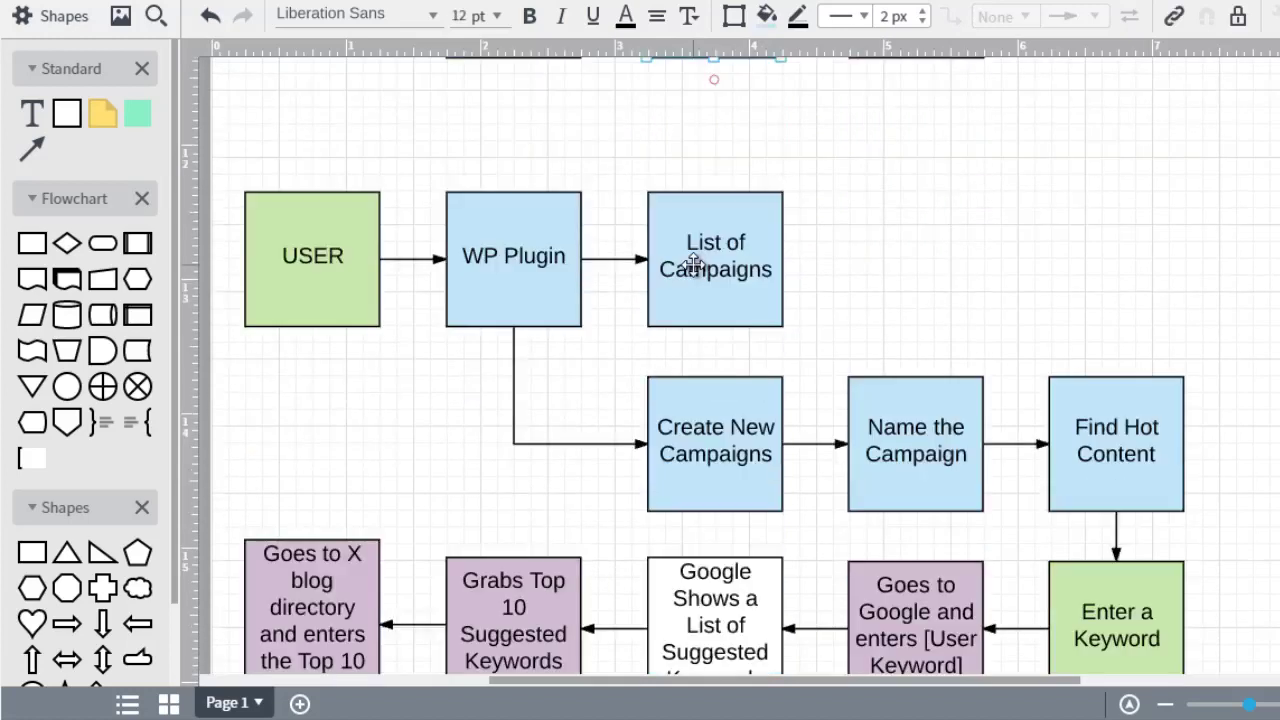